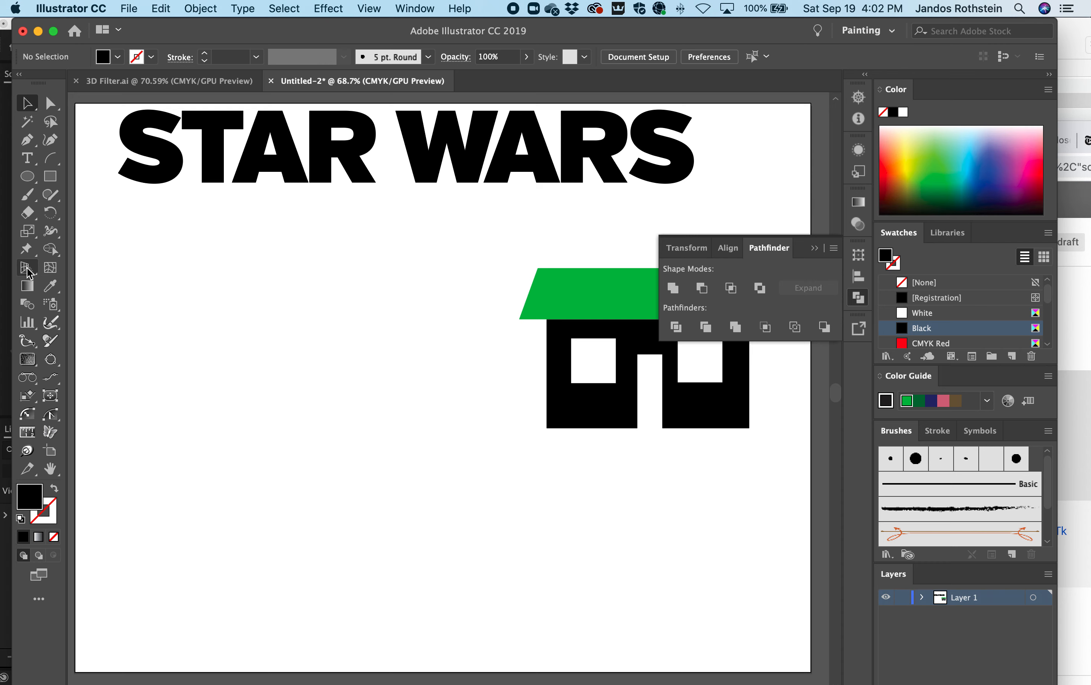
- Turn on the two-point perspective grid and draw a black rectangle on its left plane, in front of the house's edge
{"action": "left_click", "coordinate": [27, 271]}
{"action": "left_click", "coordinate": [28, 272]}
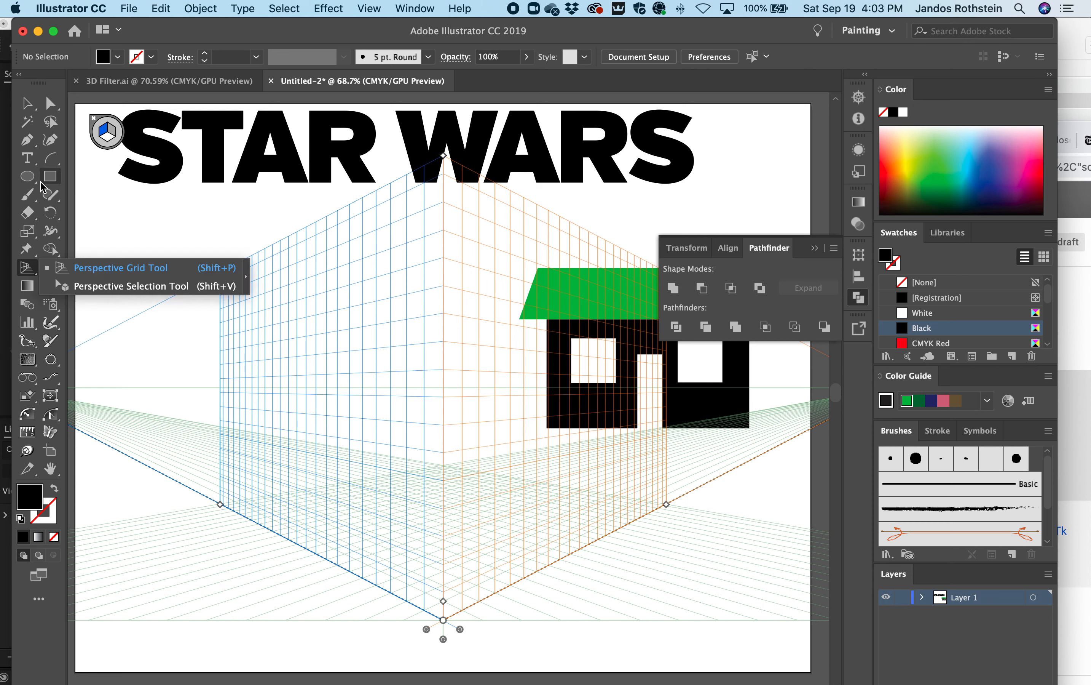
{"action": "left_click", "coordinate": [51, 177]}
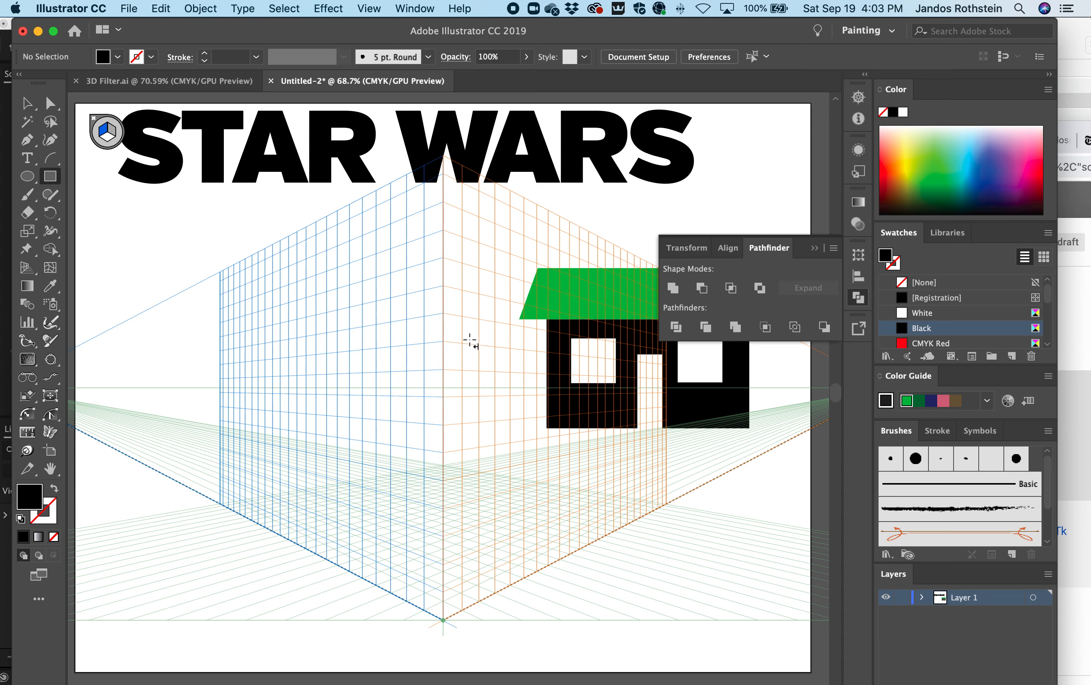
{"action": "left_click_drag", "start_coordinate": [467, 294], "coordinate": [541, 438]}
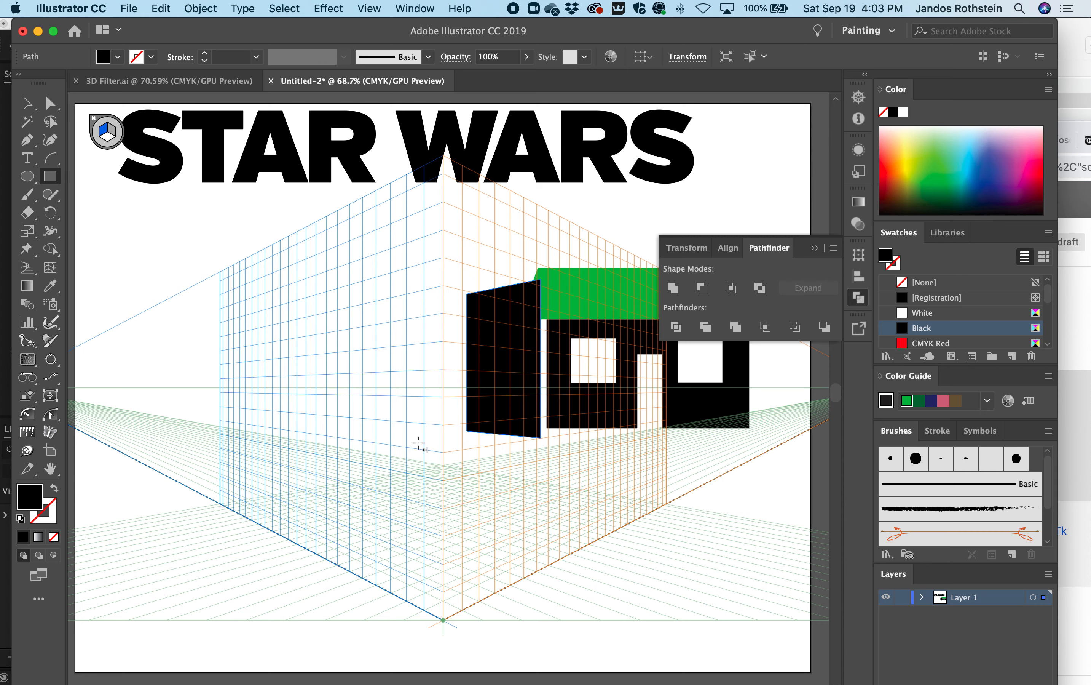
- Make the right grid plane active and draw a second black rectangle on it, below the first one
{"action": "key", "text": "shift+v"}
{"action": "left_click", "coordinate": [105, 133]}
{"action": "left_click", "coordinate": [114, 134]}
{"action": "left_click_drag", "start_coordinate": [479, 445], "coordinate": [568, 517]}
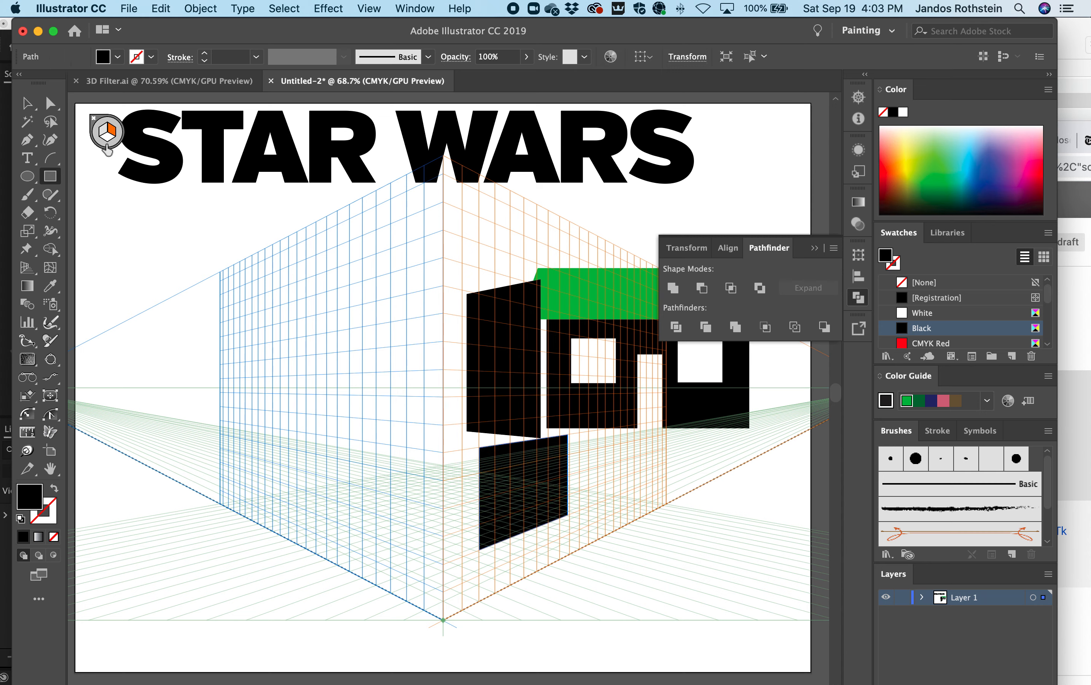
- Make the horizontal grid plane active and draw a black rectangle lying flat on the ground
{"action": "key", "text": "super"}
{"action": "left_click", "coordinate": [105, 142]}
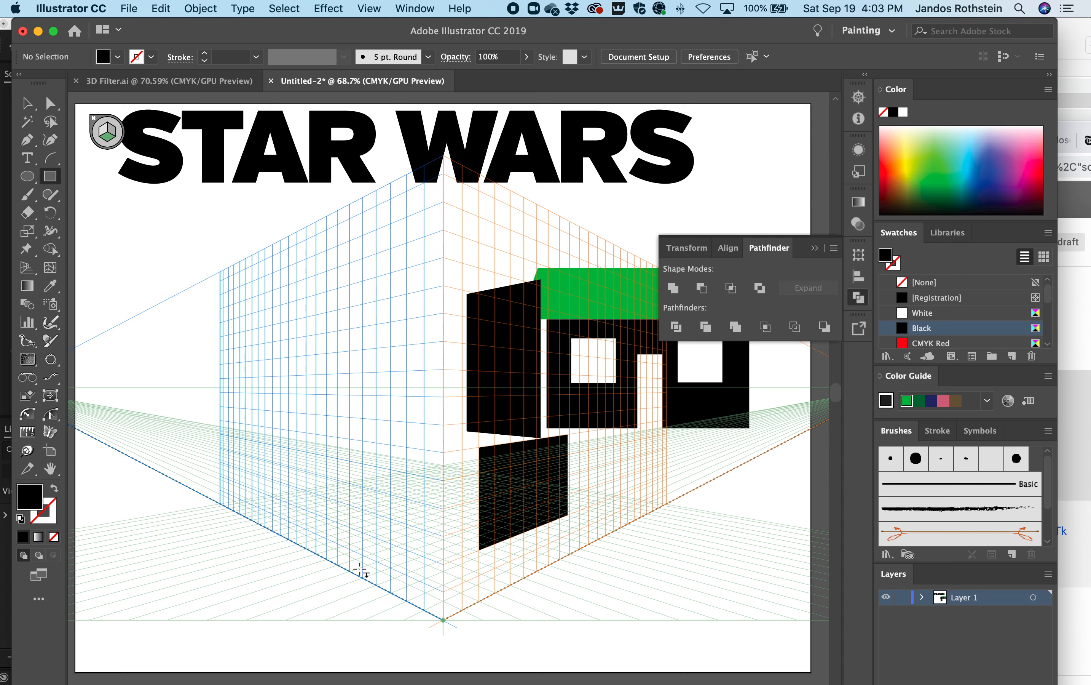
{"action": "left_click_drag", "start_coordinate": [316, 500], "coordinate": [436, 503]}
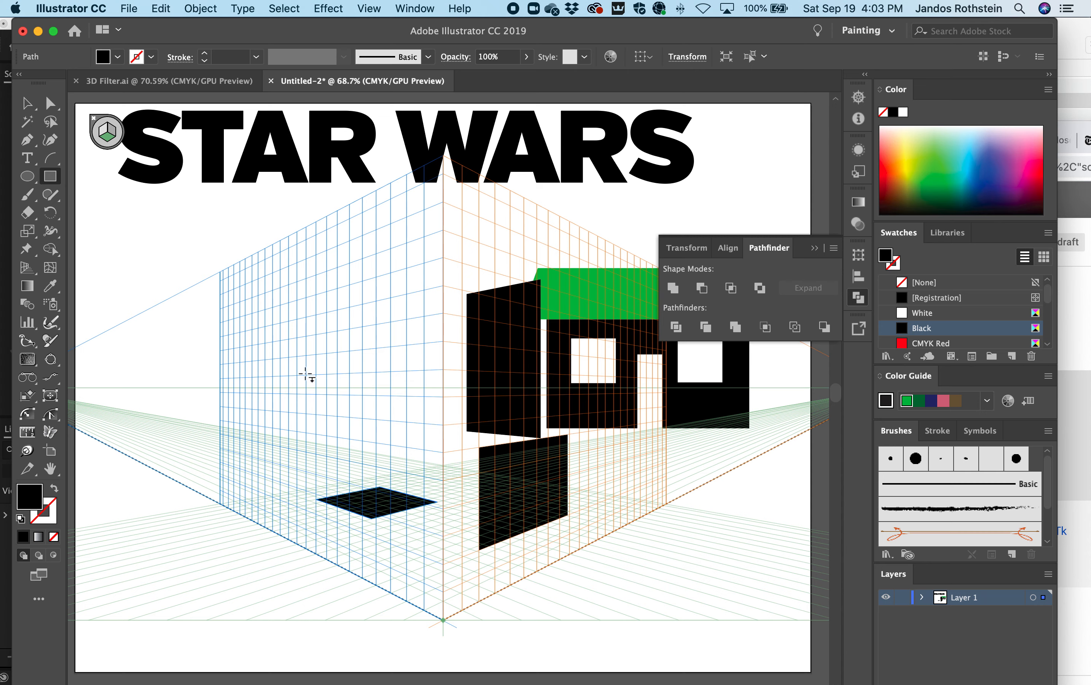
- Draw a wide, flat black ellipse on the horizontal plane, above the horizon
{"action": "key", "text": "a"}
{"action": "key", "text": "l"}
{"action": "left_click_drag", "start_coordinate": [316, 309], "coordinate": [338, 333]}
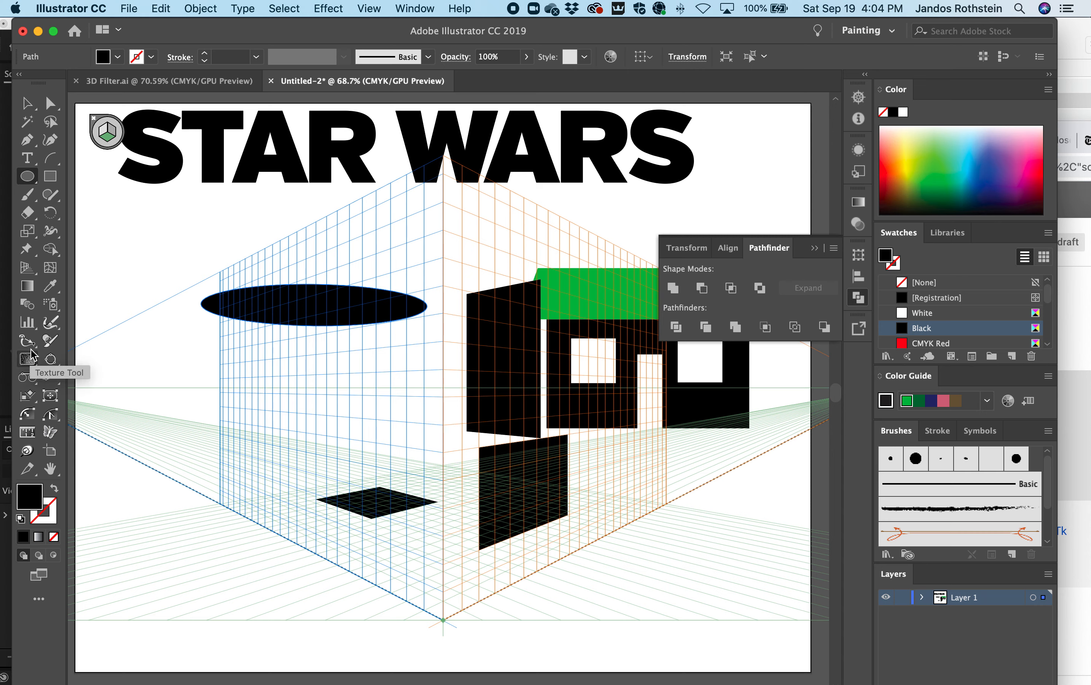
- Shift the perspective grid's origin point a short way along the ground line, toward the right vanishing point
{"action": "left_click", "coordinate": [28, 269]}
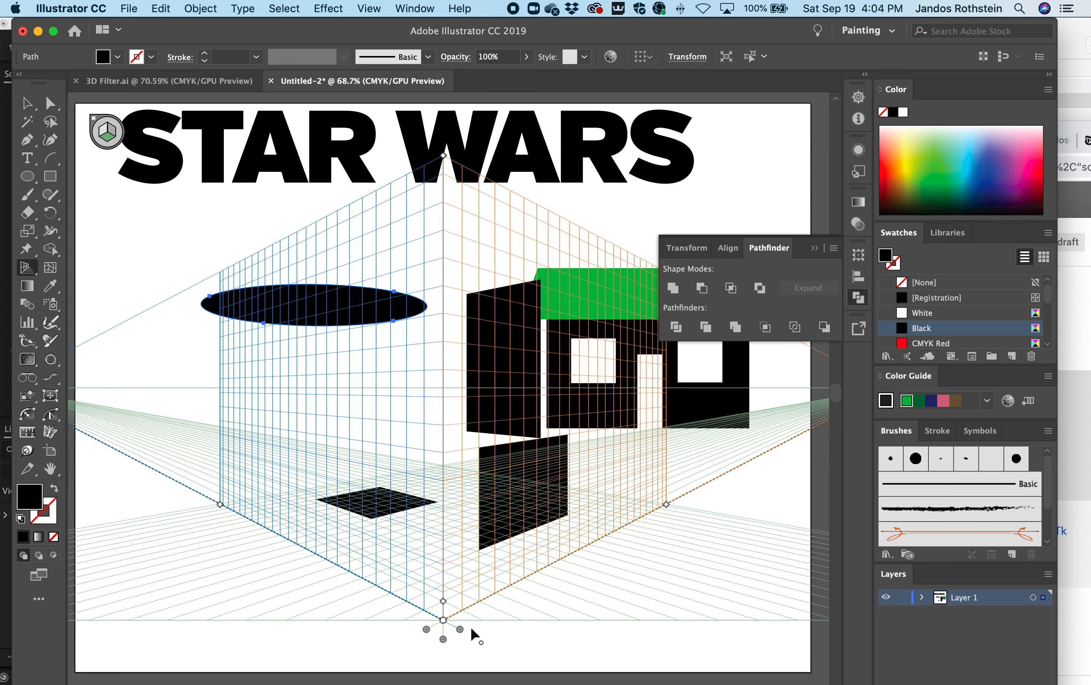
{"action": "left_click_drag", "start_coordinate": [443, 621], "coordinate": [471, 632]}
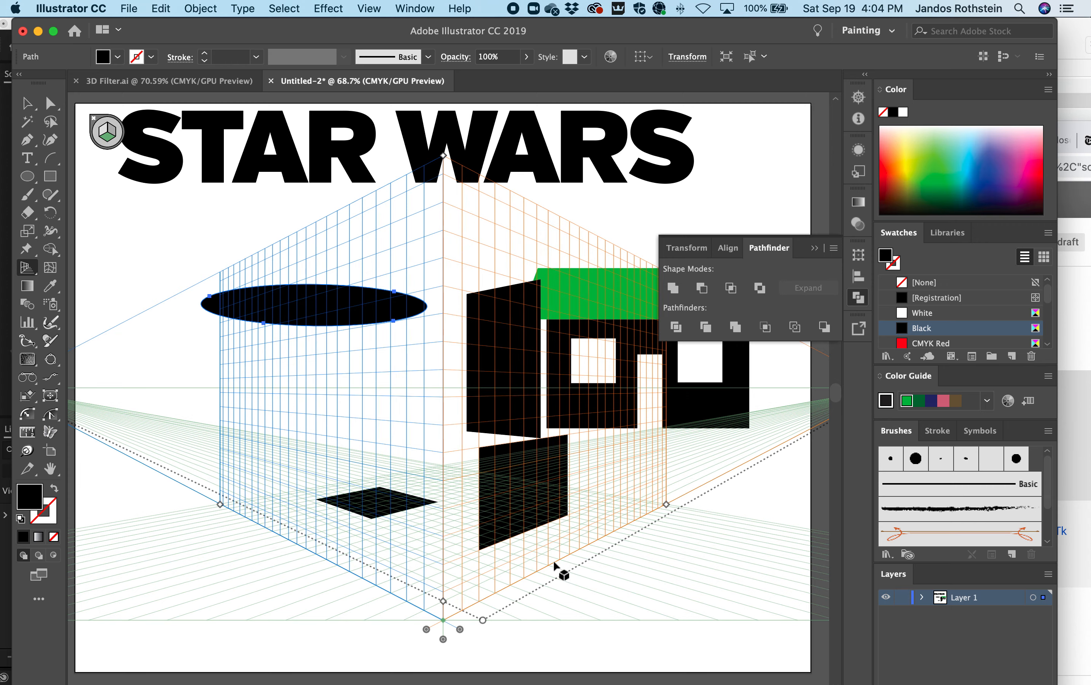
- Examine the perspective grid's right vanishing point and the handles at the ends of the horizon and ground lines
{"action": "scroll", "coordinate": [553, 562], "scroll_direction": "right", "scroll_amount": 1}
{"action": "scroll", "coordinate": [546, 563], "scroll_direction": "right", "scroll_amount": 5}
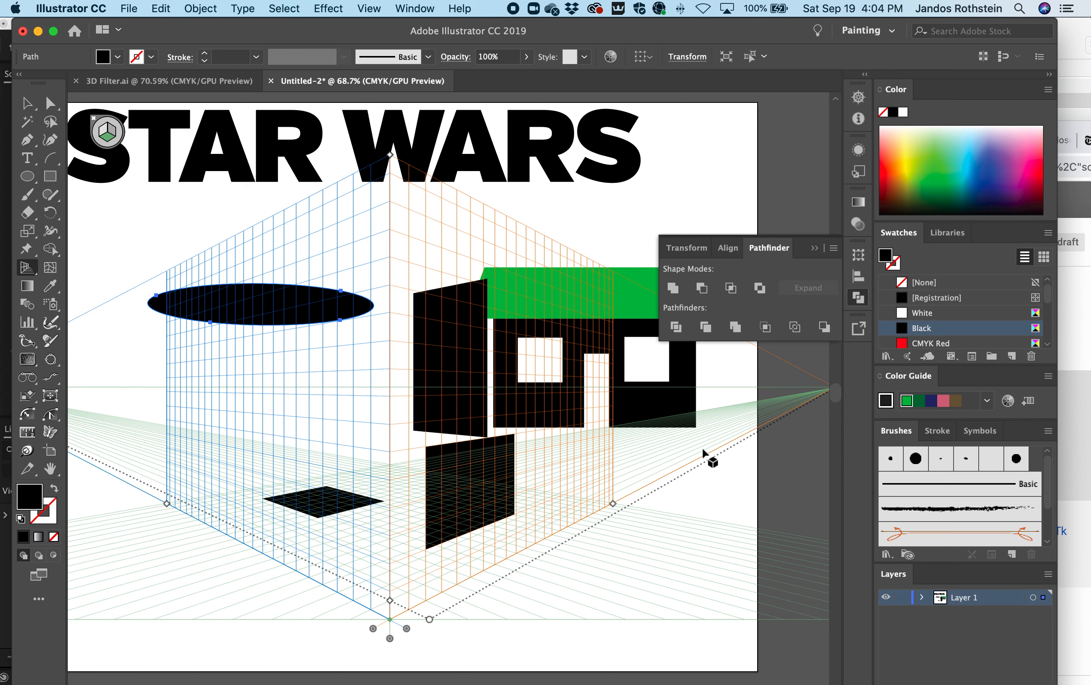
{"action": "scroll", "coordinate": [706, 453], "scroll_direction": "right", "scroll_amount": 2}
{"action": "scroll", "coordinate": [703, 452], "scroll_direction": "right", "scroll_amount": 4}
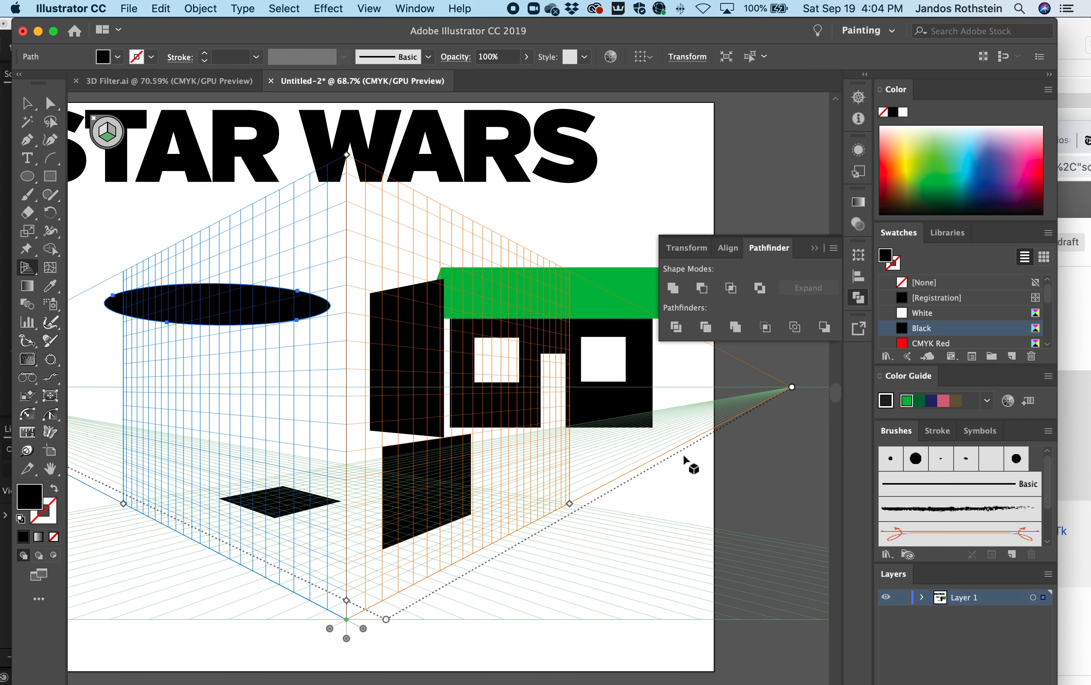
{"action": "scroll", "coordinate": [779, 393], "scroll_direction": "right", "scroll_amount": 3}
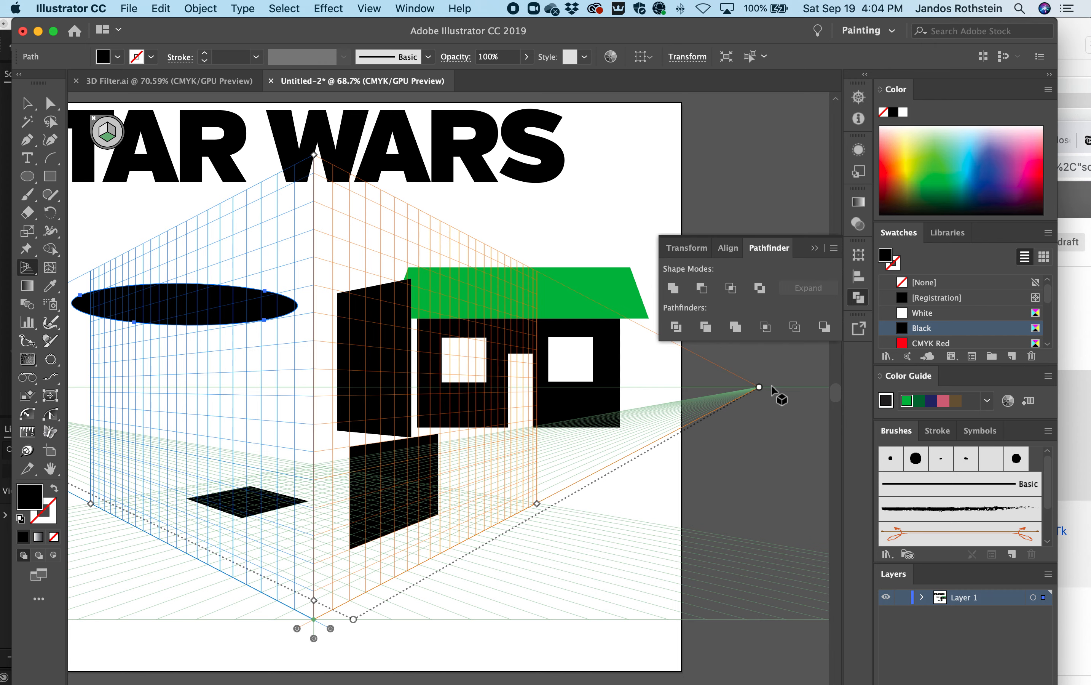
{"action": "scroll", "coordinate": [751, 387], "scroll_direction": "right", "scroll_amount": 4}
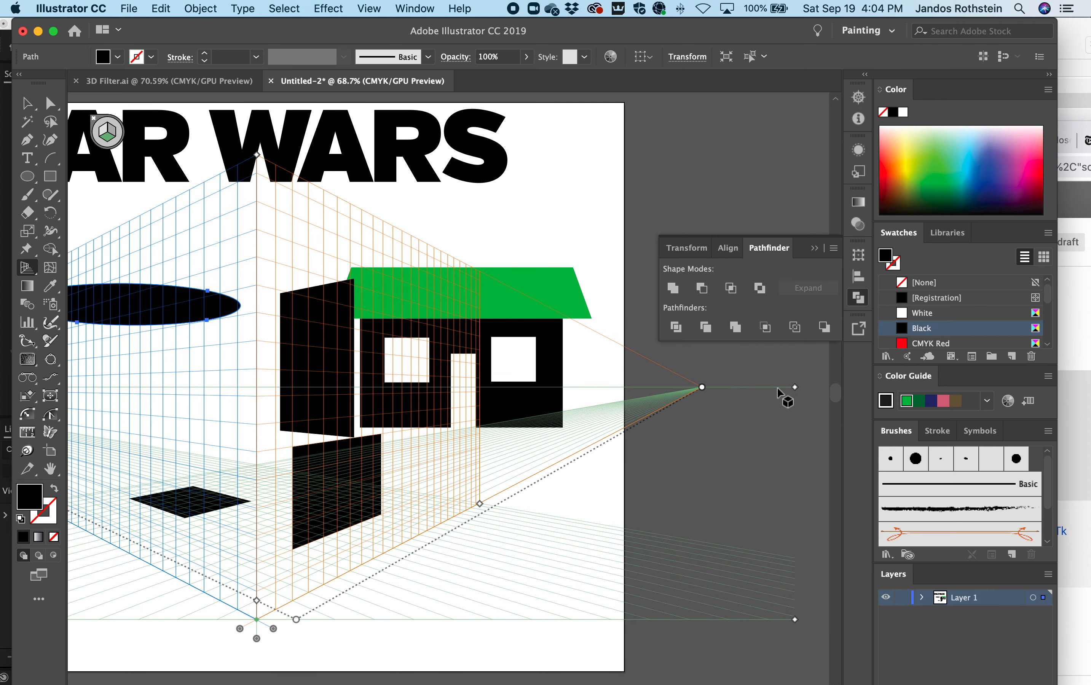
{"action": "scroll", "coordinate": [694, 388], "scroll_direction": "right", "scroll_amount": 2}
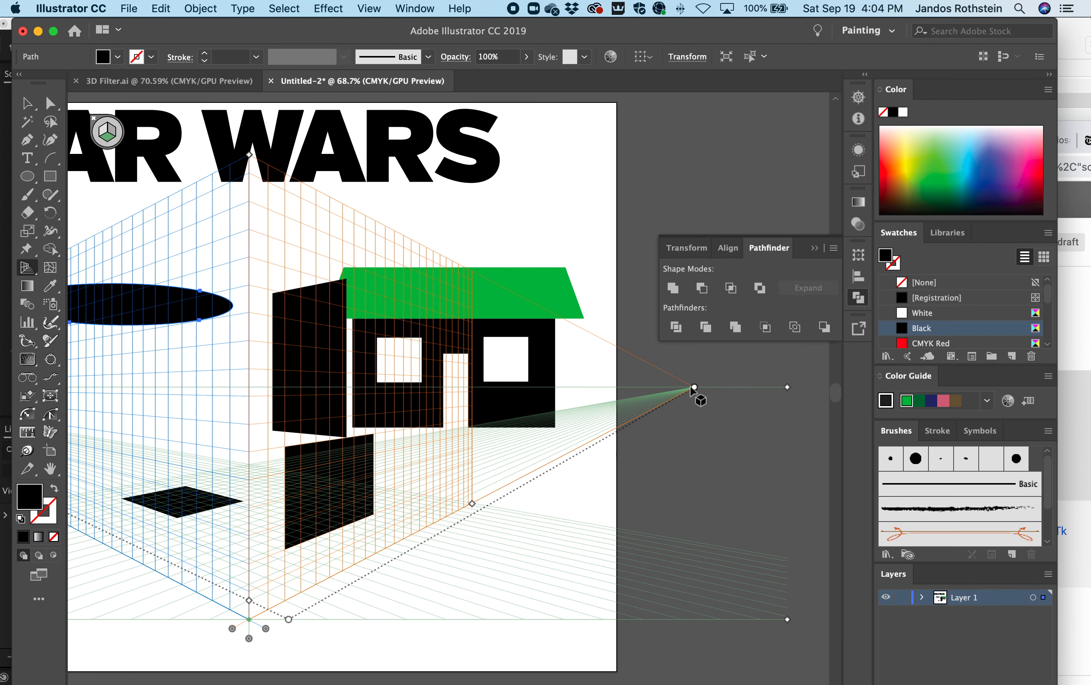
{"action": "scroll", "coordinate": [685, 385], "scroll_direction": "right", "scroll_amount": 9}
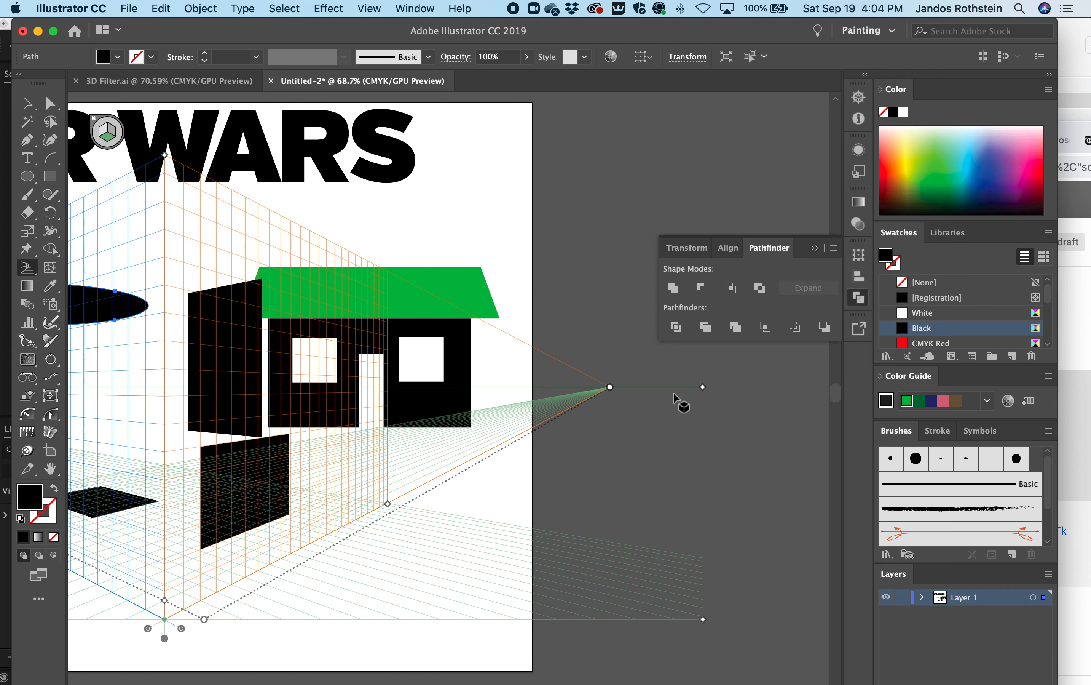
{"action": "scroll", "coordinate": [625, 423], "scroll_direction": "right", "scroll_amount": 18}
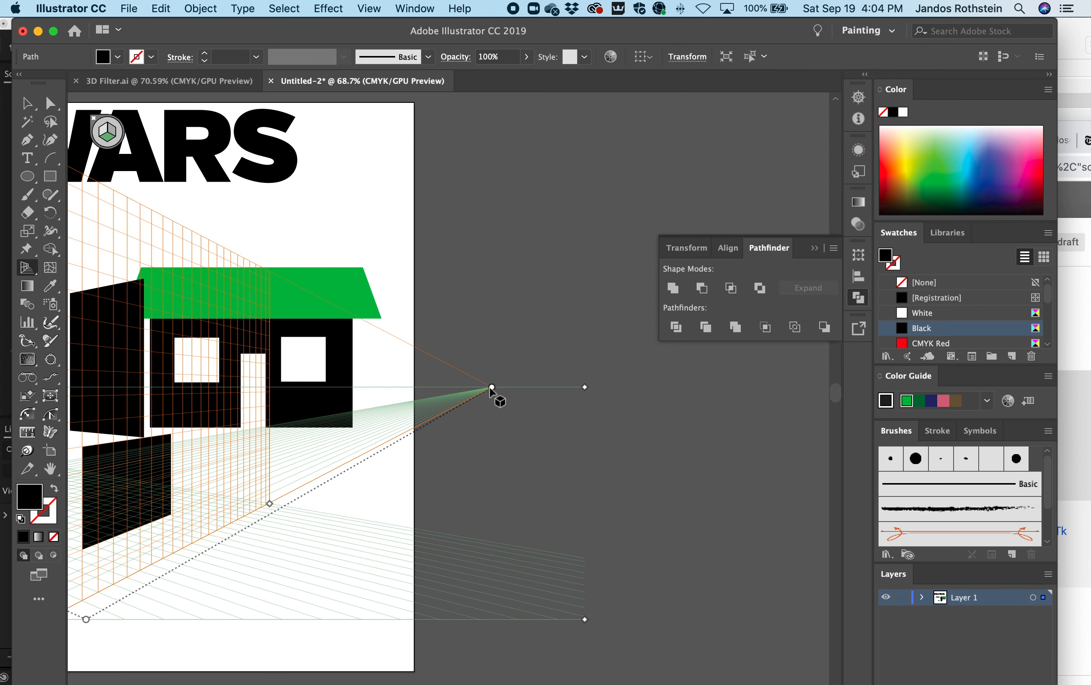
{"action": "scroll", "coordinate": [454, 385], "scroll_direction": "right", "scroll_amount": 4}
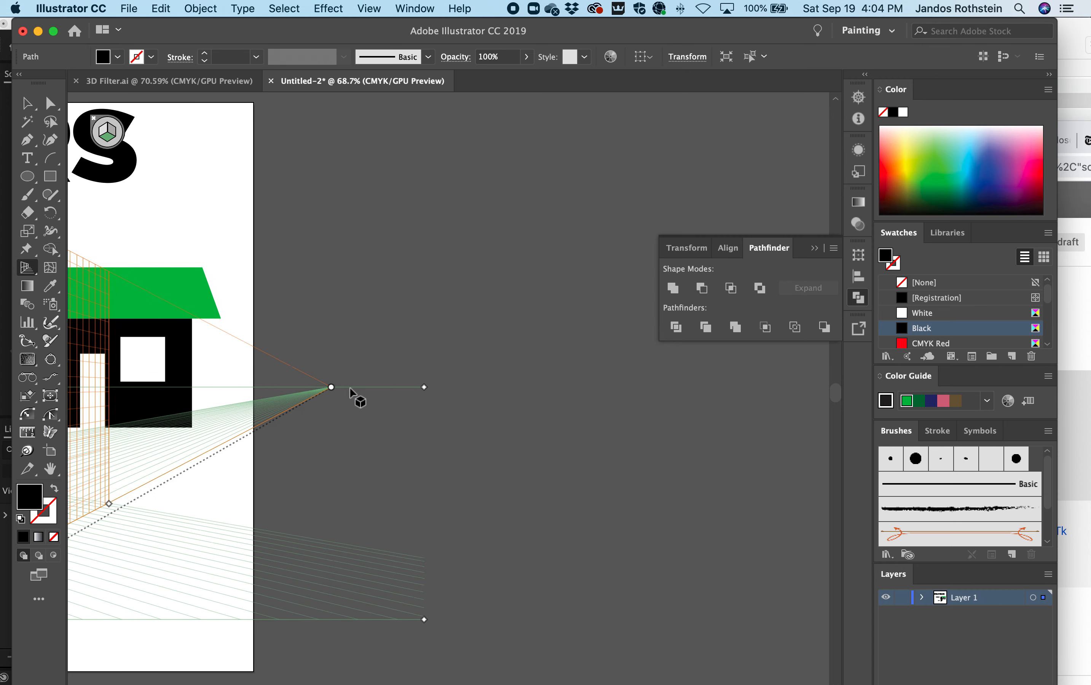
{"action": "scroll", "coordinate": [335, 392], "scroll_direction": "right", "scroll_amount": 20}
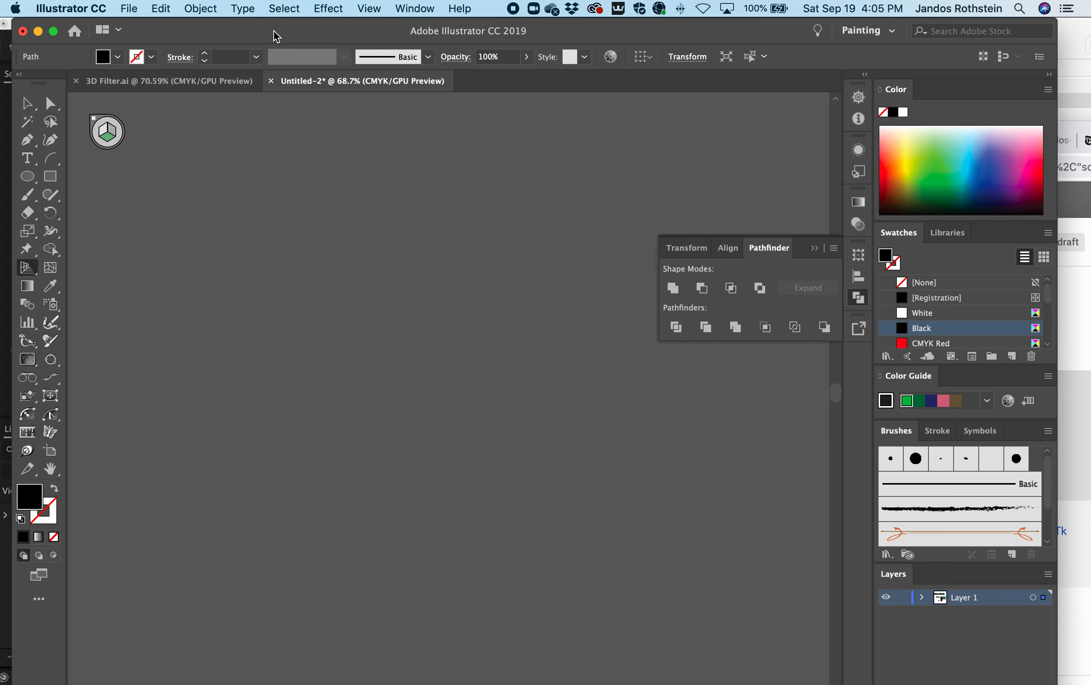
{"action": "key", "text": "super+0"}
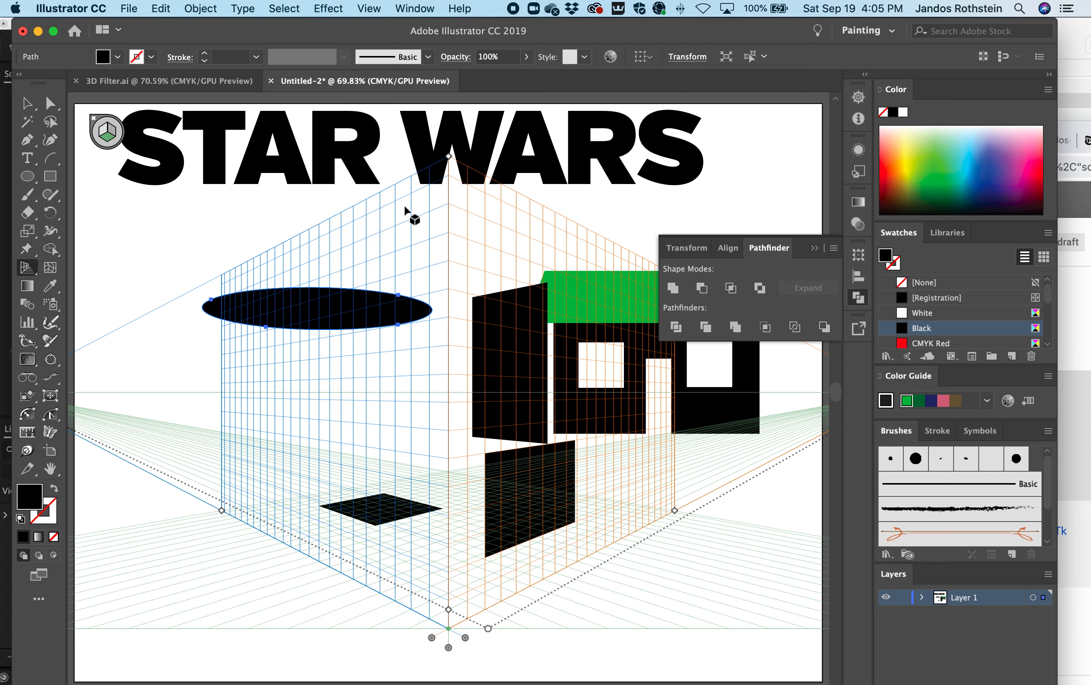
- Attach the STAR WARS text to the left grid plane with the Perspective Selection tool, then scale it down below the ellipse
{"action": "left_click", "coordinate": [29, 271]}
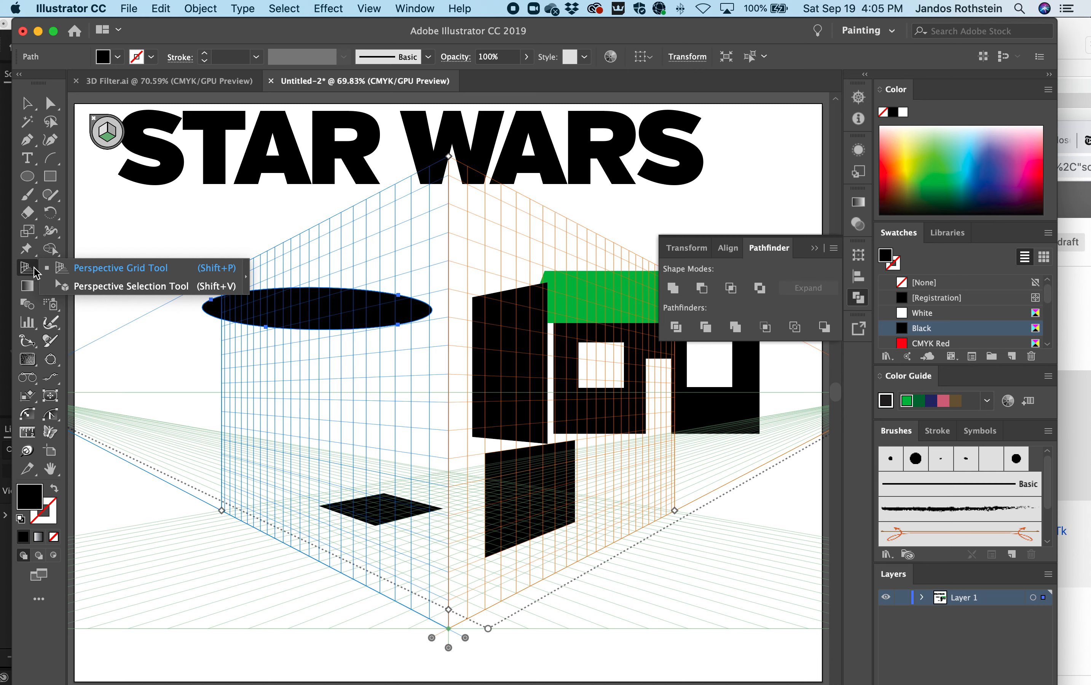
{"action": "left_click", "coordinate": [91, 287]}
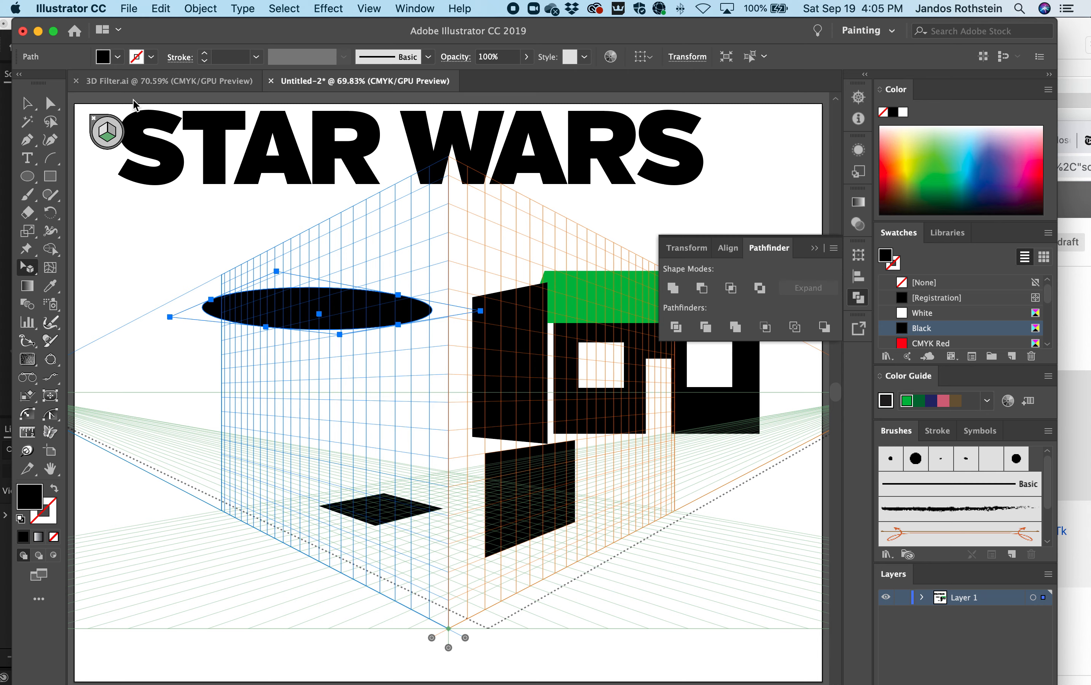
{"action": "left_click", "coordinate": [108, 126]}
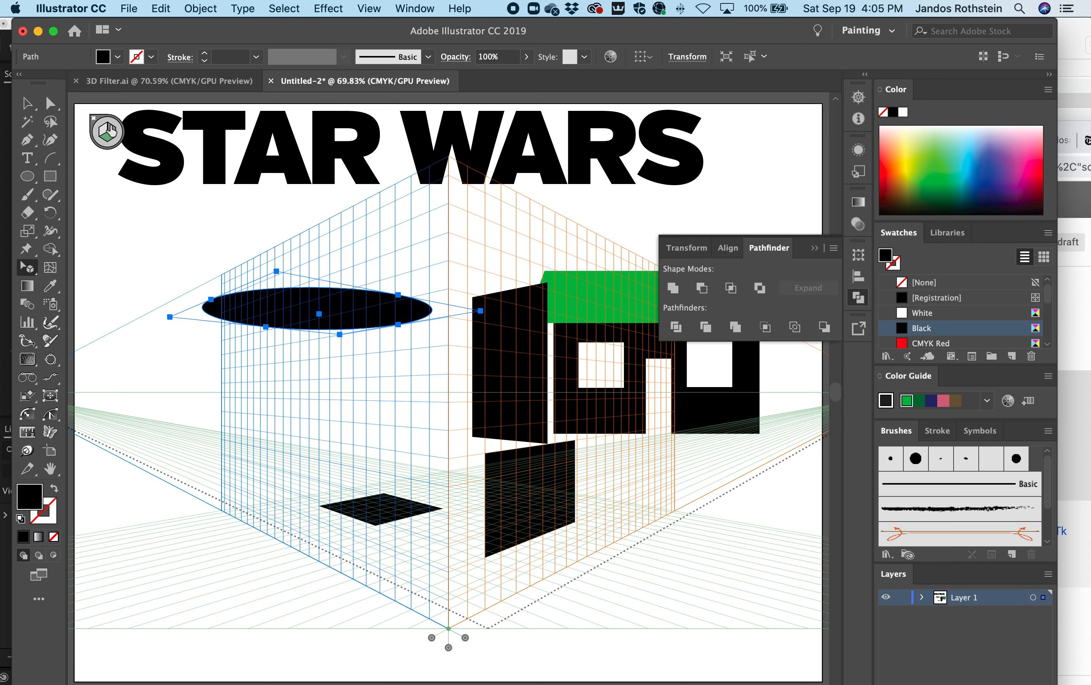
{"action": "left_click", "coordinate": [106, 132]}
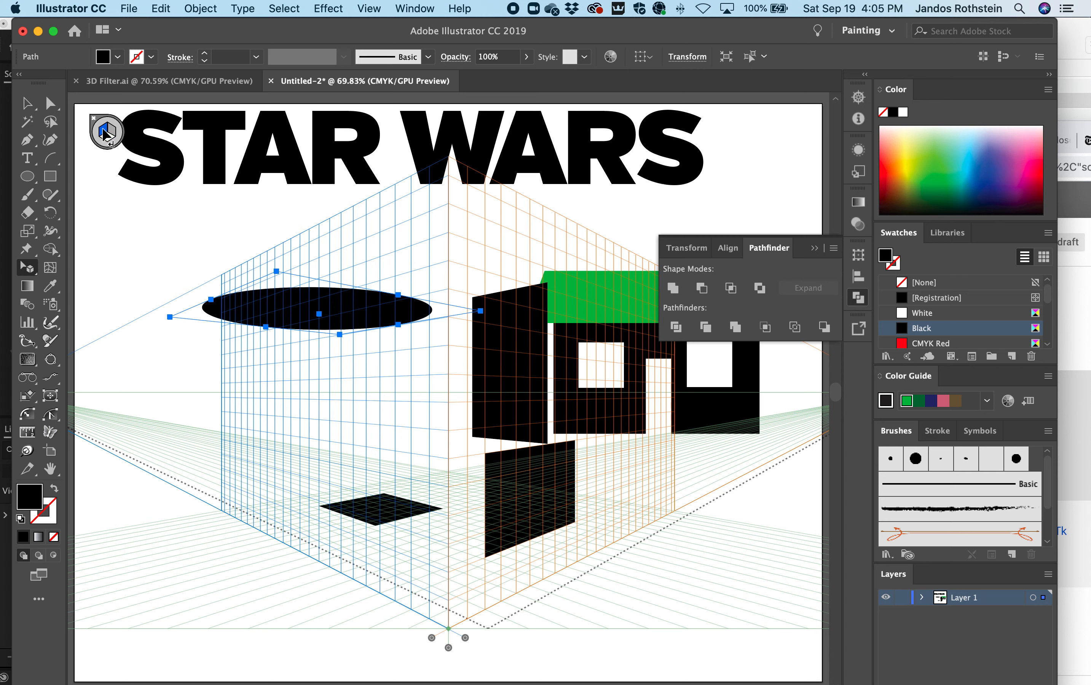
{"action": "left_click", "coordinate": [553, 159]}
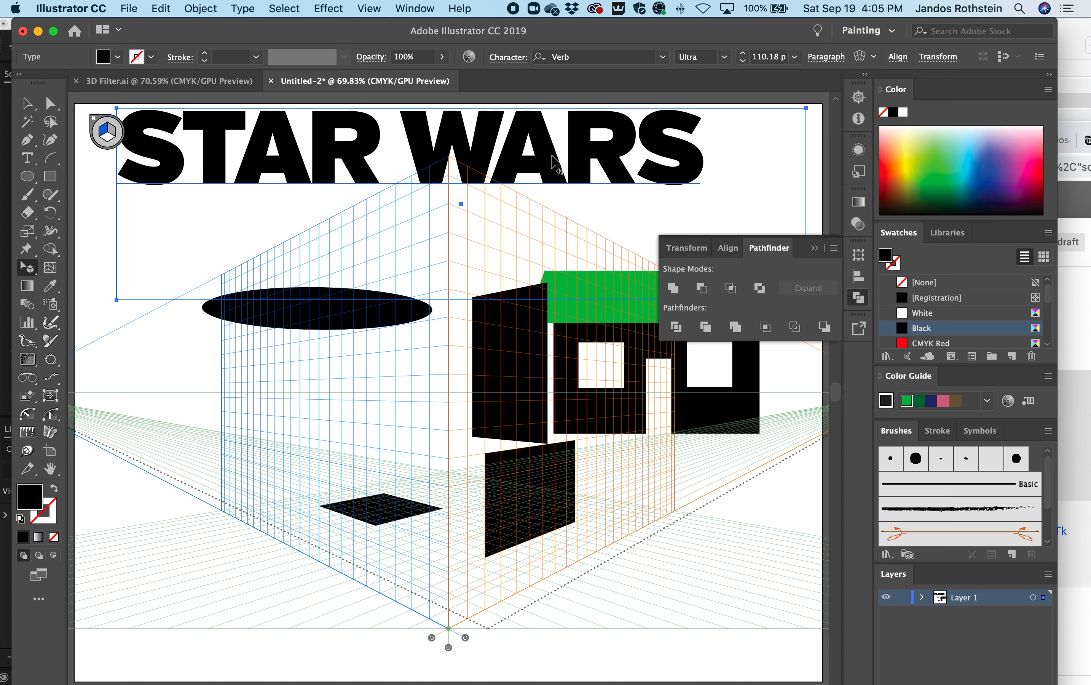
{"action": "left_click_drag", "start_coordinate": [548, 161], "coordinate": [610, 435]}
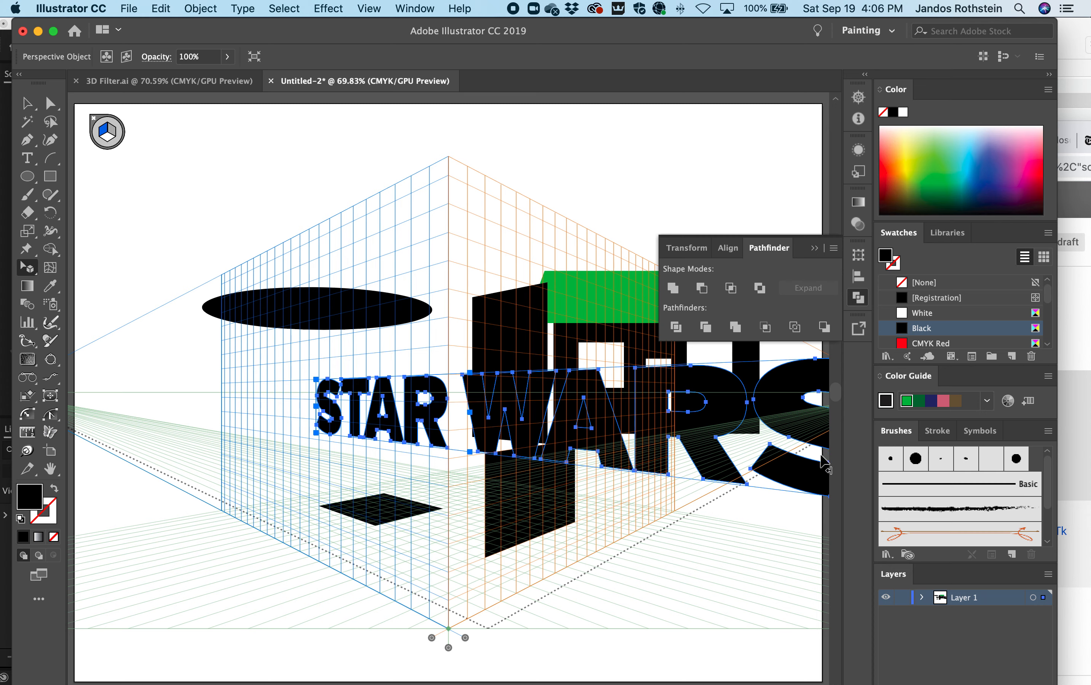
{"action": "left_click_drag", "start_coordinate": [783, 433], "coordinate": [371, 434]}
{"action": "left_click_drag", "start_coordinate": [316, 428], "coordinate": [317, 430]}
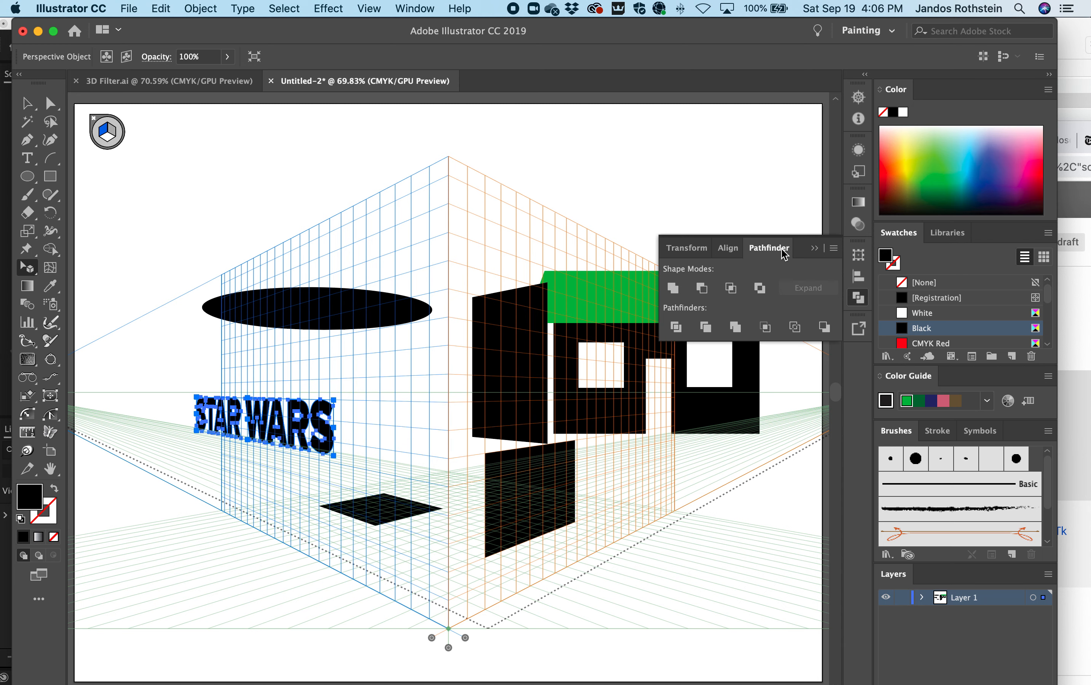
- Attach the house group to the left grid plane, placing it over the grid's front corner
{"action": "left_click", "coordinate": [813, 247]}
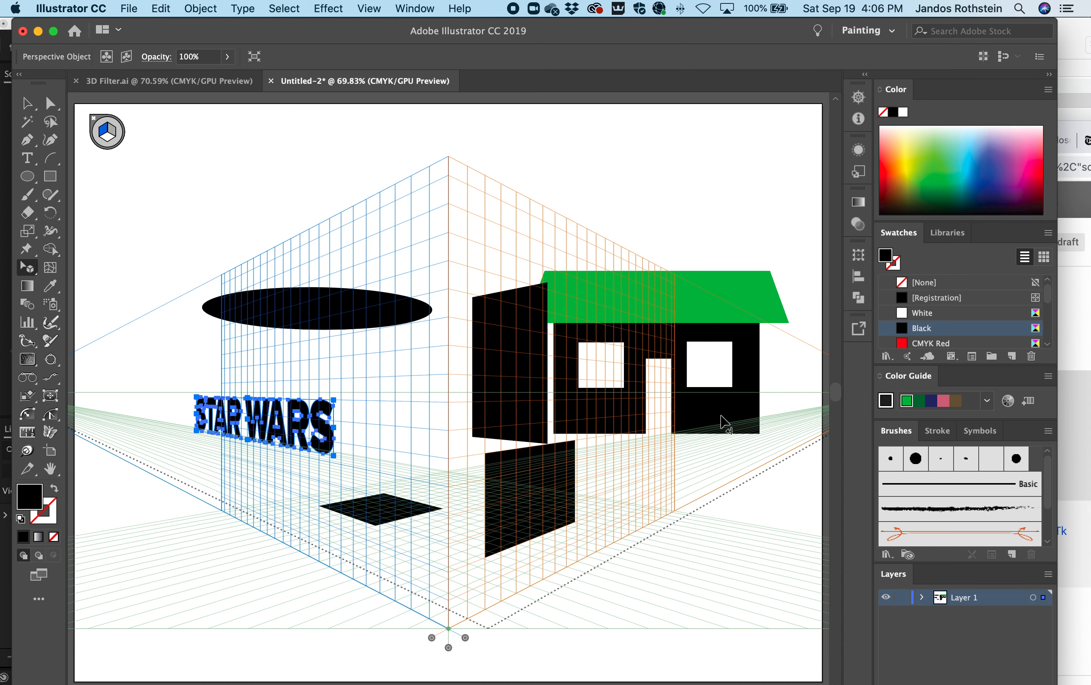
{"action": "left_click", "coordinate": [754, 323]}
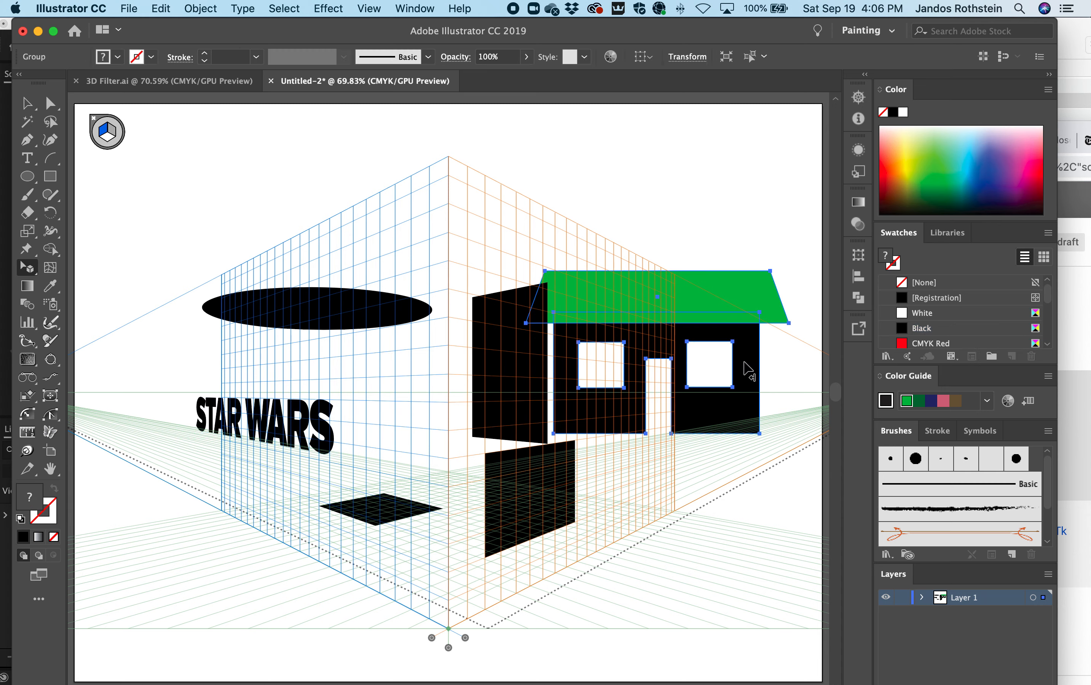
{"action": "left_click_drag", "start_coordinate": [746, 369], "coordinate": [560, 542]}
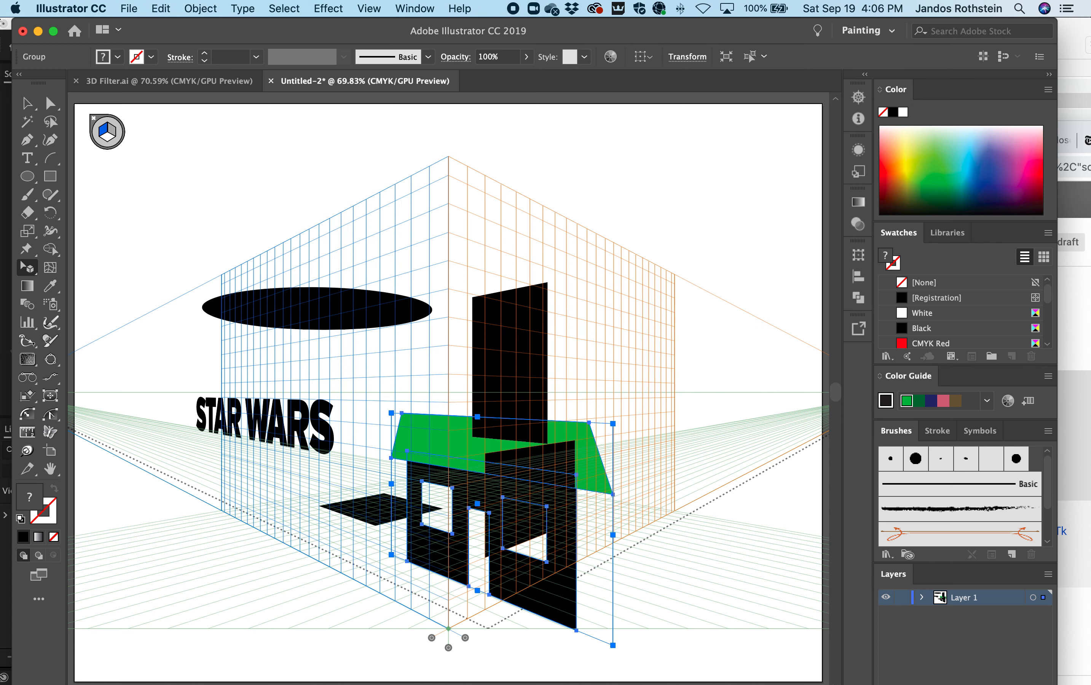
- Fill the rectangle on the right plane, which overlaps the house, with CMYK Red
{"action": "left_click", "coordinate": [49, 104]}
{"action": "left_click", "coordinate": [534, 522]}
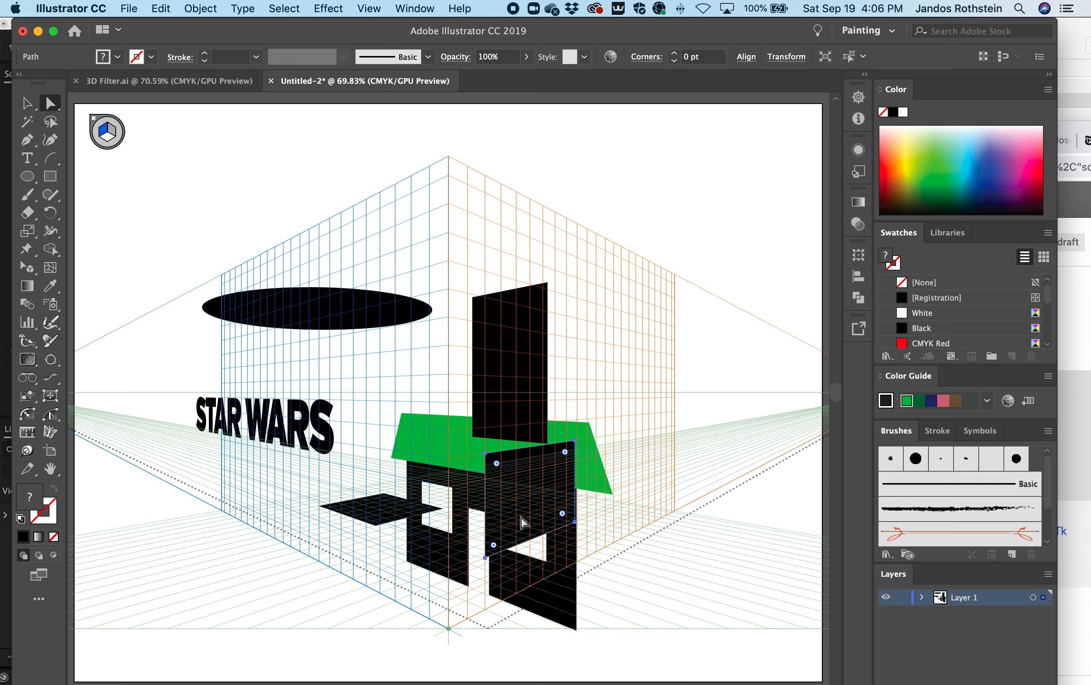
{"action": "left_click", "coordinate": [940, 344]}
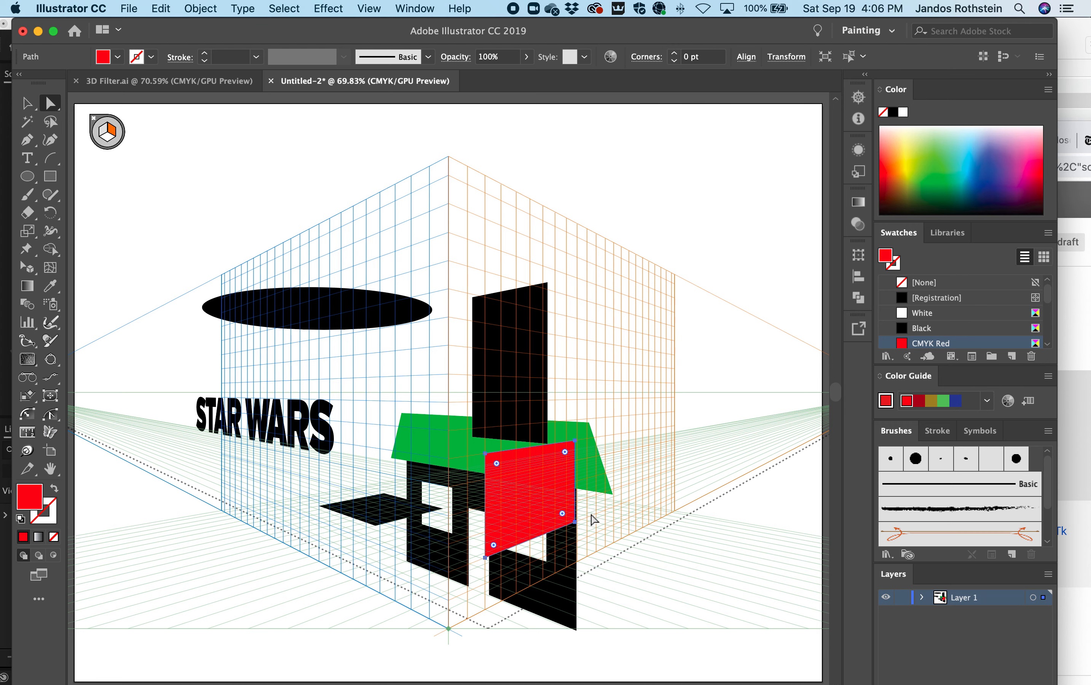
- Hide the perspective grid so only the artwork shows
{"action": "scroll", "coordinate": [524, 541], "scroll_direction": "right", "scroll_amount": 2}
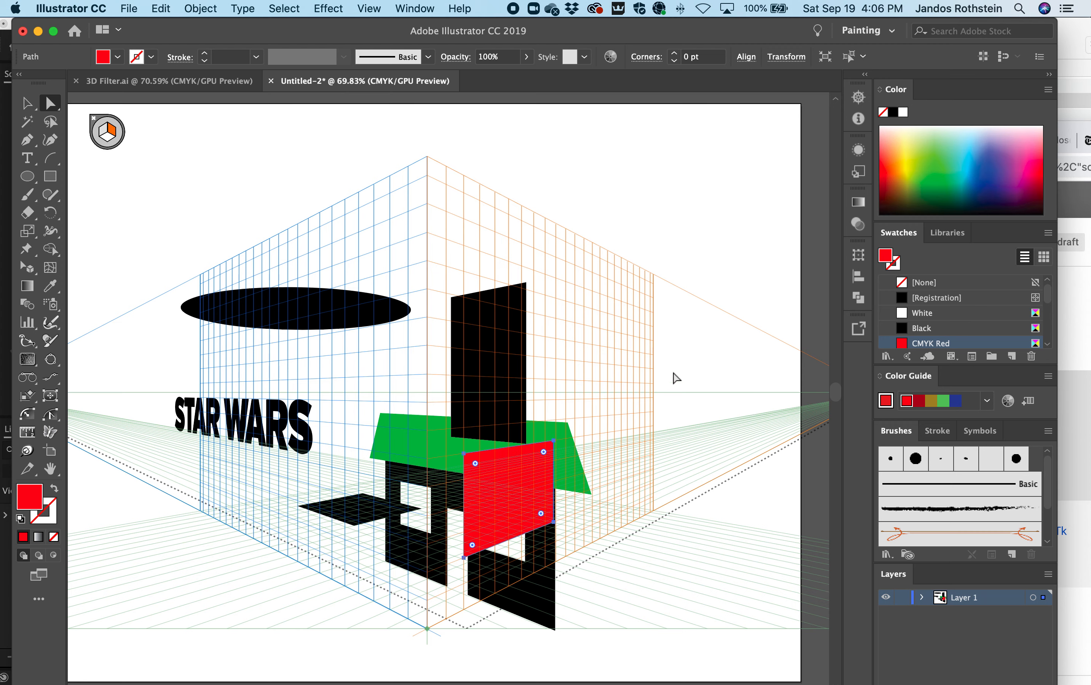
{"action": "left_click", "coordinate": [369, 7]}
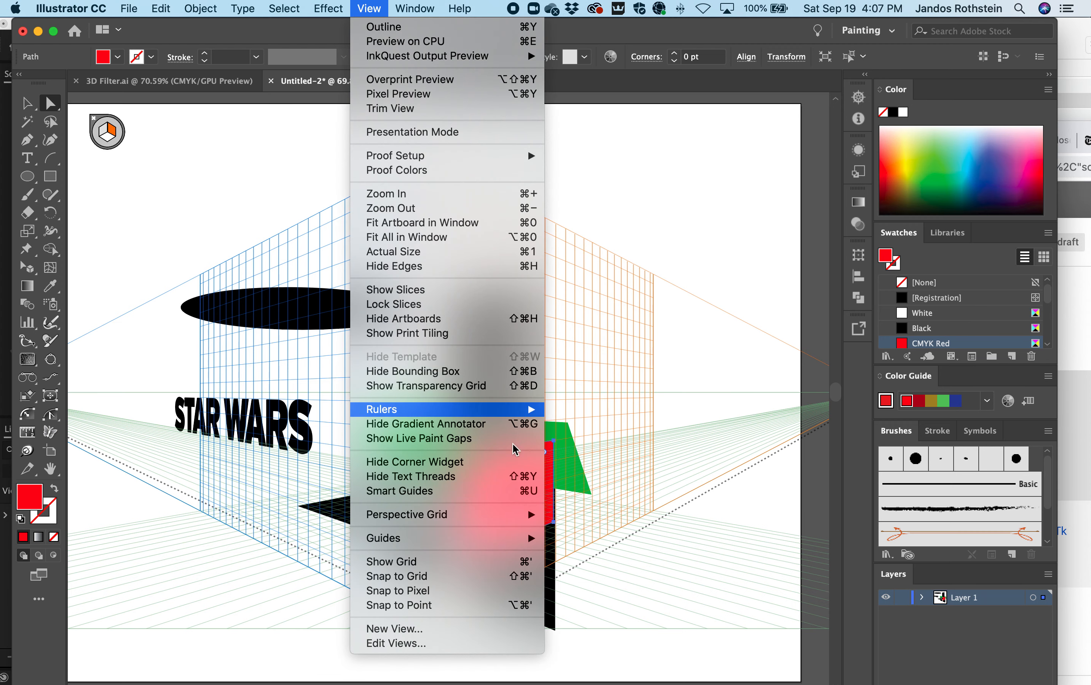
{"action": "mouse_move", "coordinate": [504, 516]}
{"action": "left_click", "coordinate": [618, 514]}
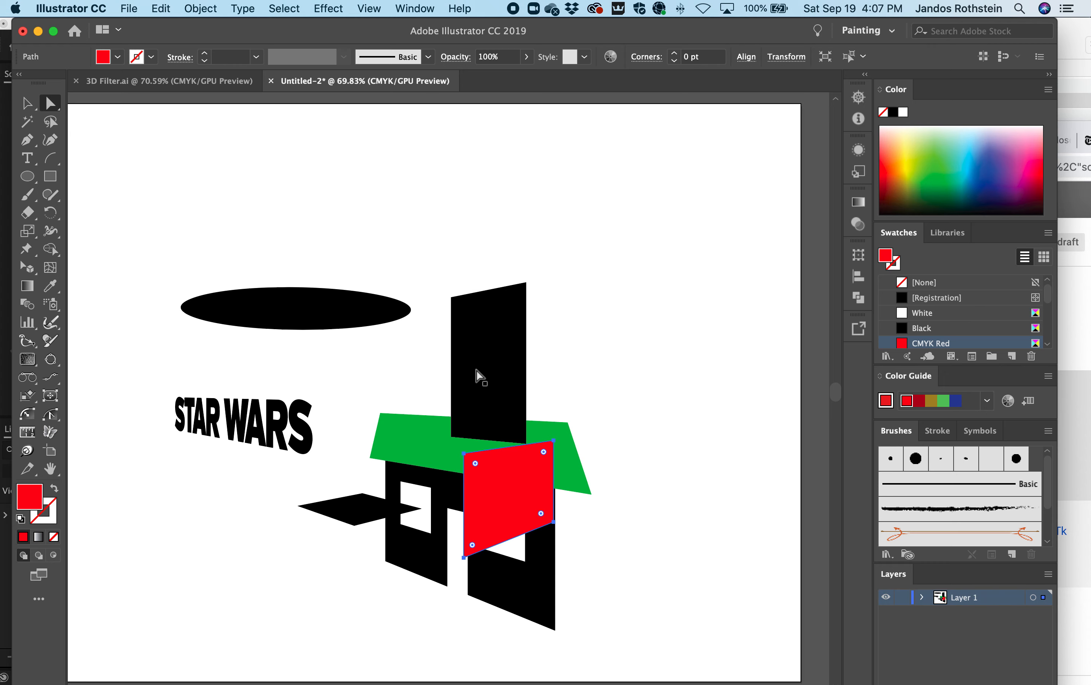
- Switch to the 3D Filter.ai document and move the HELLO! text slightly down, clear of the pink brush stroke
{"action": "left_click", "coordinate": [162, 82]}
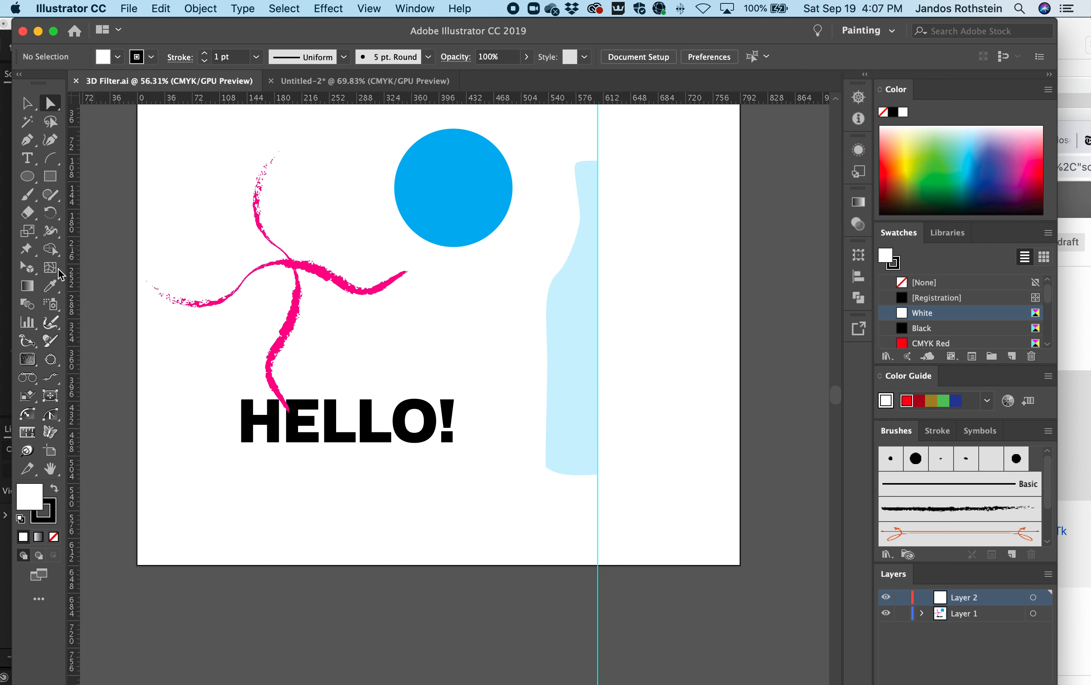
{"action": "left_click", "coordinate": [29, 104]}
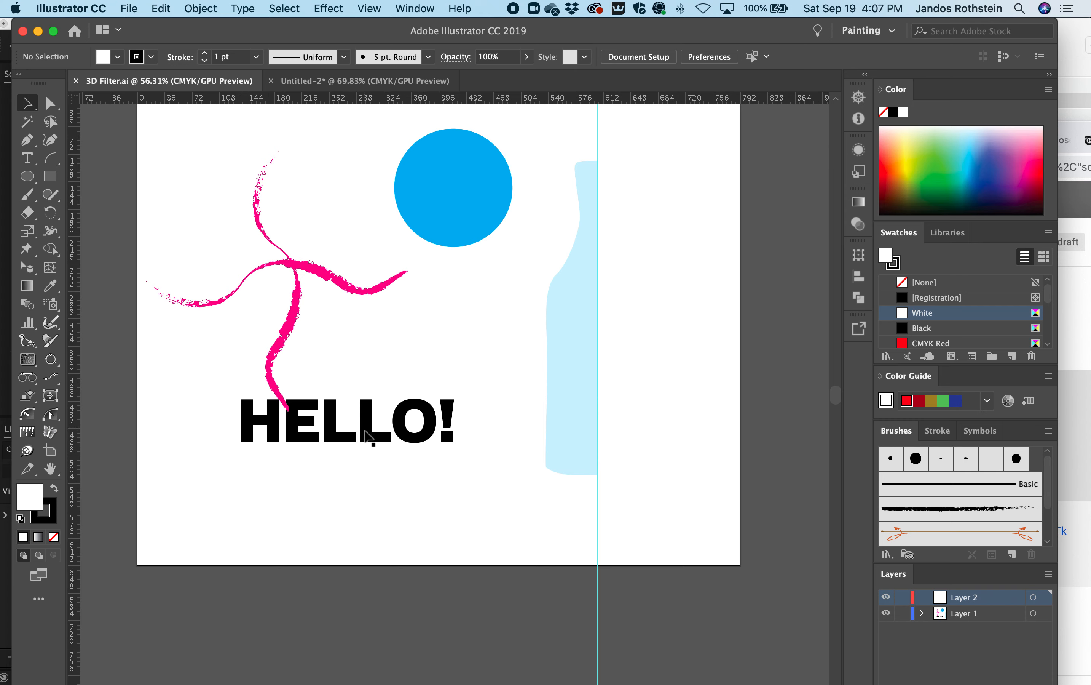
{"action": "left_click", "coordinate": [366, 433]}
{"action": "left_click_drag", "start_coordinate": [366, 433], "coordinate": [359, 464]}
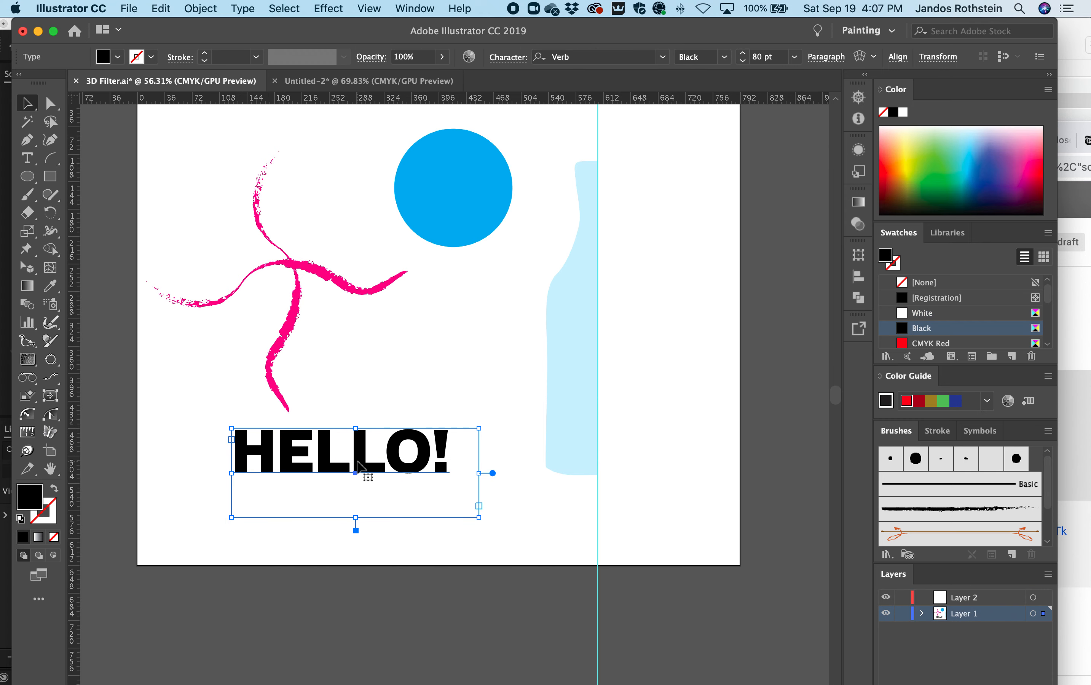
{"action": "left_click", "coordinate": [335, 6]}
{"action": "left_click", "coordinate": [333, 4]}
- Fill all the letters of the HELLO! text with CMYK Yellow
{"action": "left_click", "coordinate": [28, 159]}
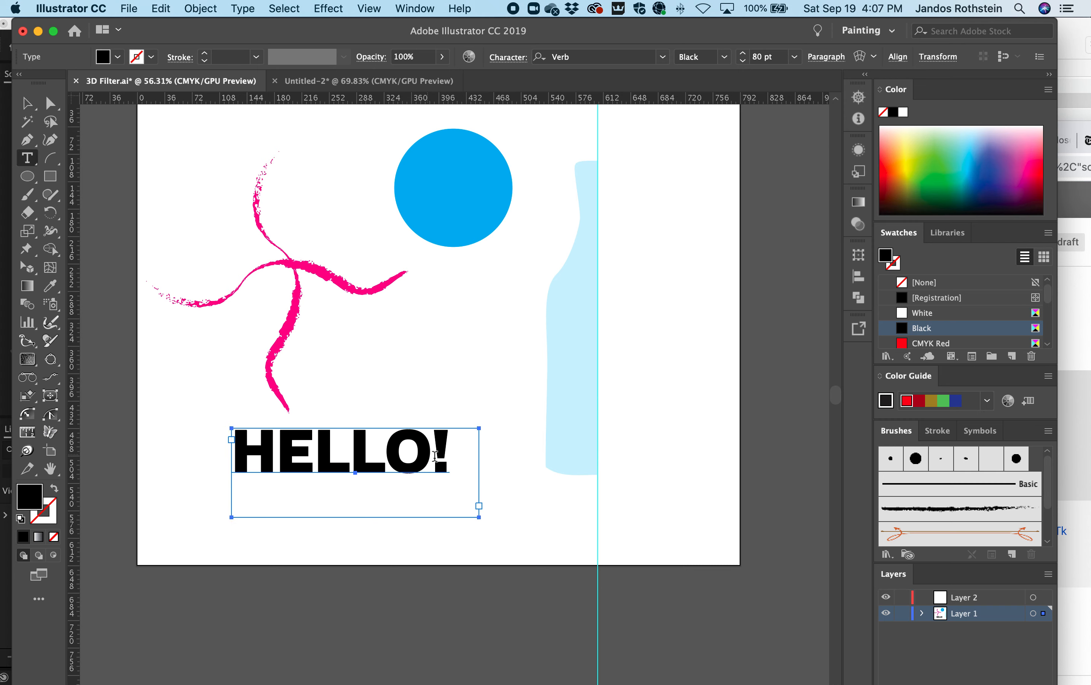
{"action": "left_click_drag", "start_coordinate": [442, 454], "coordinate": [205, 451]}
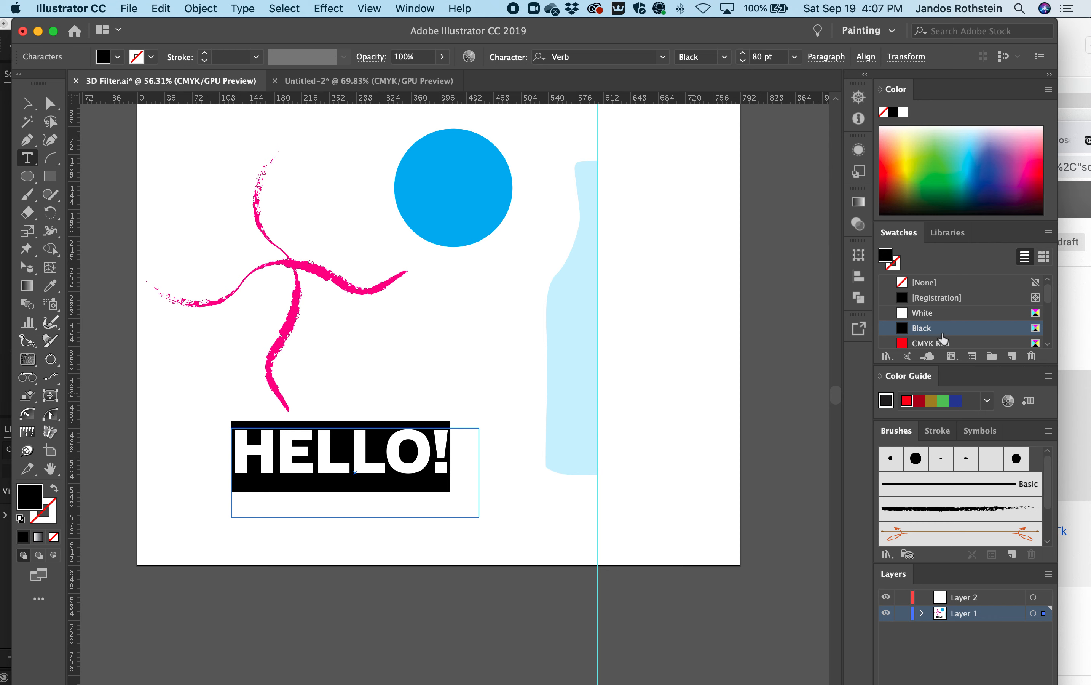
{"action": "scroll", "coordinate": [941, 339], "scroll_direction": "down", "scroll_amount": 3}
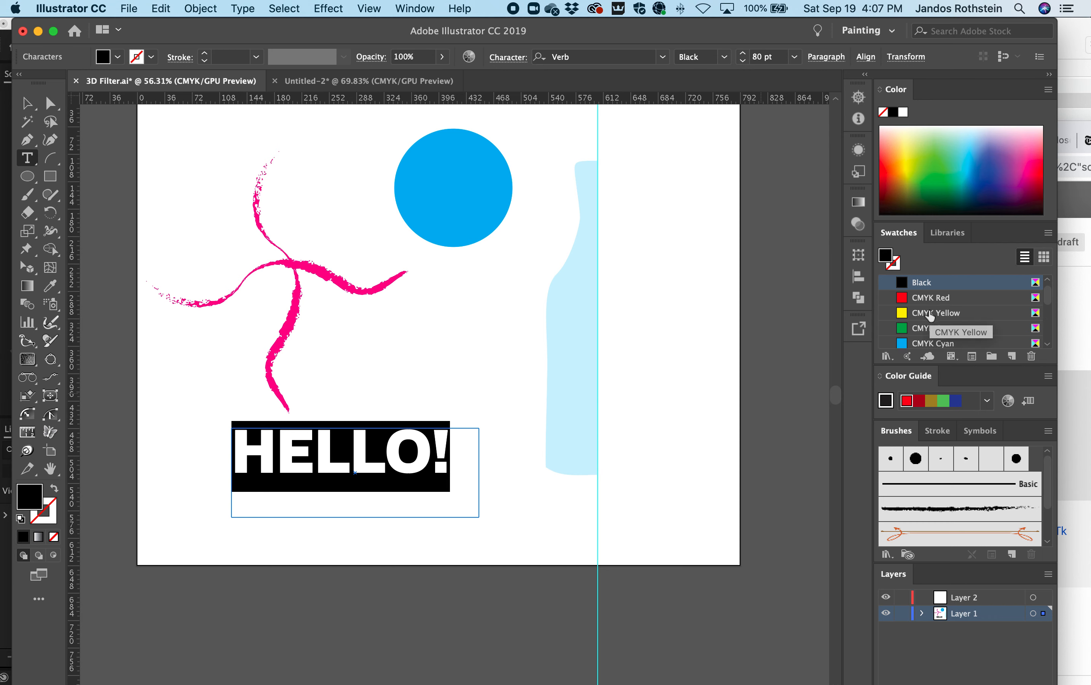
{"action": "left_click", "coordinate": [931, 313]}
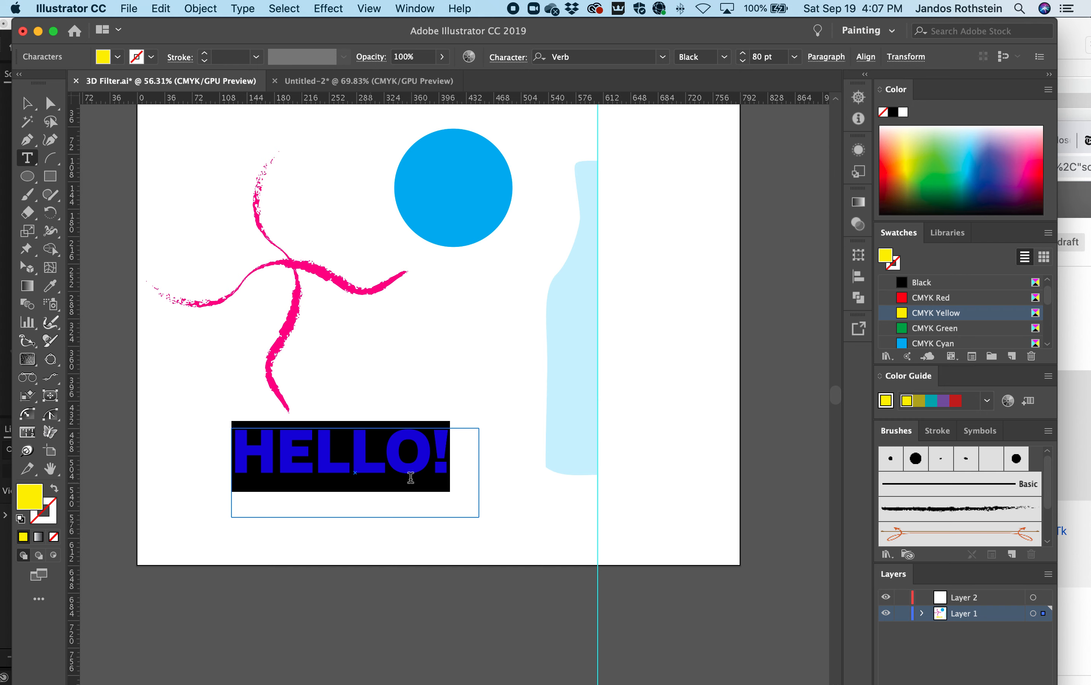
- Give the HELLO! letters a CMYK Red stroke with a 0.25 pt weight and leave text editing
{"action": "left_click", "coordinate": [892, 265]}
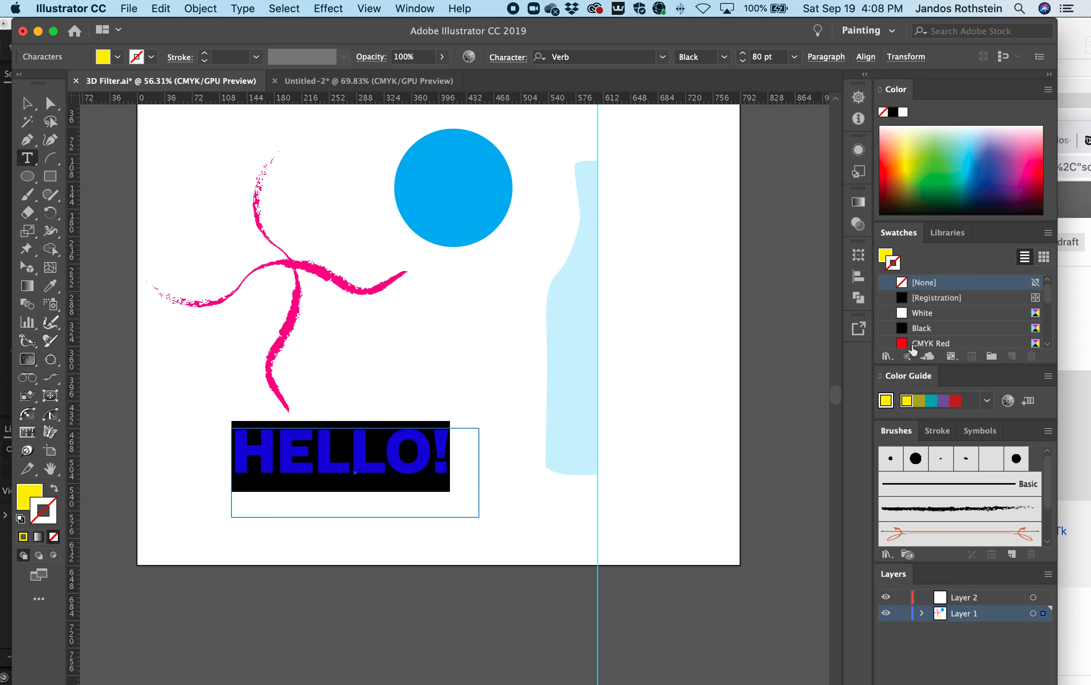
{"action": "left_click", "coordinate": [912, 344]}
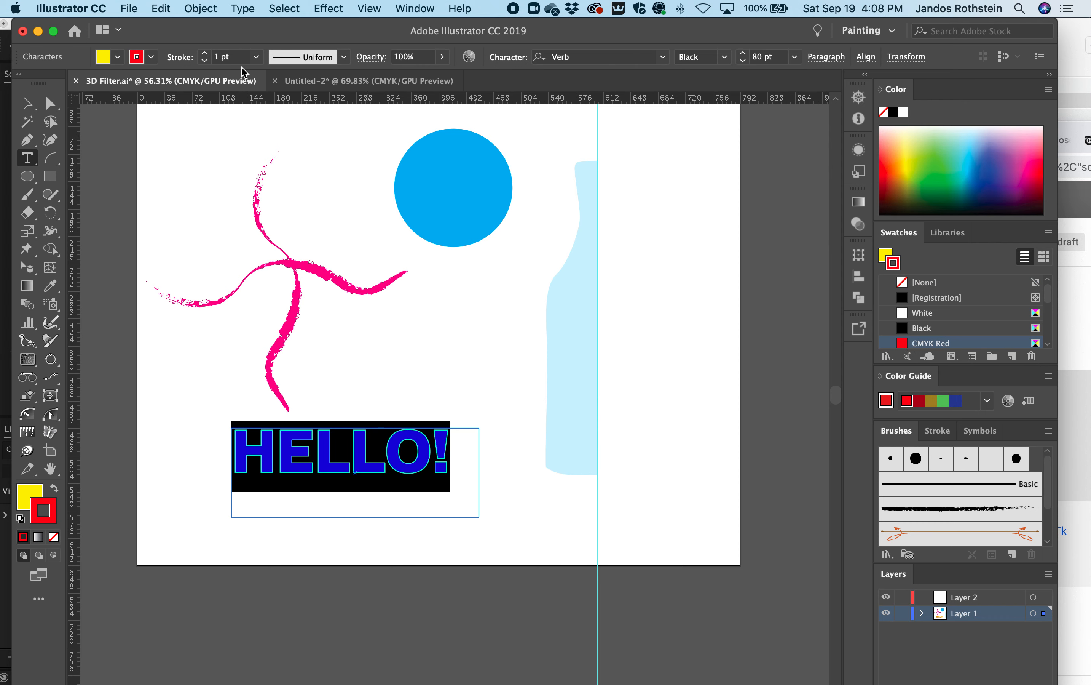
{"action": "left_click", "coordinate": [256, 57]}
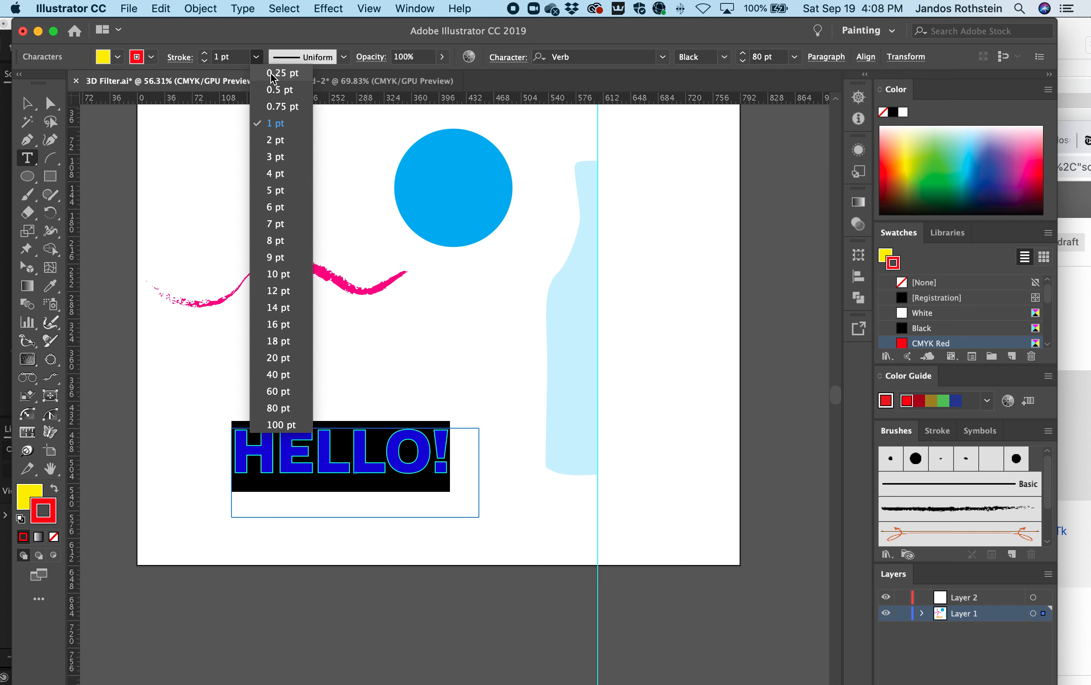
{"action": "left_click", "coordinate": [272, 74]}
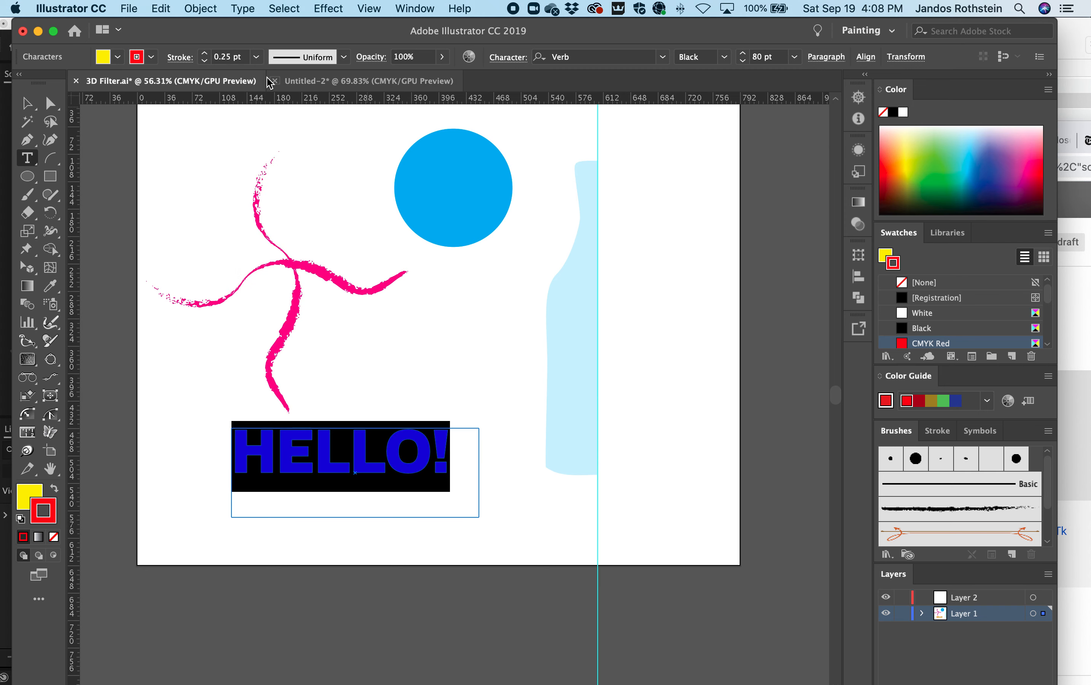
{"action": "left_click", "coordinate": [28, 103]}
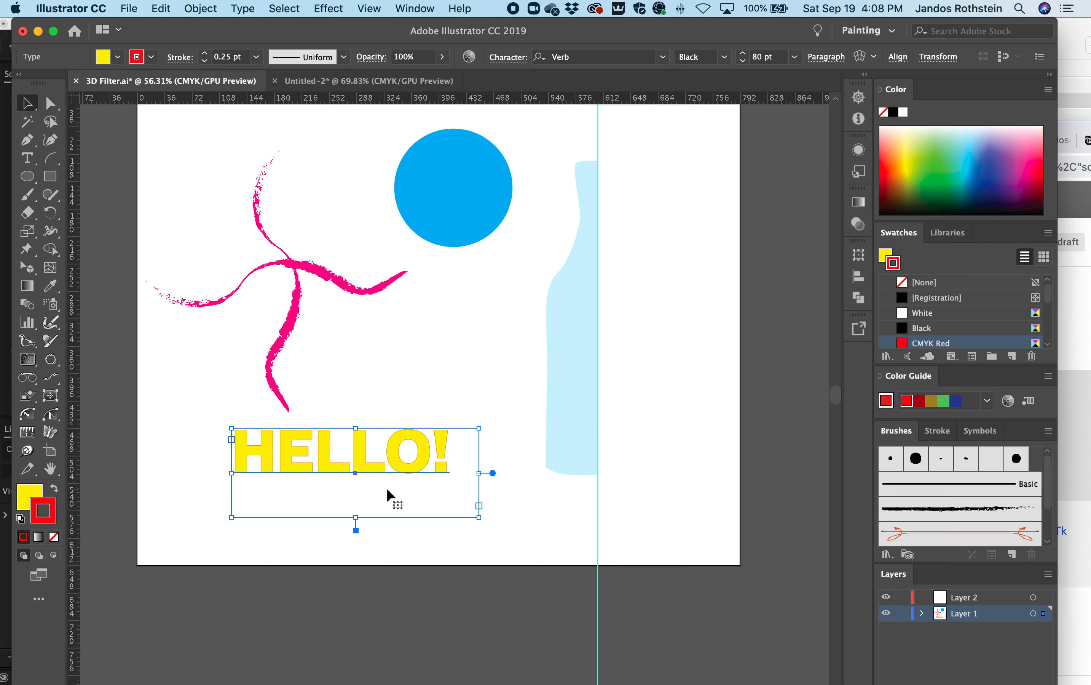
- Move the HELLO! text slightly to the right and test that its letters can be selected with the Type tool
{"action": "left_click_drag", "start_coordinate": [312, 453], "coordinate": [329, 450]}
{"action": "left_click", "coordinate": [27, 158]}
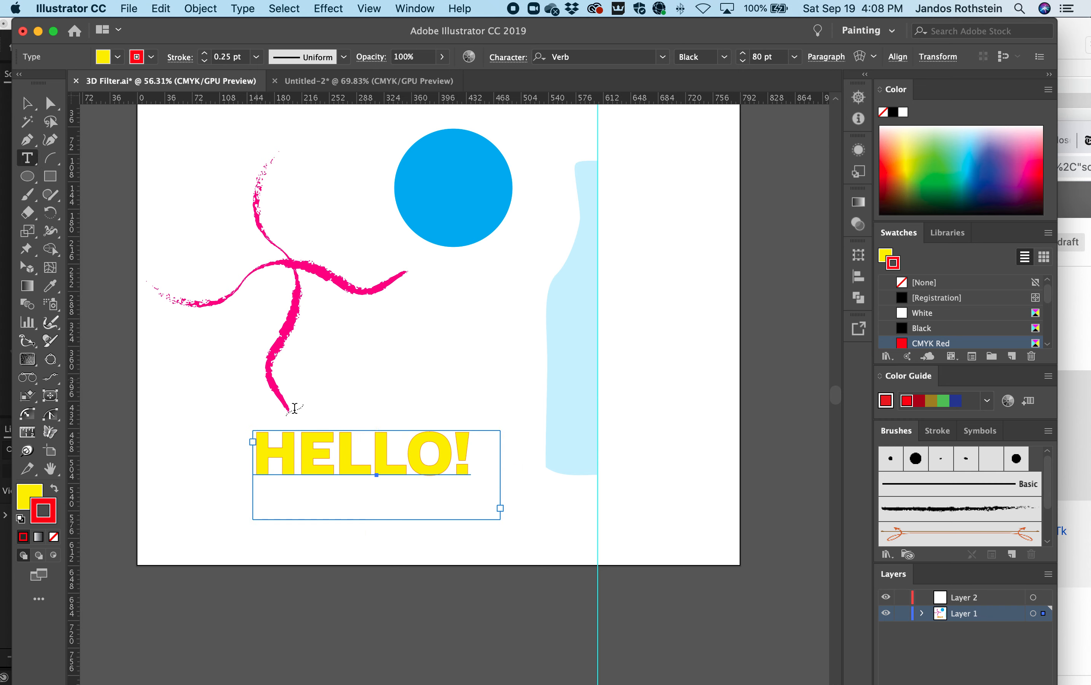
{"action": "left_click_drag", "start_coordinate": [336, 461], "coordinate": [460, 457]}
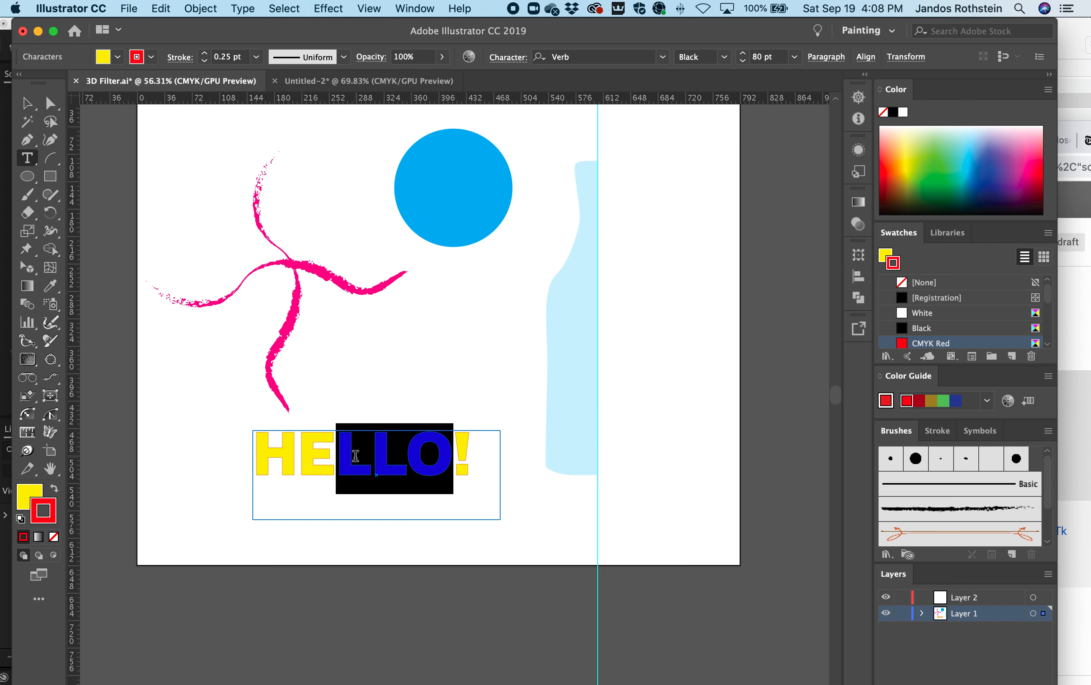
{"action": "left_click", "coordinate": [328, 459]}
{"action": "left_click", "coordinate": [27, 102]}
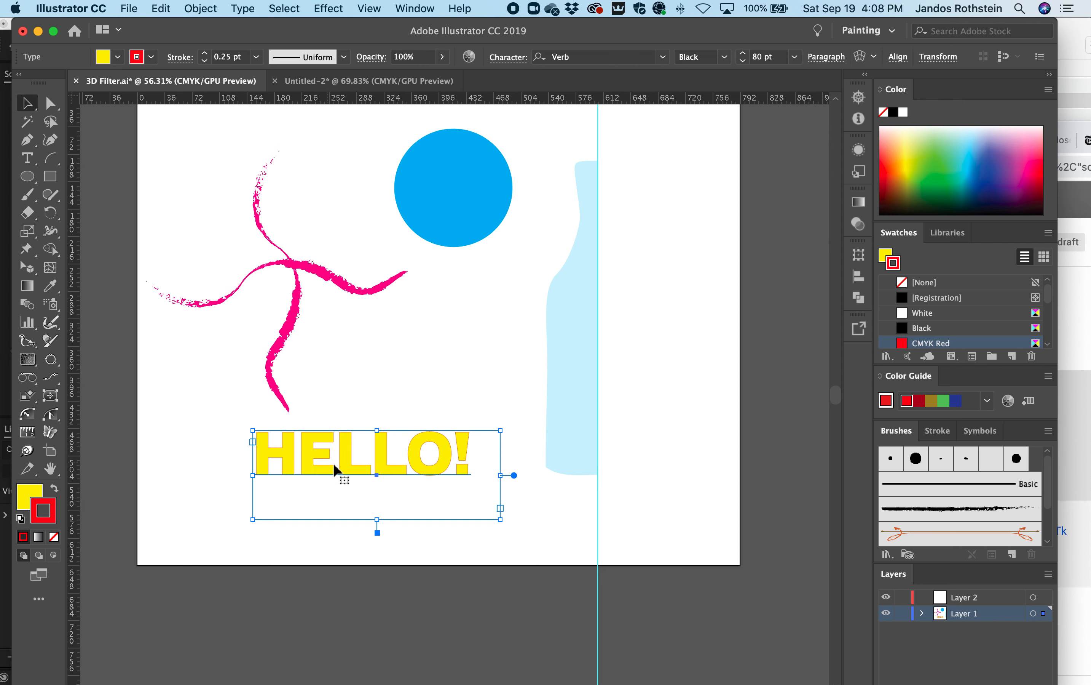
- Start a 3D Extrude & Bevel effect on the HELLO! text, rotate it to 18°, -13°, 7°, and turn on the preview
{"action": "left_click", "coordinate": [325, 5]}
{"action": "mouse_move", "coordinate": [369, 105]}
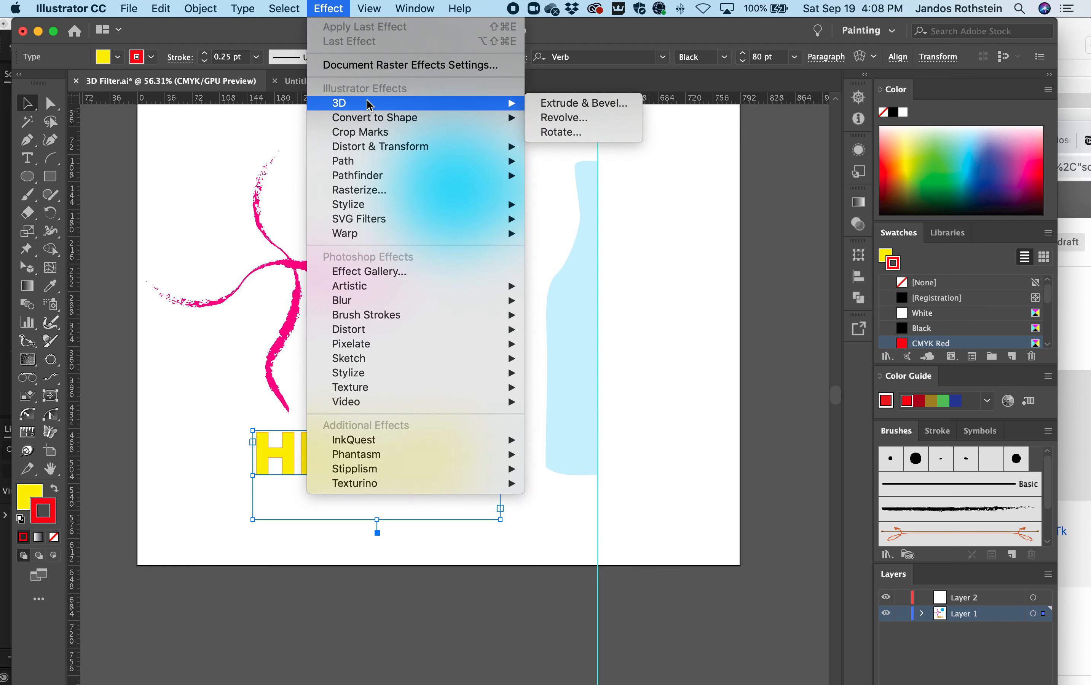
{"action": "left_click", "coordinate": [551, 110]}
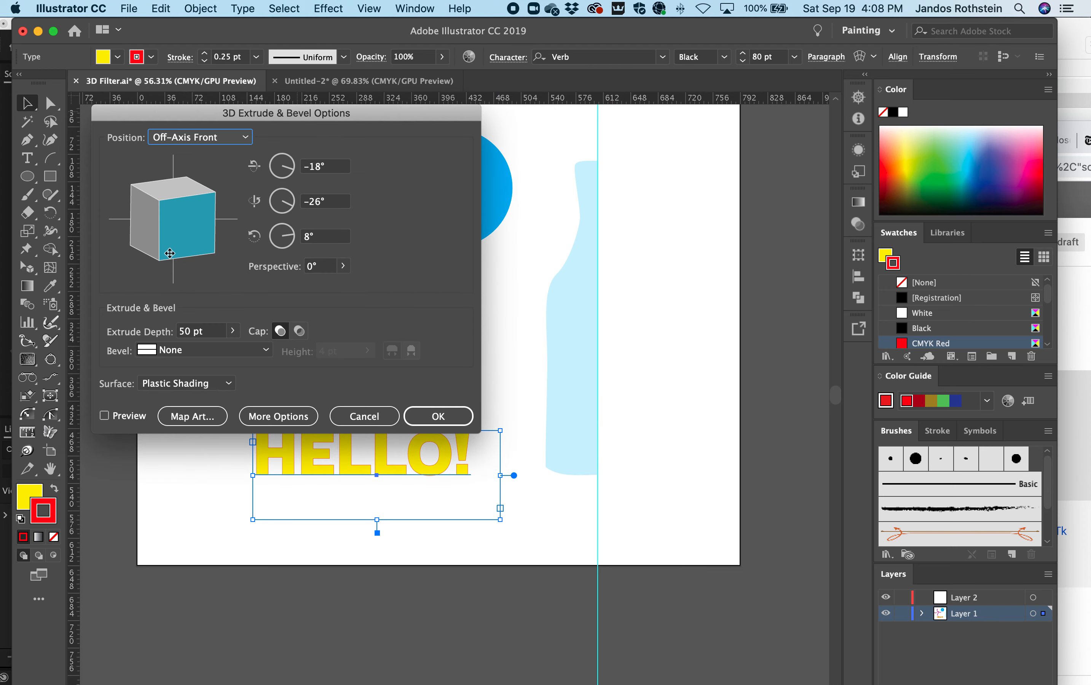
{"action": "left_click_drag", "start_coordinate": [204, 251], "coordinate": [193, 227]}
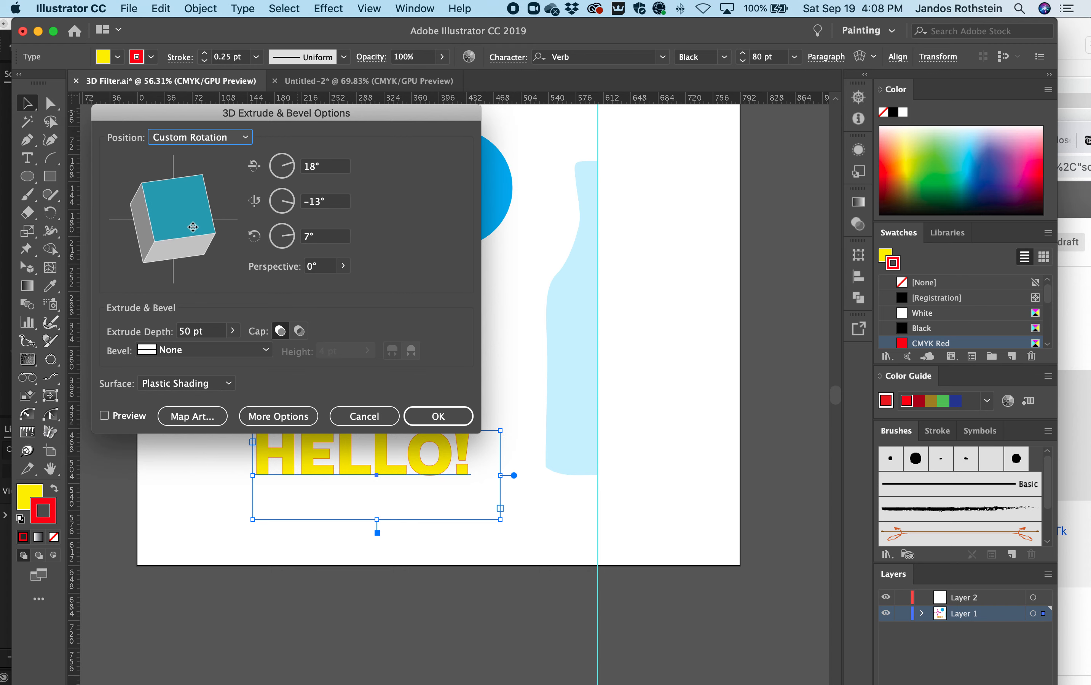
{"action": "left_click_drag", "start_coordinate": [203, 118], "coordinate": [551, 174]}
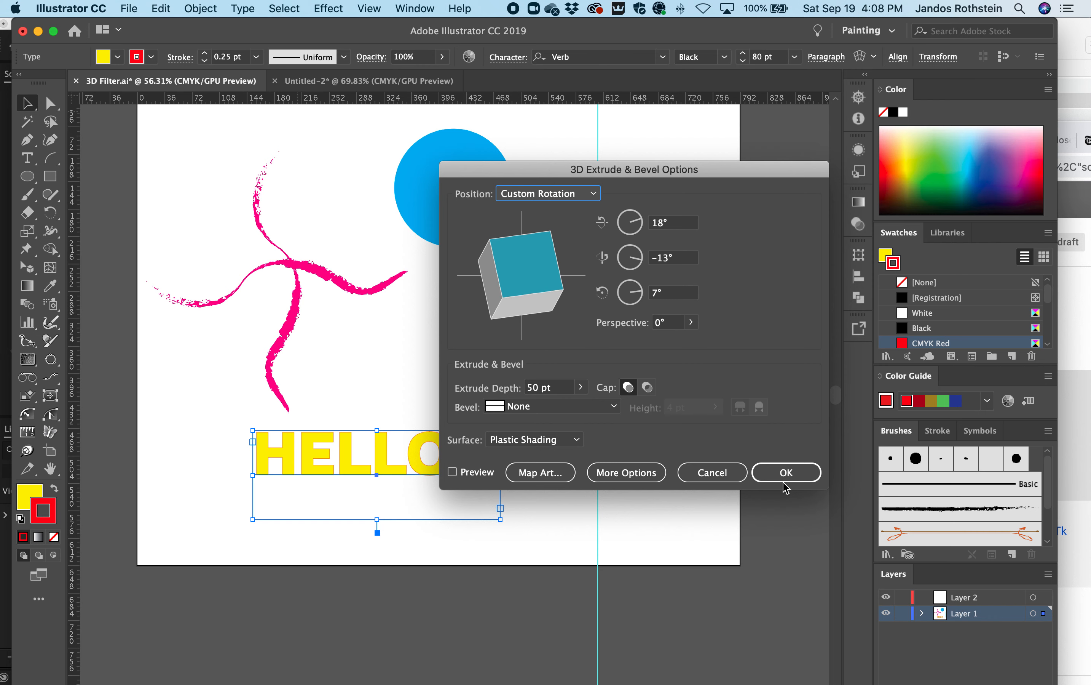
{"action": "left_click", "coordinate": [465, 473]}
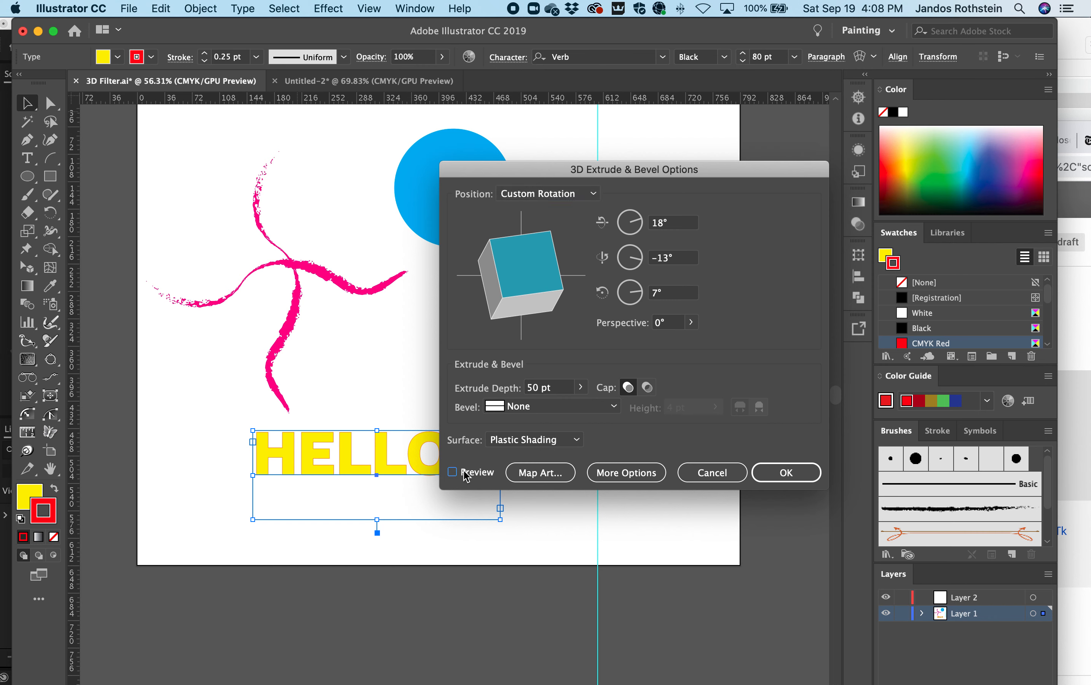
{"action": "left_click_drag", "start_coordinate": [580, 160], "coordinate": [676, 198]}
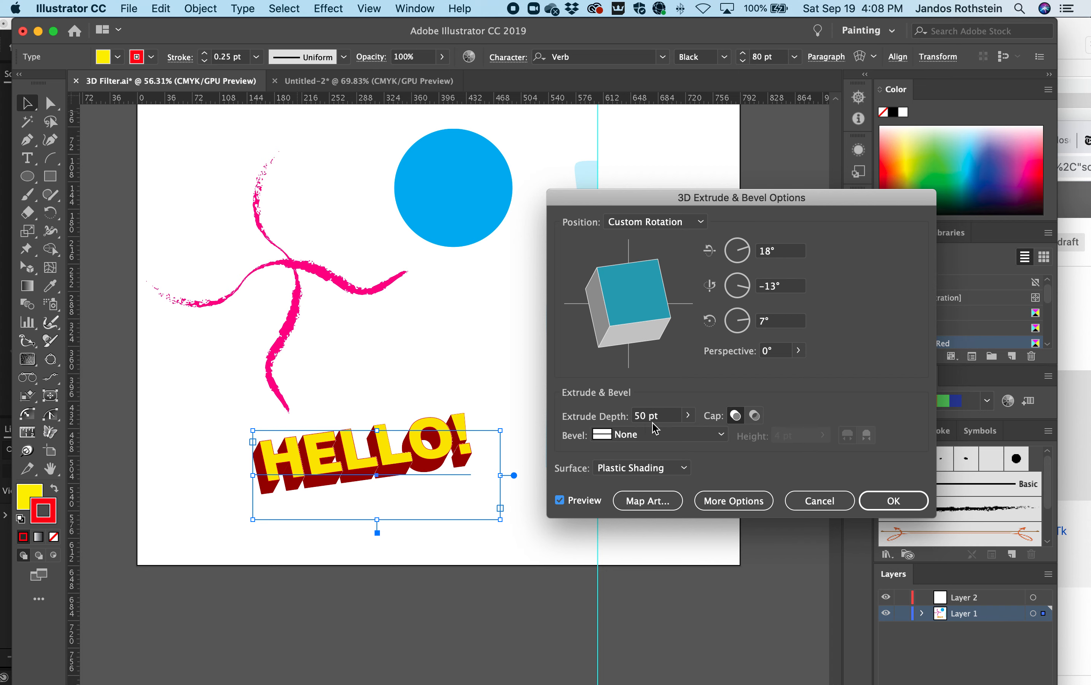
- Try extrude depths of 172 pt and 64 pt on the HELLO! text
{"action": "left_click", "coordinate": [688, 415]}
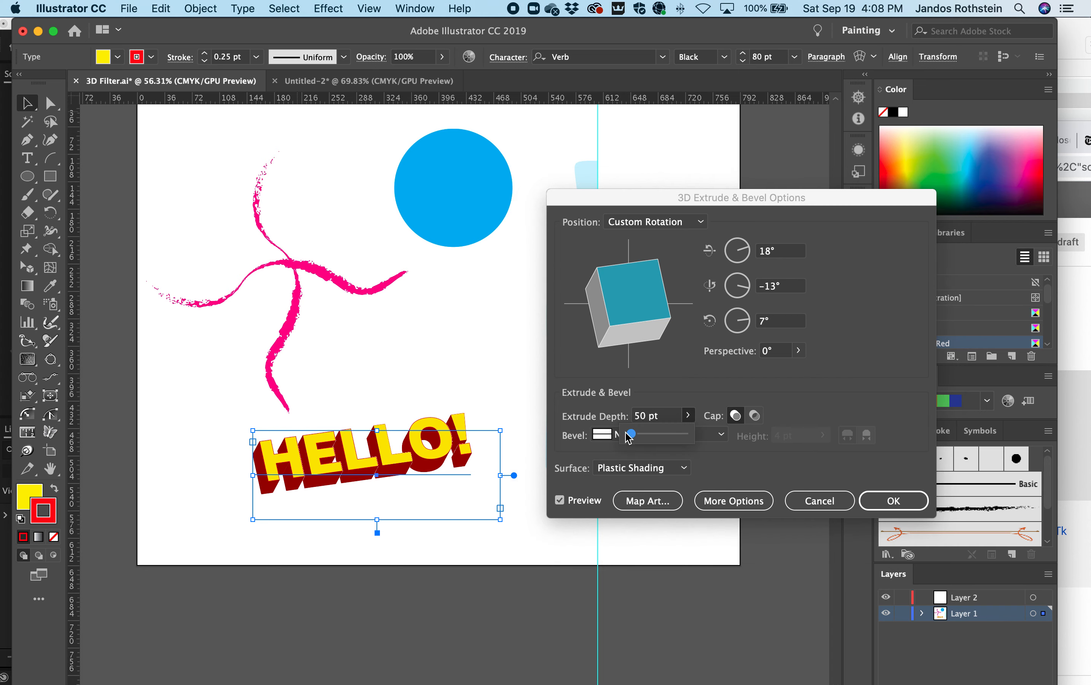
{"action": "left_click_drag", "start_coordinate": [632, 438], "coordinate": [635, 437]}
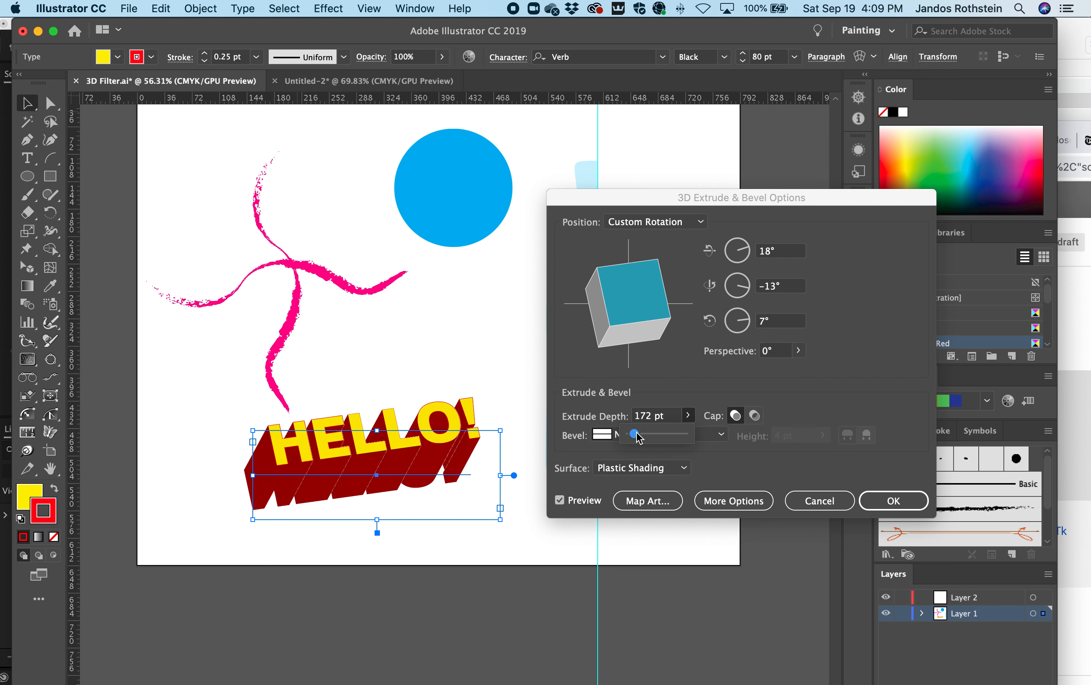
{"action": "left_click_drag", "start_coordinate": [636, 435], "coordinate": [631, 436]}
- Set the extrude depth to 10 pt, adjust the rotation to 9°, -13°, 6°, and apply the effect to the HELLO! text
{"action": "left_click", "coordinate": [648, 419]}
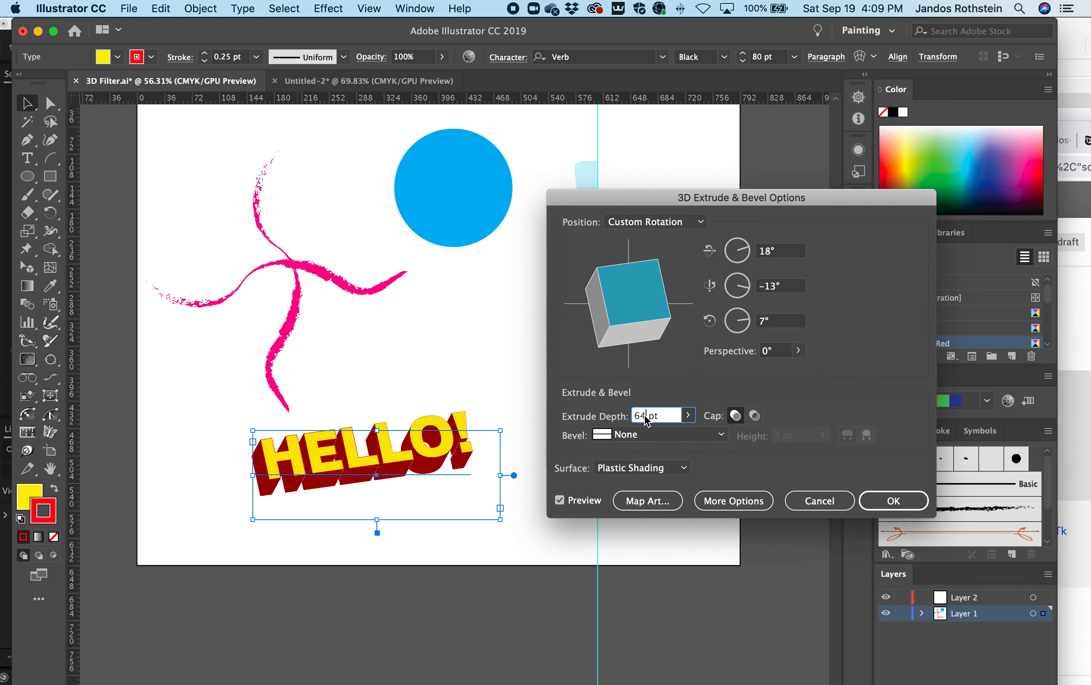
{"action": "double_click", "coordinate": [634, 416]}
{"action": "type", "text": "10"}
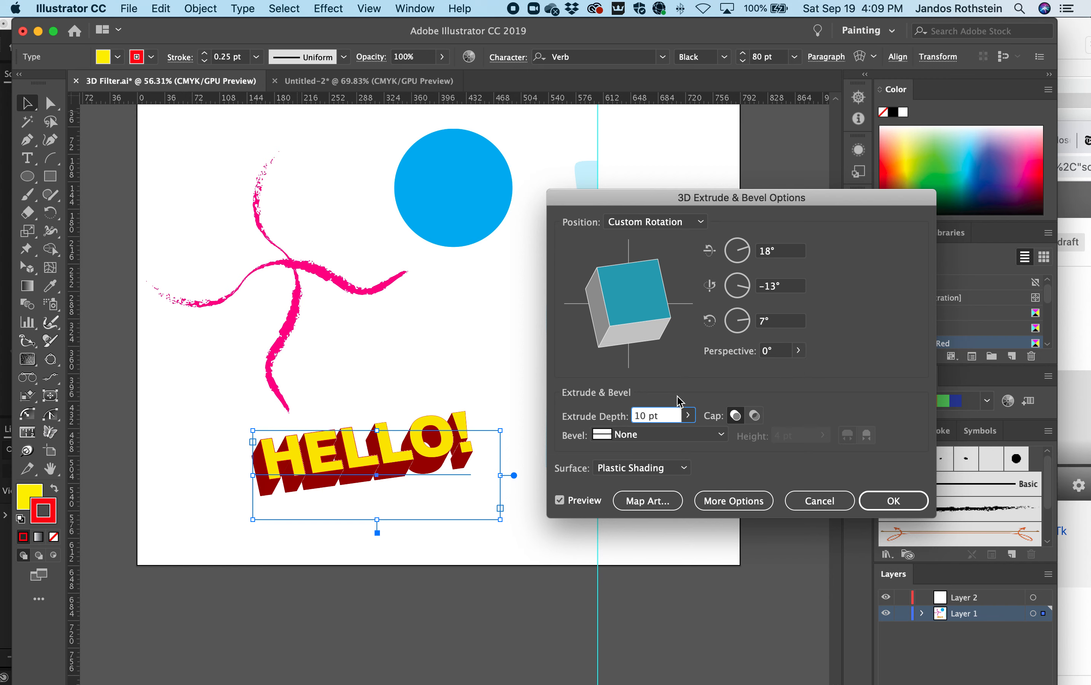
{"action": "left_click_drag", "start_coordinate": [637, 317], "coordinate": [641, 319]}
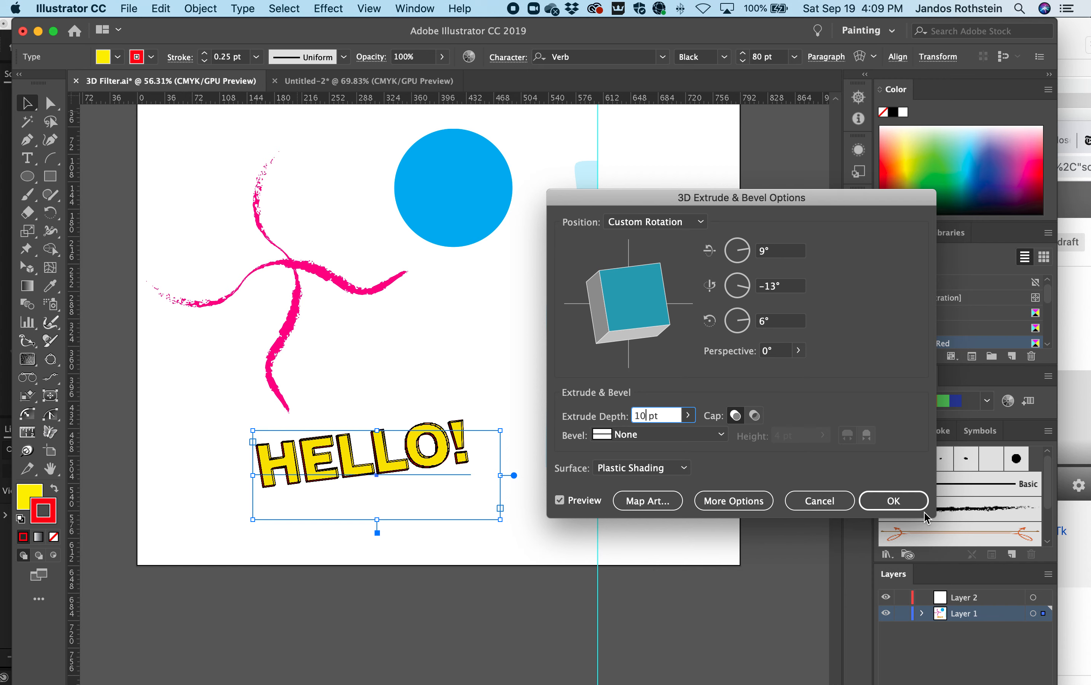
{"action": "left_click", "coordinate": [890, 504]}
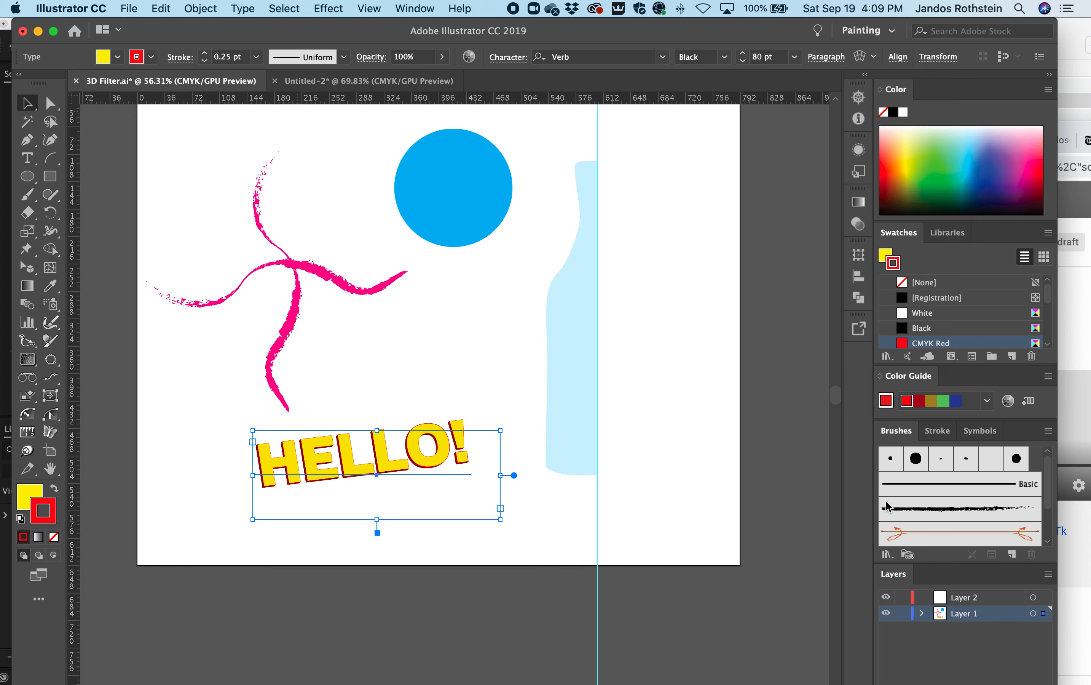
- Select the light-blue half-bottle shape and start a 3D Revolve effect on it
{"action": "left_click", "coordinate": [370, 6]}
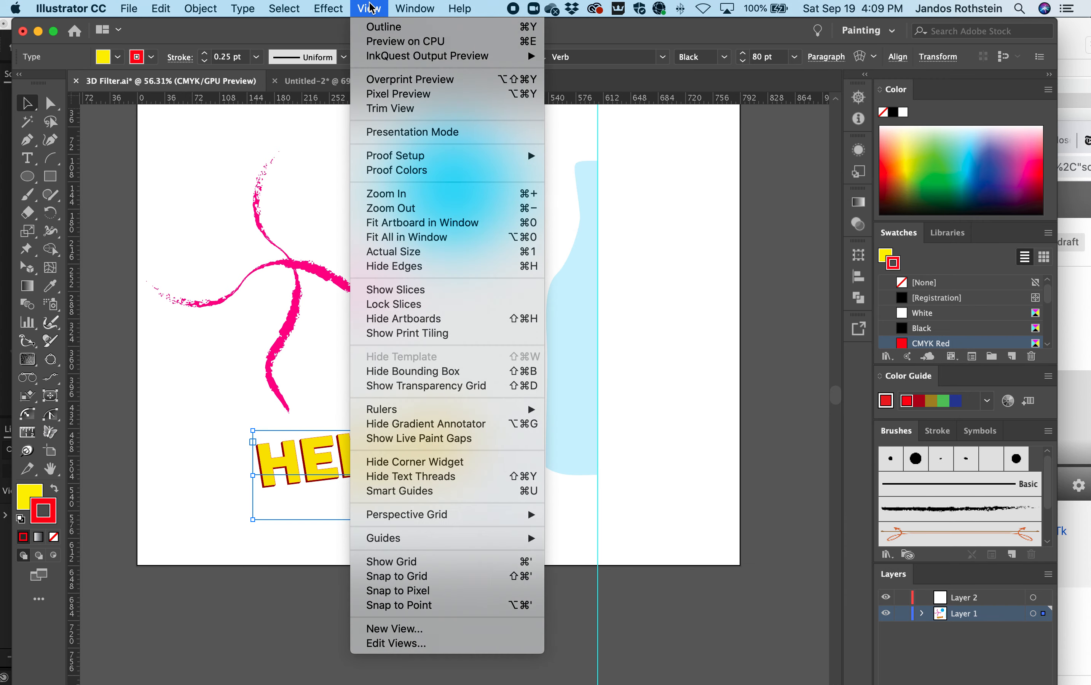
{"action": "left_click", "coordinate": [370, 6]}
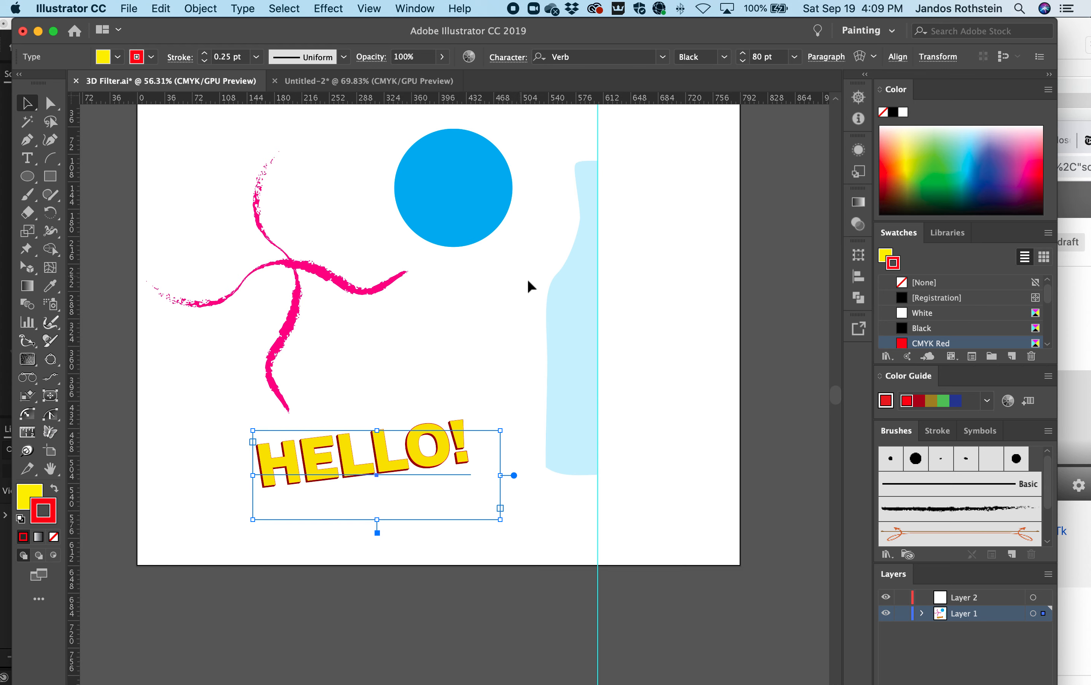
{"action": "left_click", "coordinate": [574, 304]}
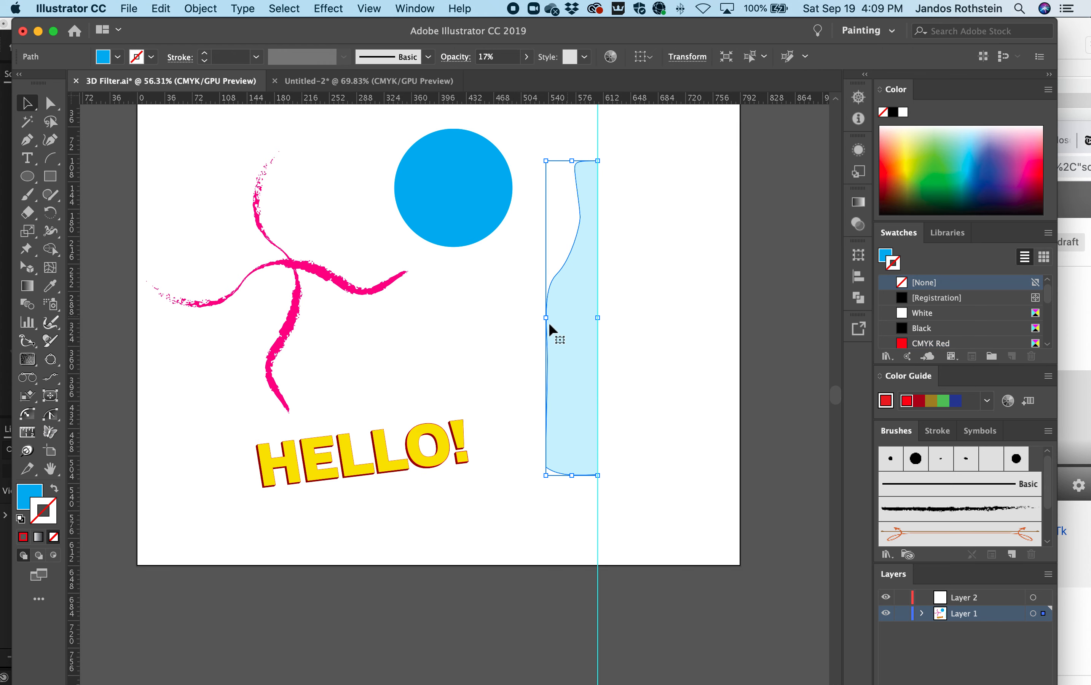
{"action": "left_click", "coordinate": [369, 7]}
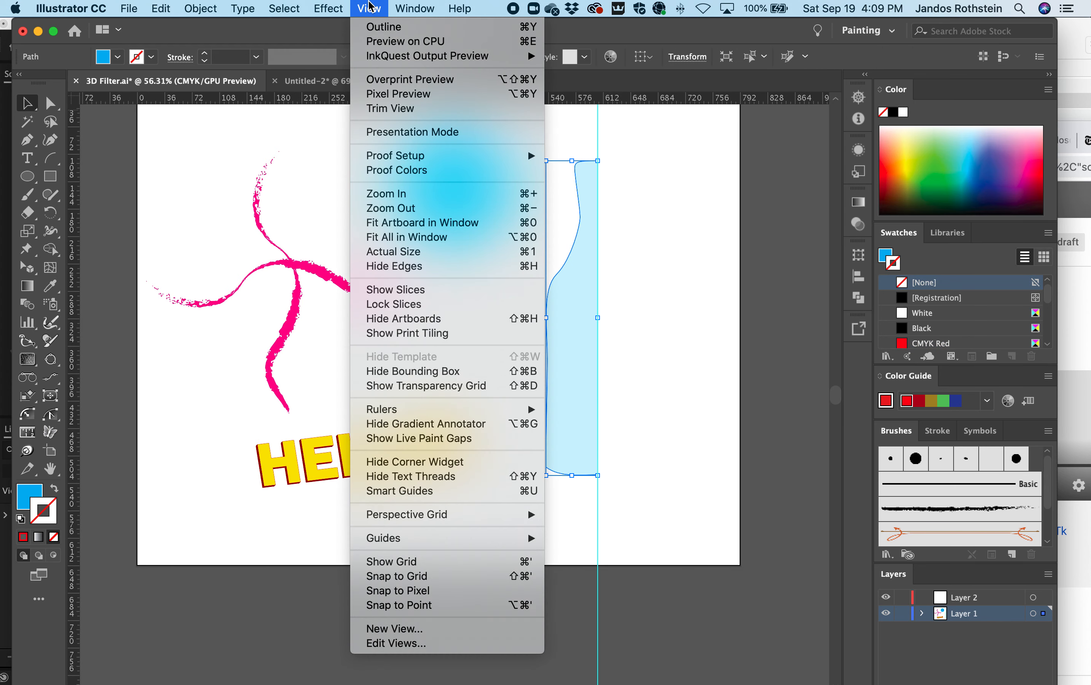
{"action": "mouse_move", "coordinate": [318, 9]}
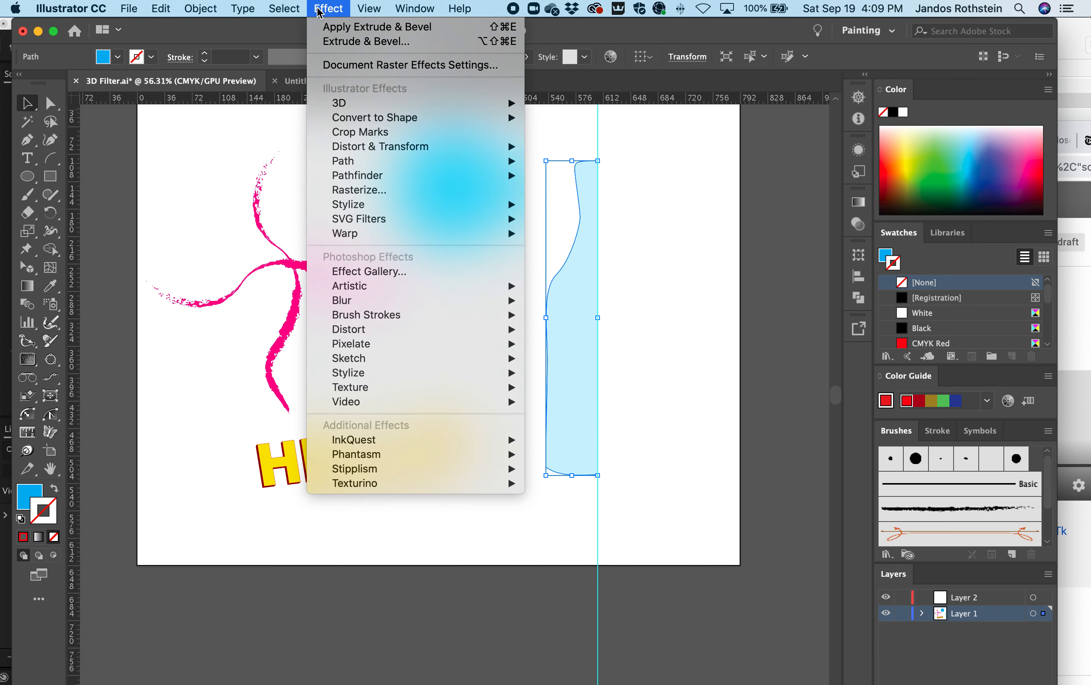
{"action": "left_click", "coordinate": [318, 8]}
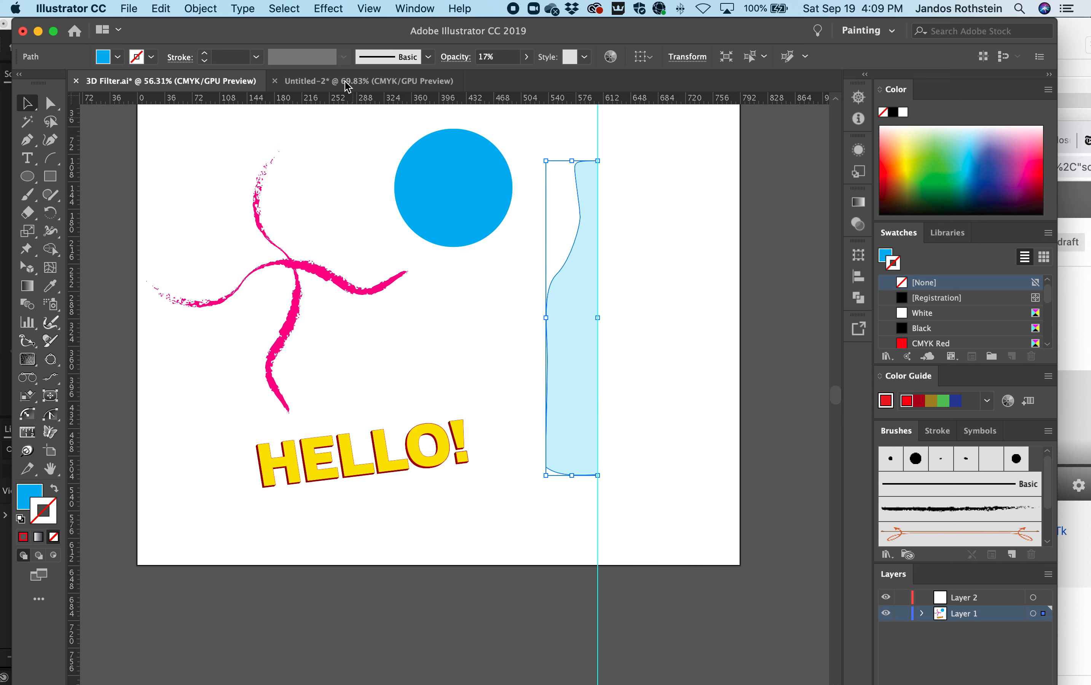
{"action": "left_click", "coordinate": [333, 8]}
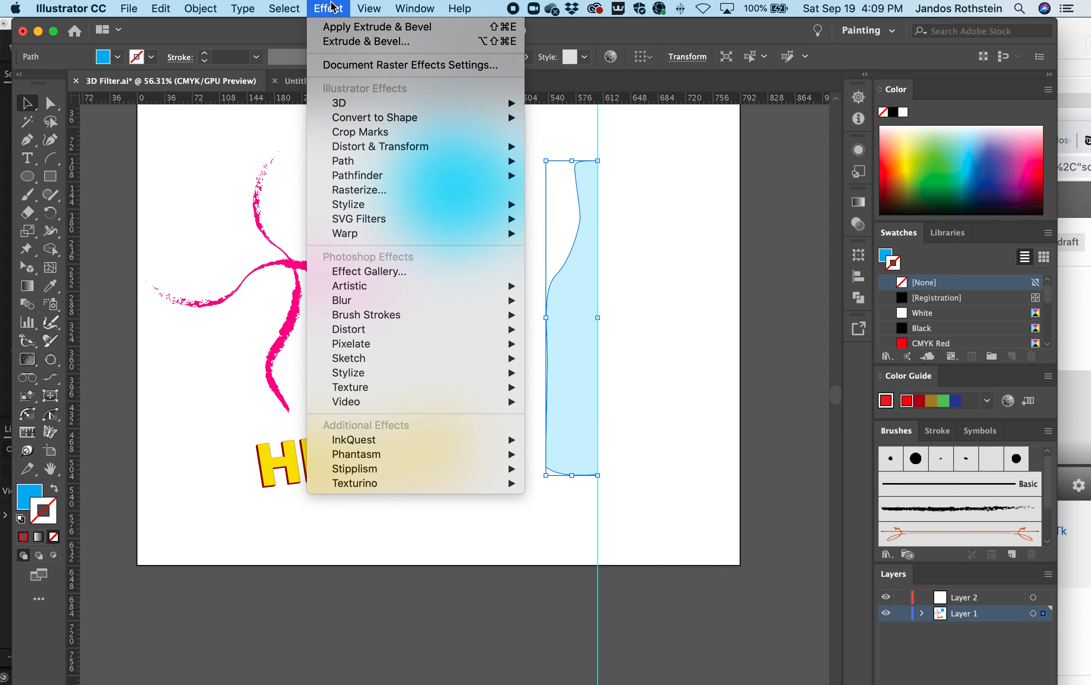
{"action": "mouse_move", "coordinate": [374, 106]}
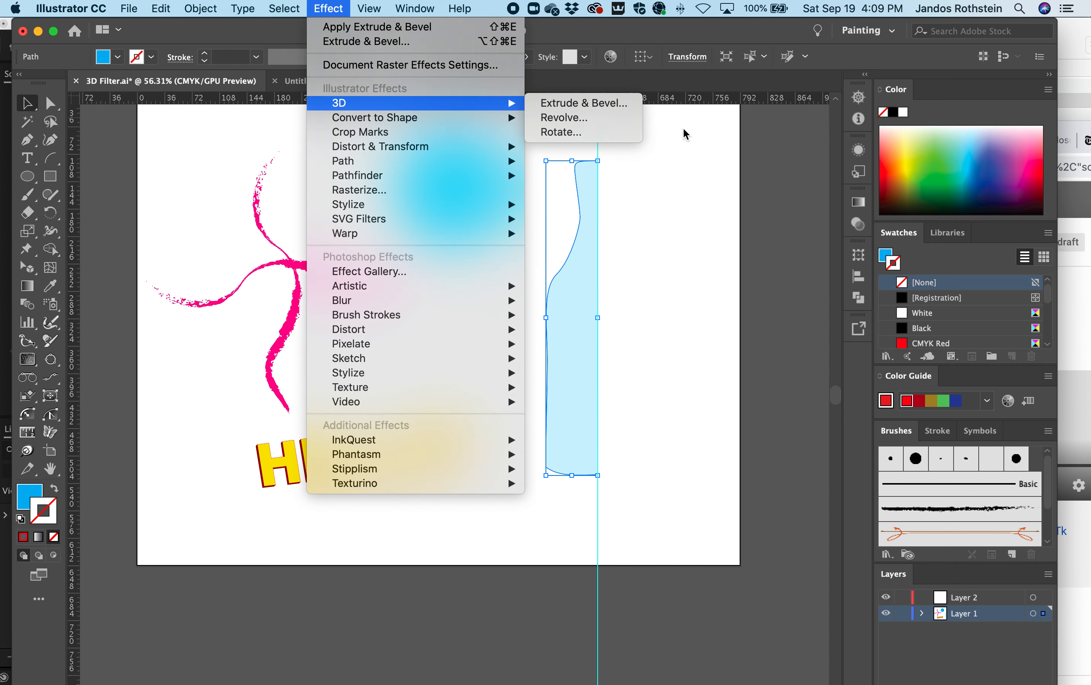
{"action": "left_click", "coordinate": [599, 121]}
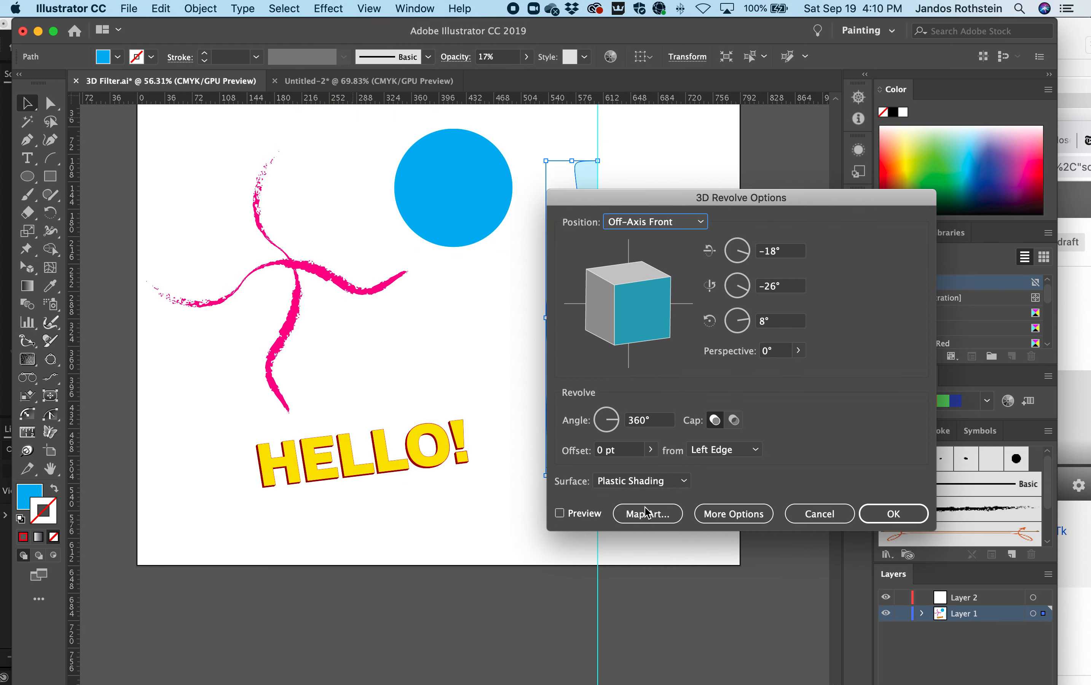
- Turn the revolve to a custom rotation of -2°, -25°, 1° and check the surface shading options
{"action": "left_click_drag", "start_coordinate": [652, 203], "coordinate": [762, 143]}
{"action": "left_click_drag", "start_coordinate": [746, 263], "coordinate": [744, 254]}
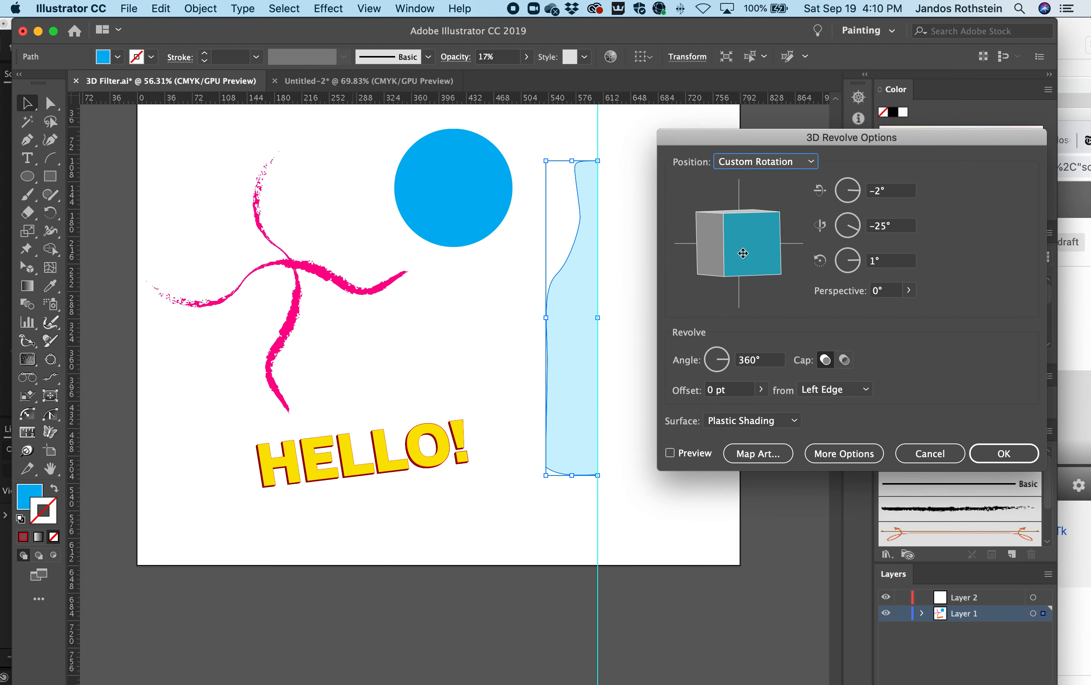
{"action": "left_click", "coordinate": [736, 421]}
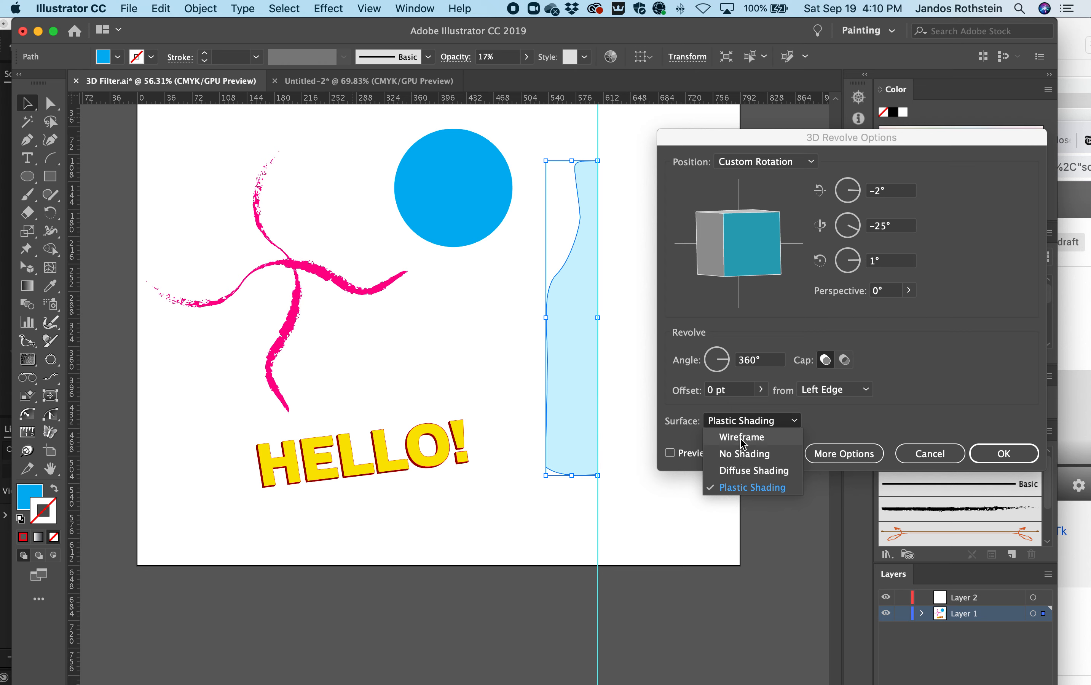
{"action": "left_click", "coordinate": [886, 402]}
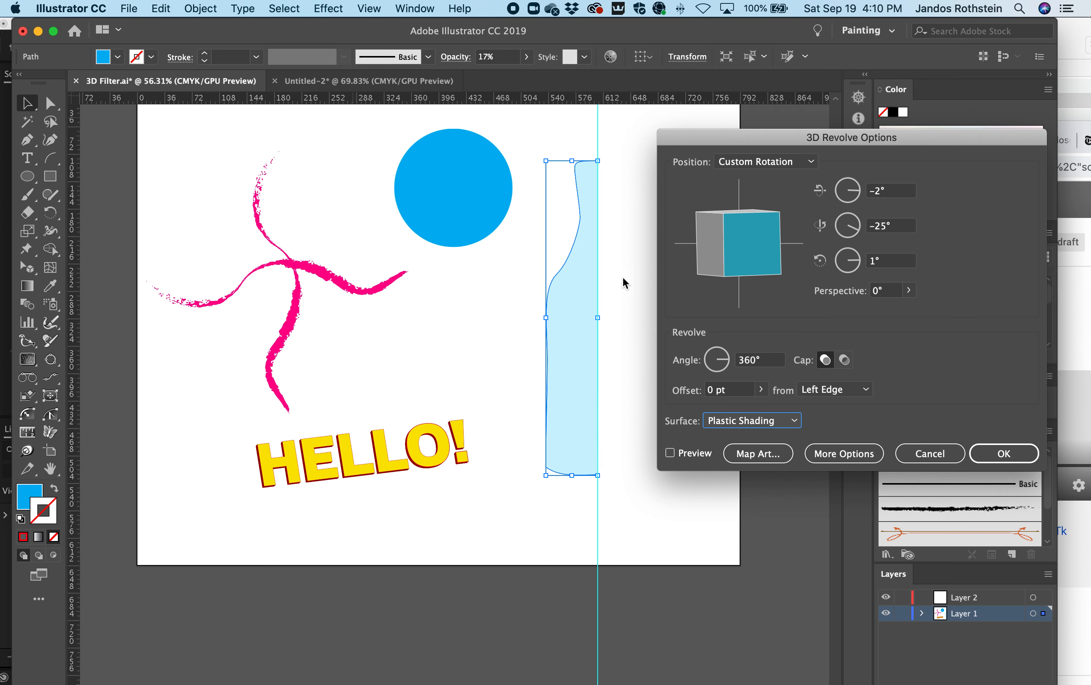
- Set the revolve's Y and Z rotations to 0° and turn on the preview
{"action": "left_click", "coordinate": [888, 192]}
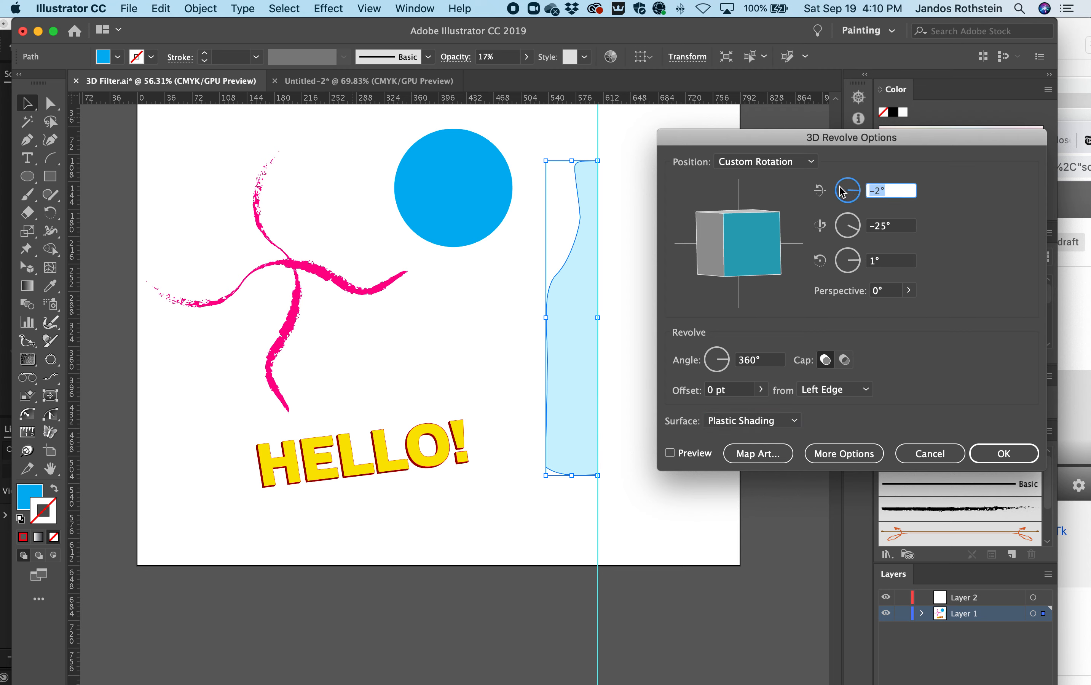
{"action": "type", "text": "0"}
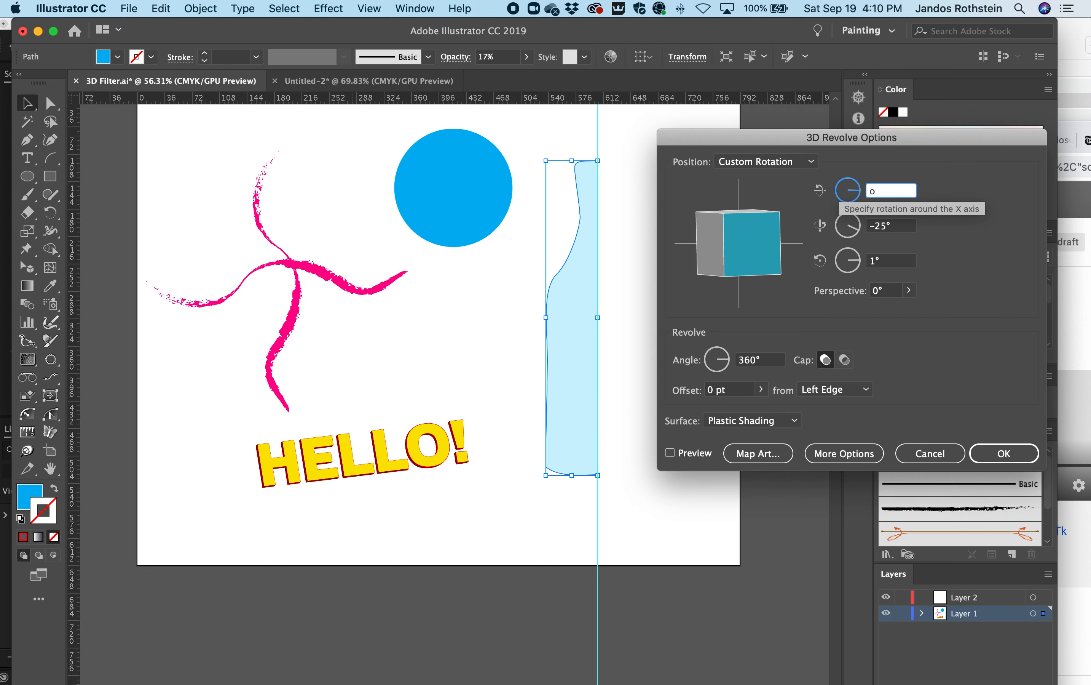
{"action": "left_click", "coordinate": [877, 231]}
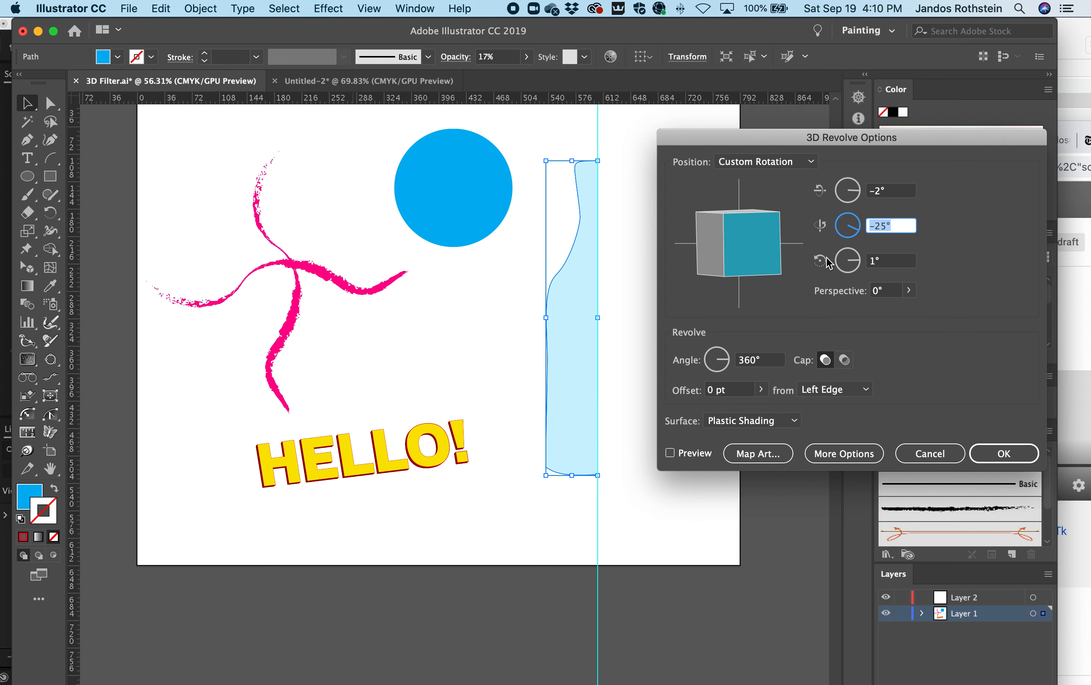
{"action": "type", "text": "0"}
{"action": "left_click", "coordinate": [890, 262]}
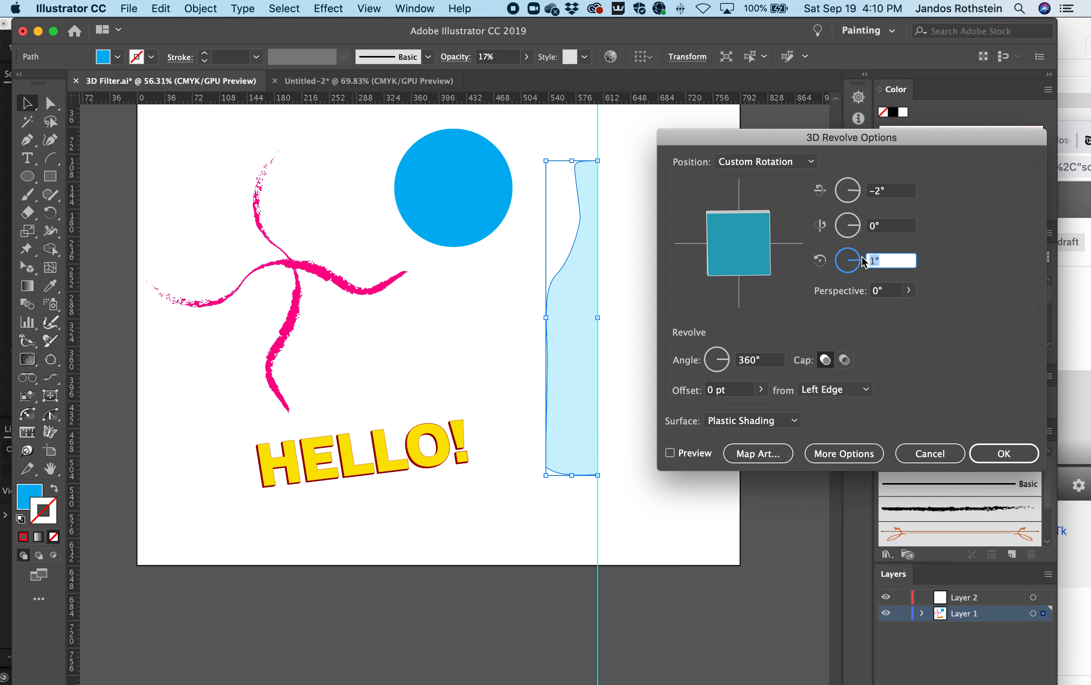
{"action": "type", "text": "0"}
{"action": "left_click", "coordinate": [691, 454]}
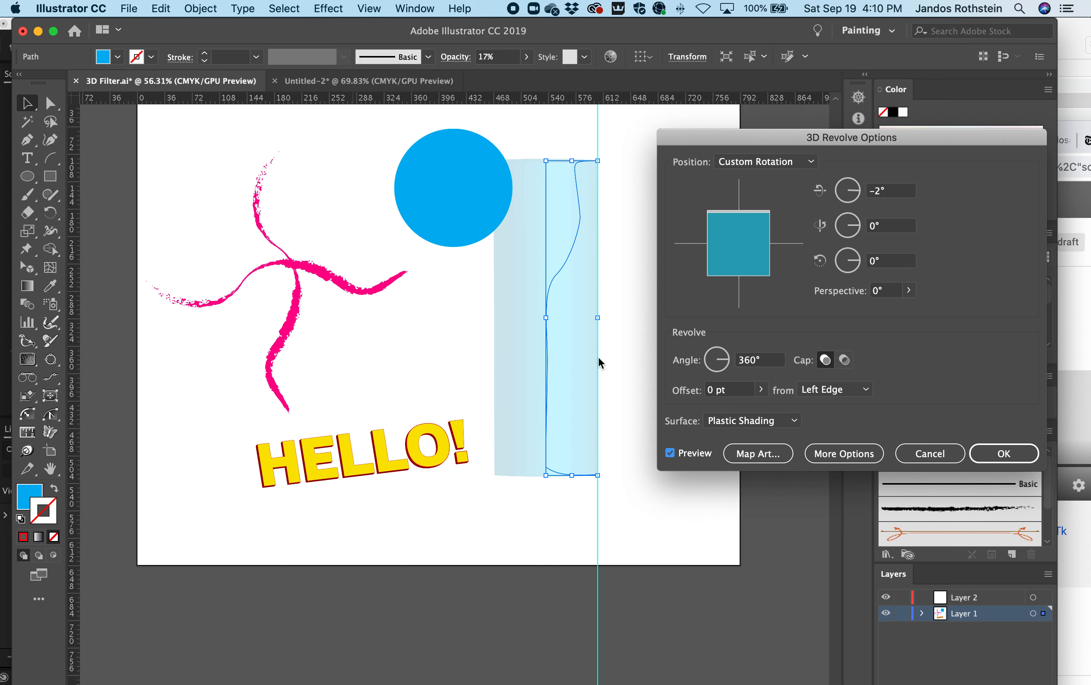
- Revolve the half-bottle from its Right Edge and move the options dialog clear of the bottle
{"action": "left_click", "coordinate": [835, 390]}
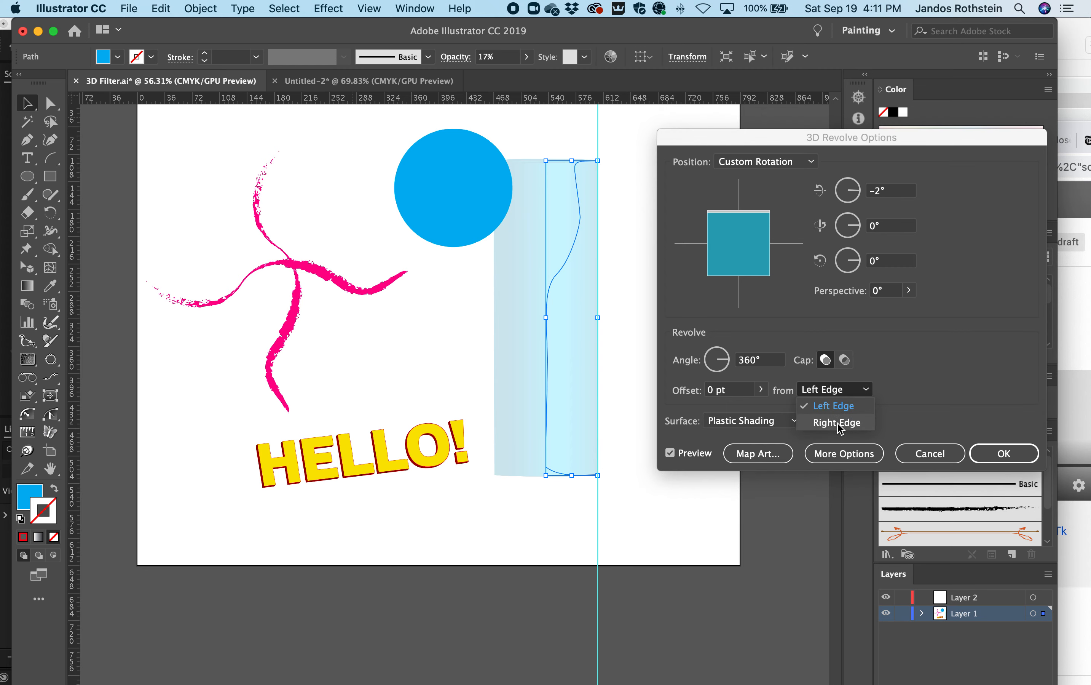
{"action": "left_click", "coordinate": [838, 423]}
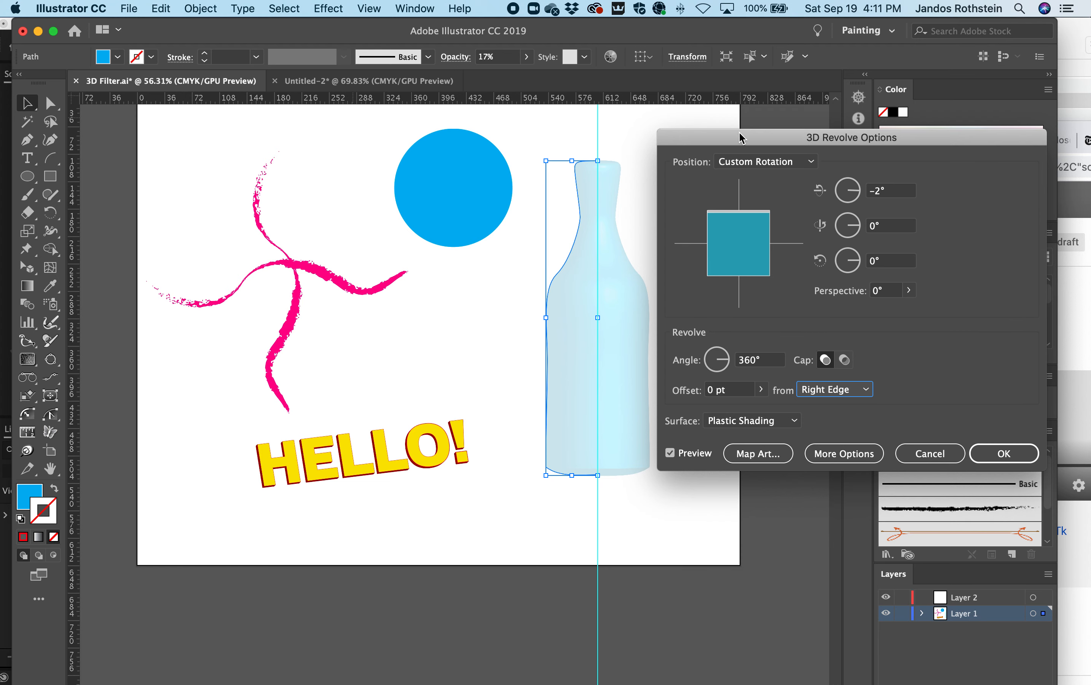
{"action": "left_click_drag", "start_coordinate": [744, 142], "coordinate": [788, 146]}
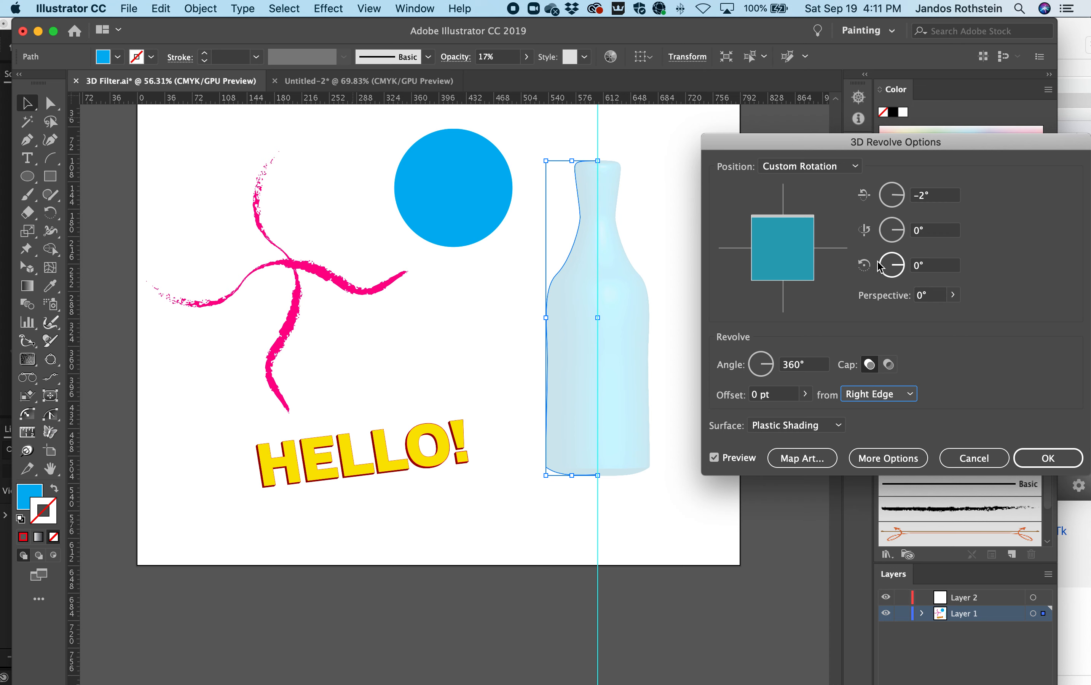
- Tilt the revolved bottle to a rotation of 32°, 12°, -16° and apply the effect
{"action": "left_click", "coordinate": [896, 275]}
{"action": "left_click_drag", "start_coordinate": [899, 278], "coordinate": [903, 272]}
{"action": "left_click_drag", "start_coordinate": [797, 260], "coordinate": [791, 253]}
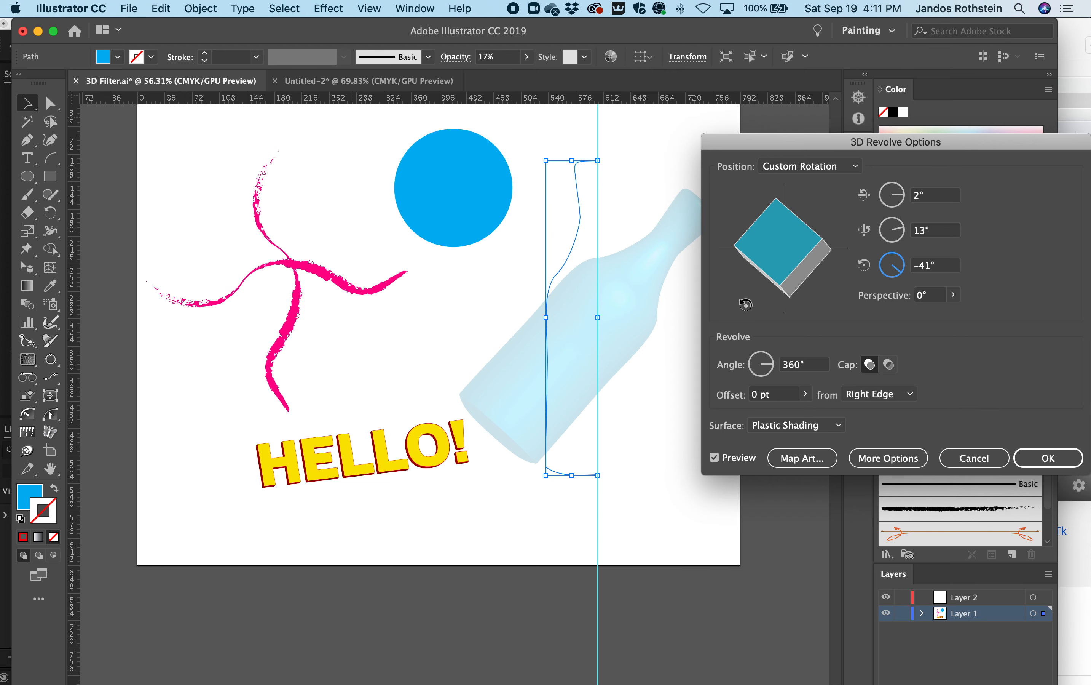
{"action": "left_click_drag", "start_coordinate": [783, 268], "coordinate": [792, 287]}
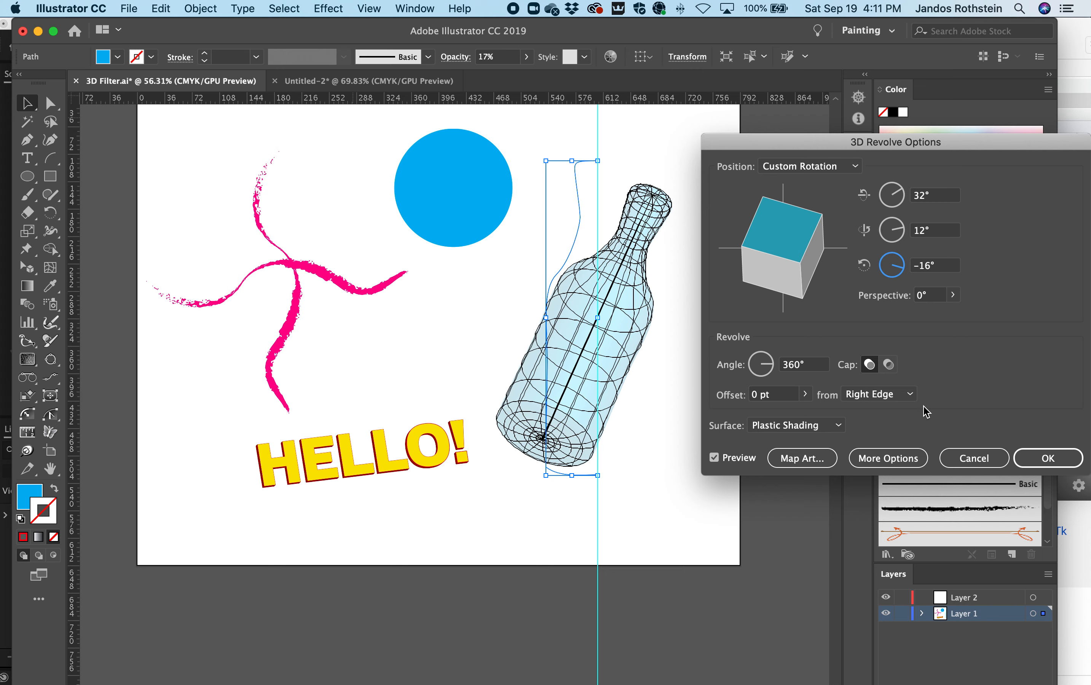
{"action": "left_click", "coordinate": [1051, 457]}
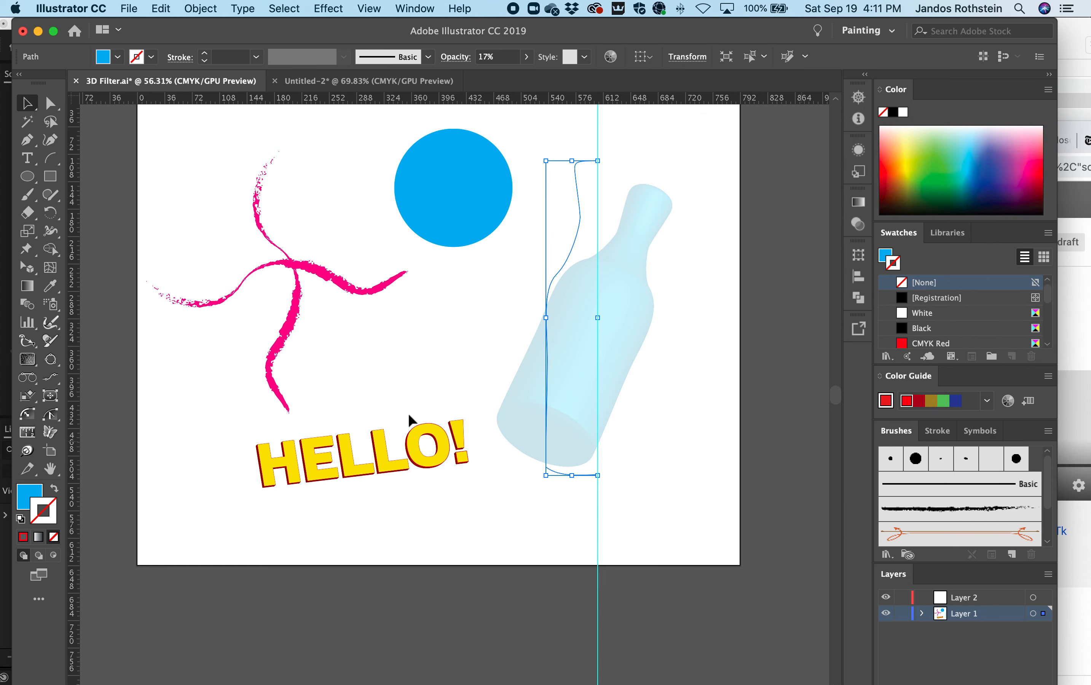
- Move the blue circle slightly to the left and down
{"action": "left_click", "coordinate": [447, 196]}
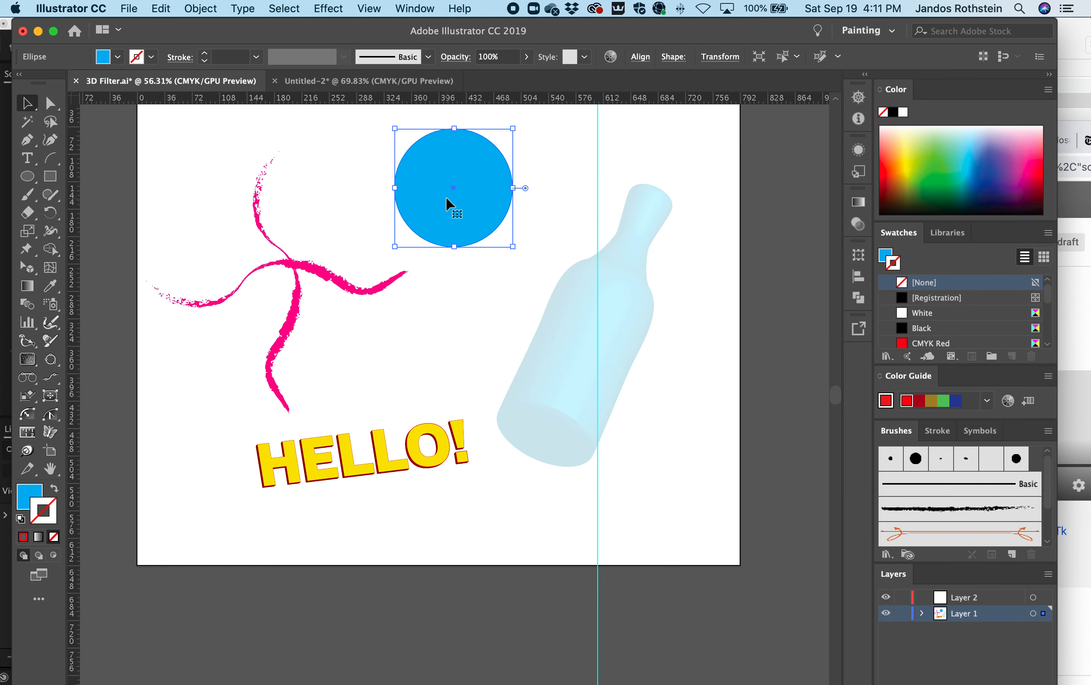
{"action": "left_click_drag", "start_coordinate": [450, 199], "coordinate": [431, 204]}
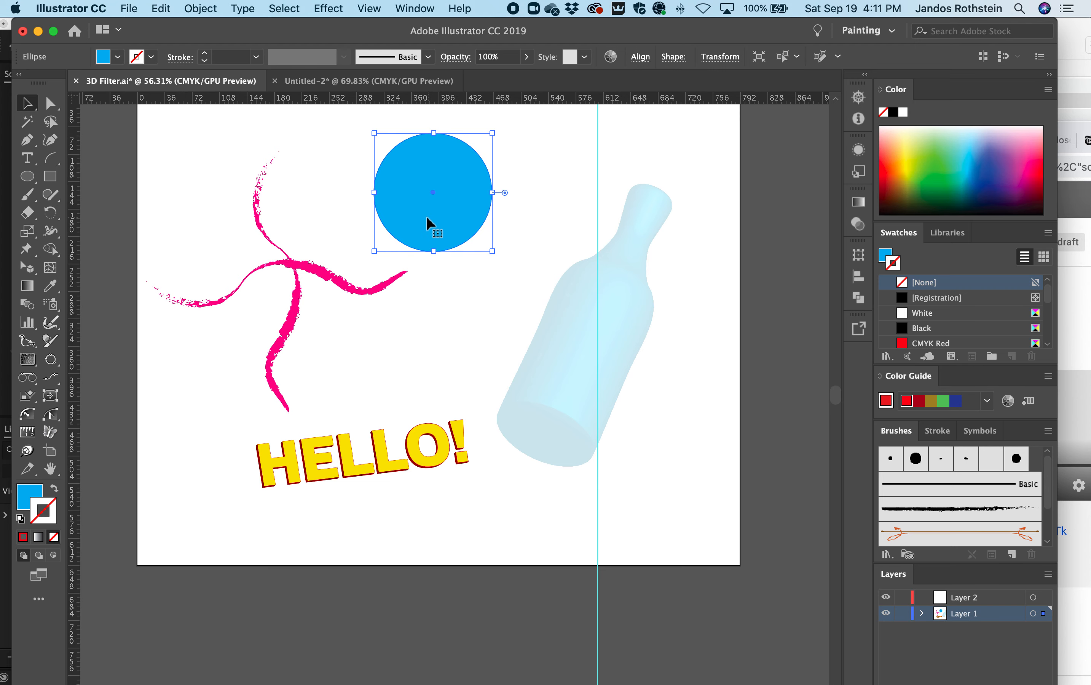
- Try reapplying the last Revolve effect to the blue circle, and undo it
{"action": "left_click", "coordinate": [335, 7]}
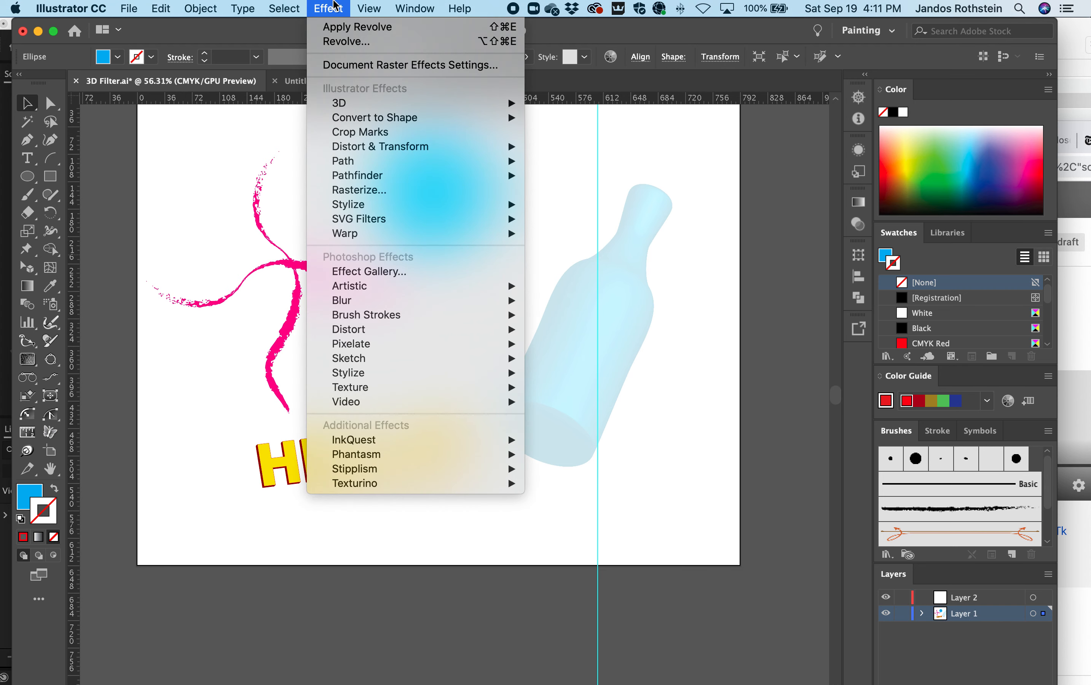
{"action": "mouse_move", "coordinate": [364, 109]}
{"action": "left_click", "coordinate": [383, 29]}
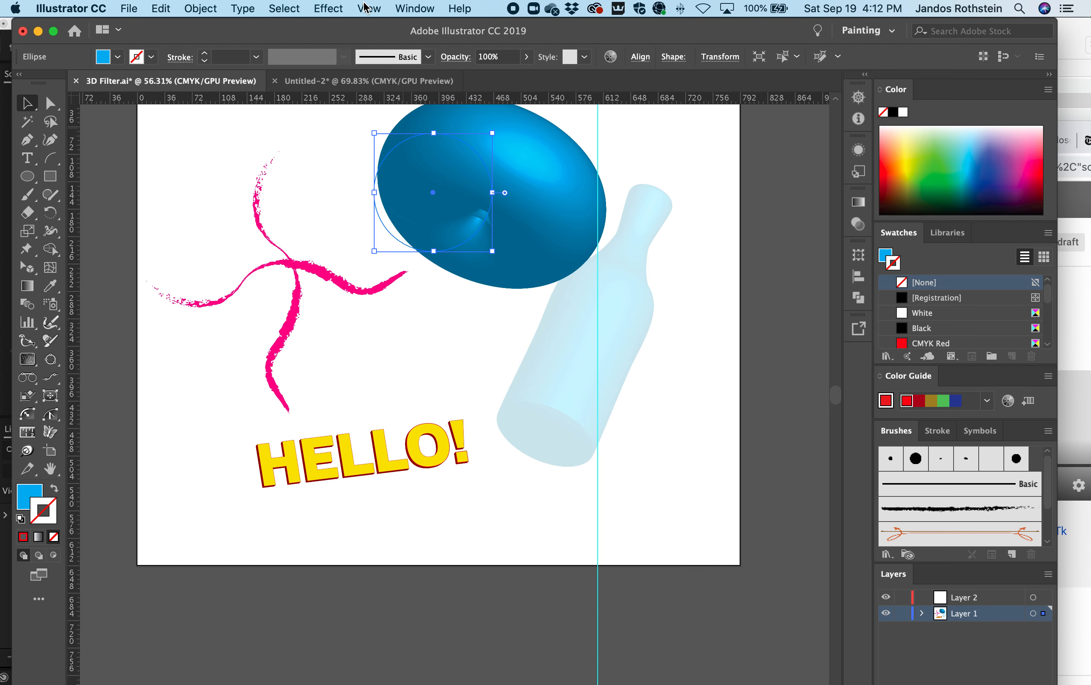
{"action": "key", "text": "super+z"}
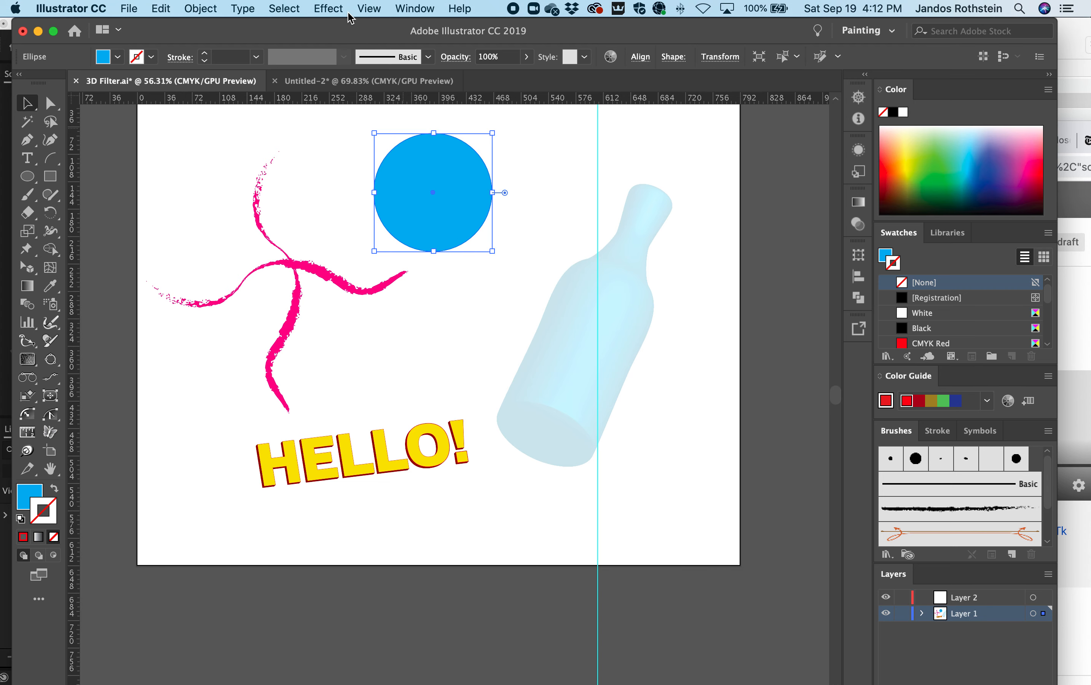
- Start a 3D Revolve effect on the blue circle, move the options dialog closer to the circle, and check the edge choices
{"action": "left_click", "coordinate": [368, 4]}
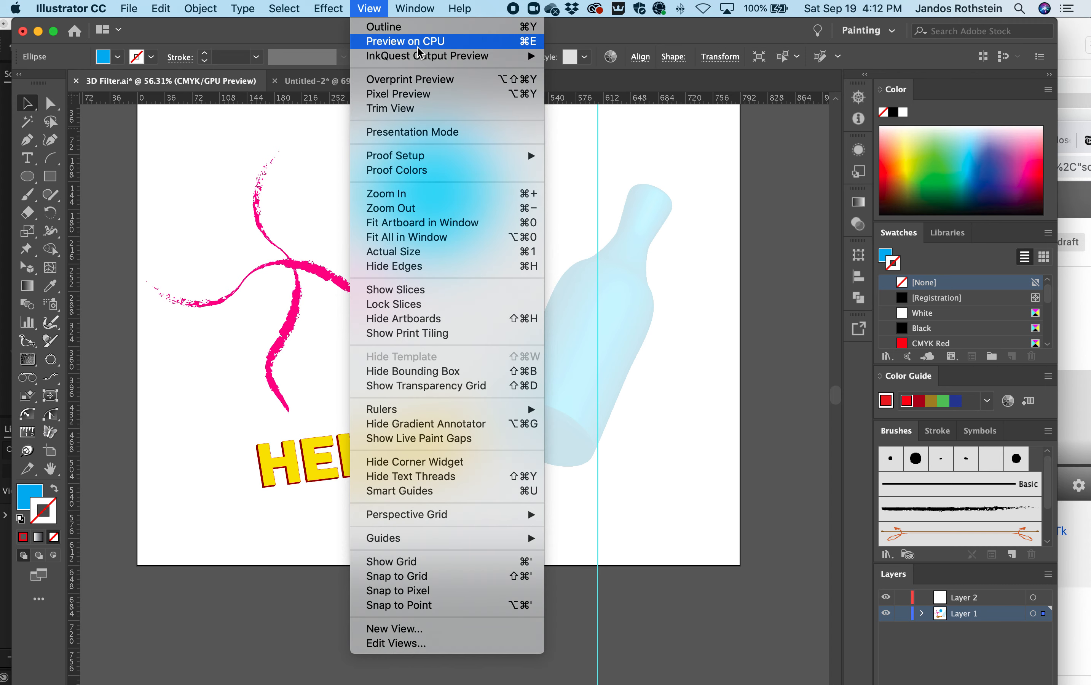
{"action": "mouse_move", "coordinate": [328, 8]}
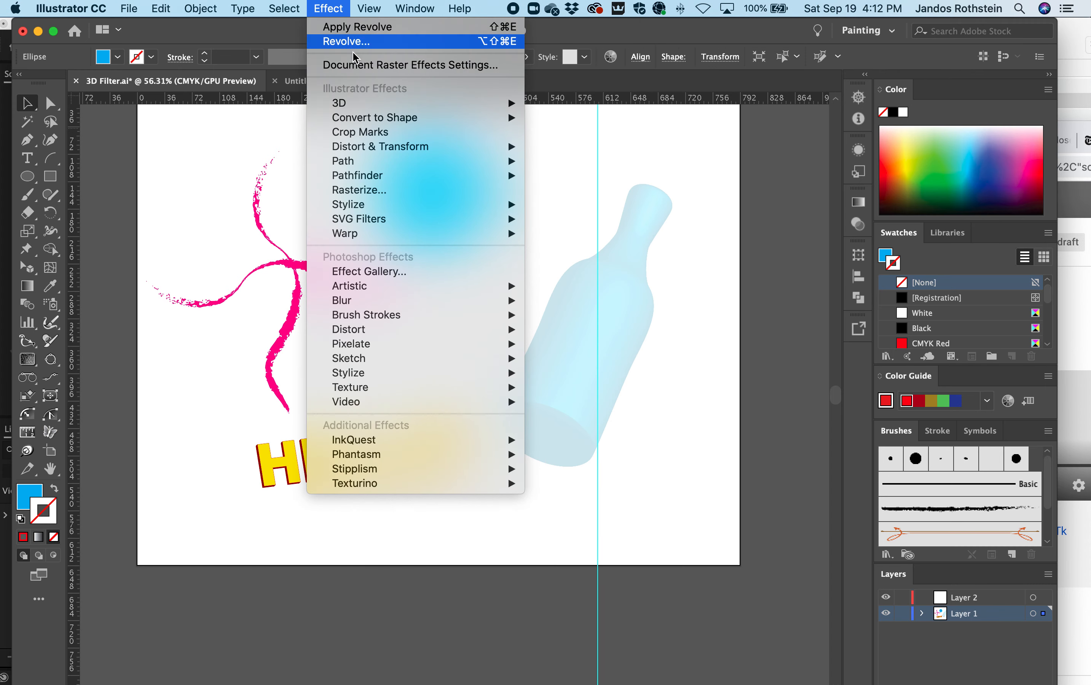
{"action": "mouse_move", "coordinate": [356, 108]}
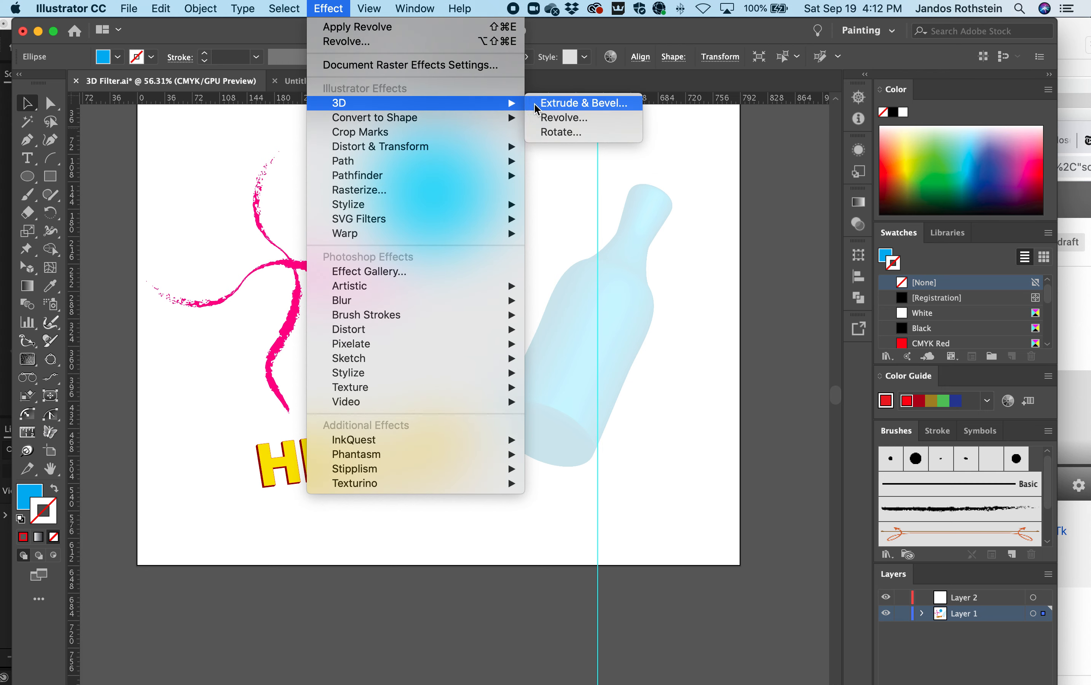
{"action": "left_click", "coordinate": [550, 123]}
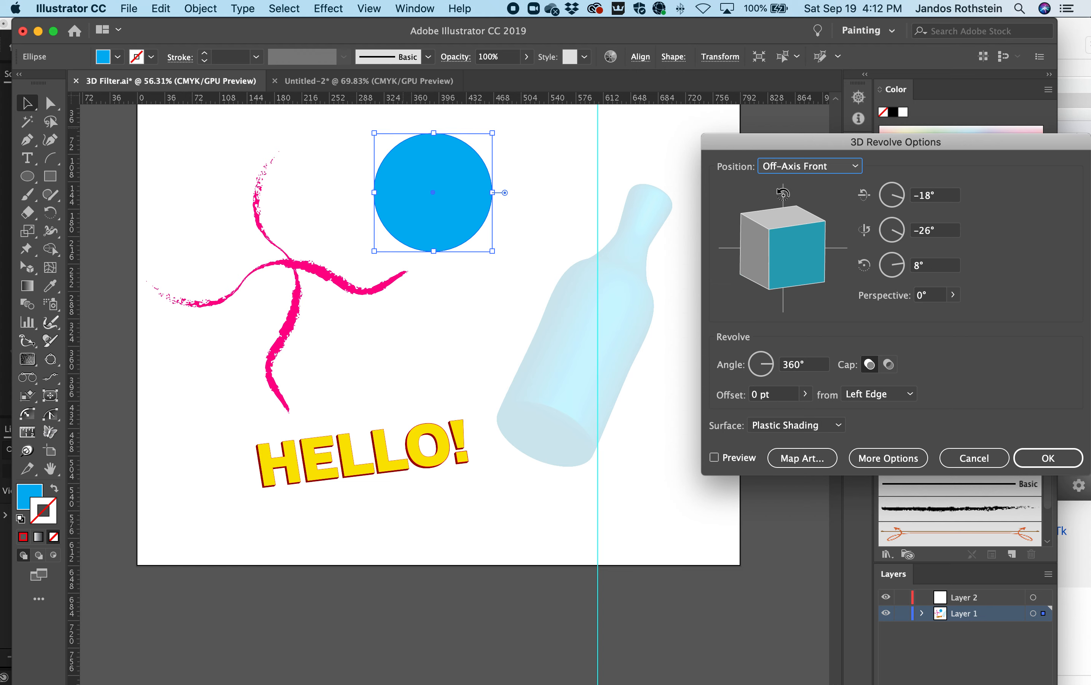
{"action": "left_click_drag", "start_coordinate": [802, 147], "coordinate": [710, 117]}
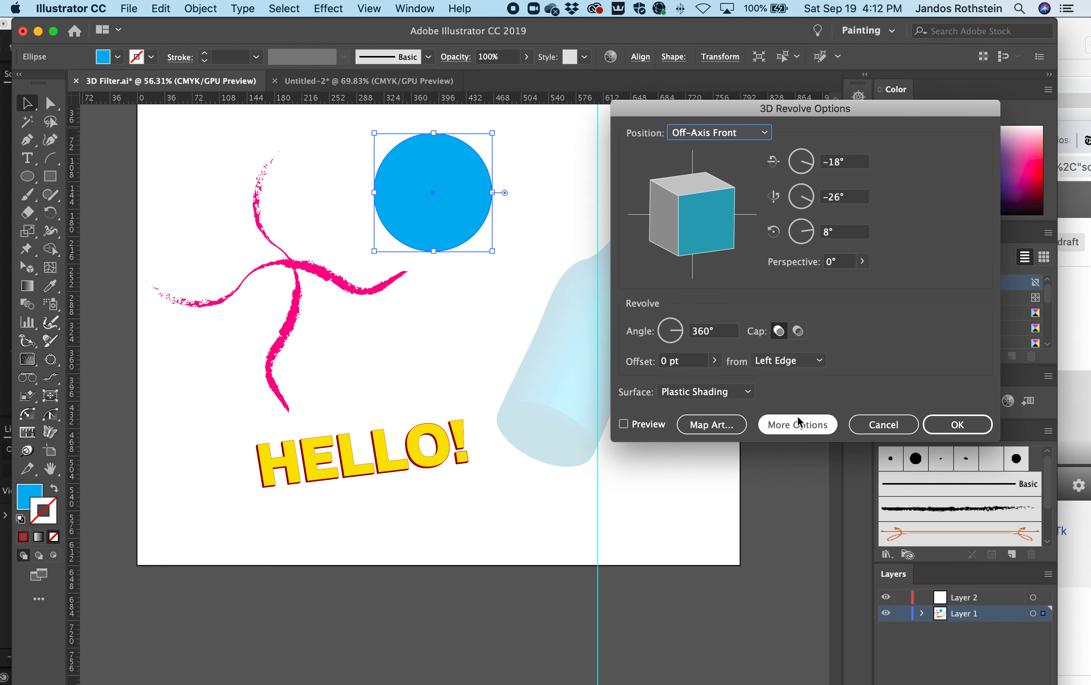
{"action": "left_click", "coordinate": [783, 362]}
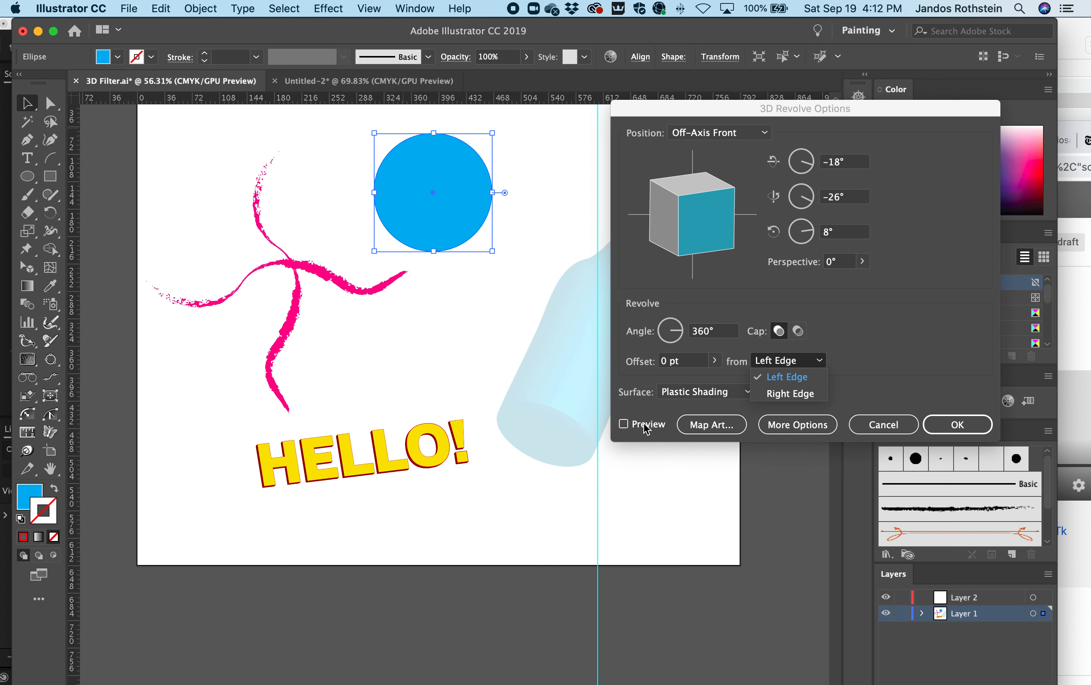
- Set all three rotation angles of the blue circle's revolve to 0°
{"action": "left_click", "coordinate": [860, 162]}
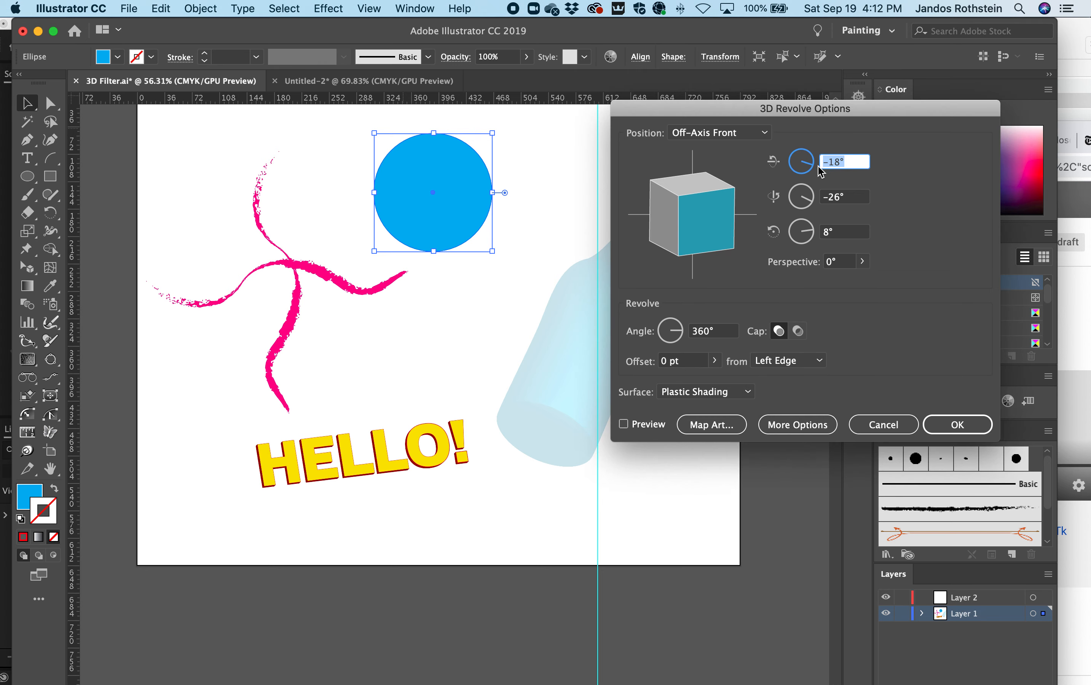
{"action": "type", "text": "0"}
{"action": "key", "text": "Tab"}
{"action": "type", "text": "0"}
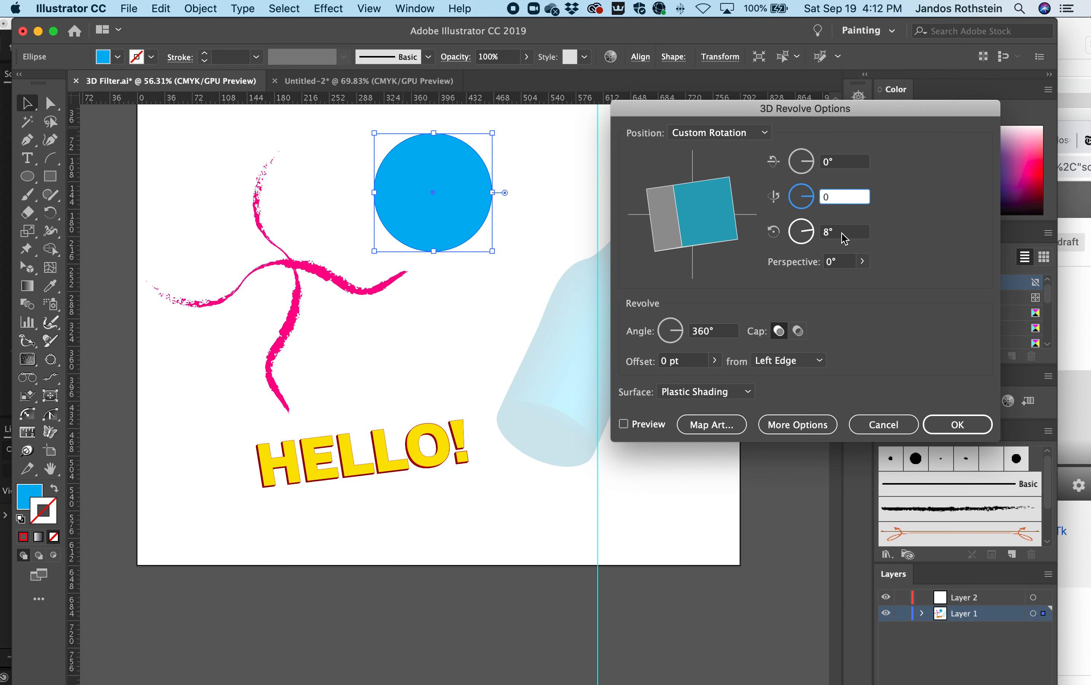
{"action": "key", "text": "Tab"}
{"action": "type", "text": "0"}
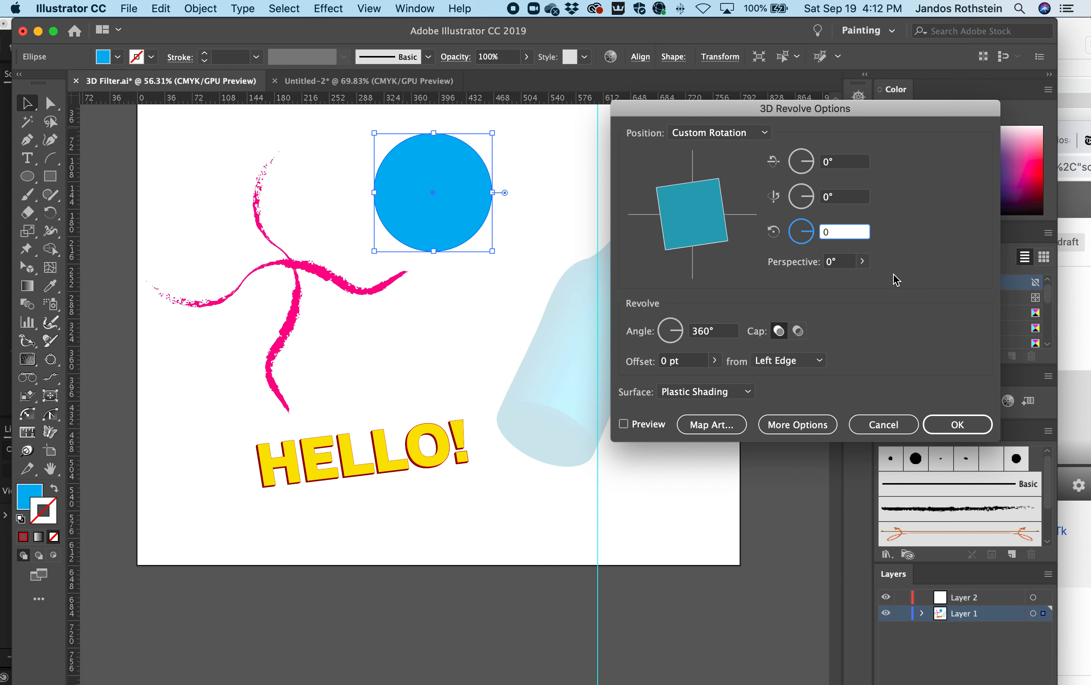
{"action": "key", "text": "Tab"}
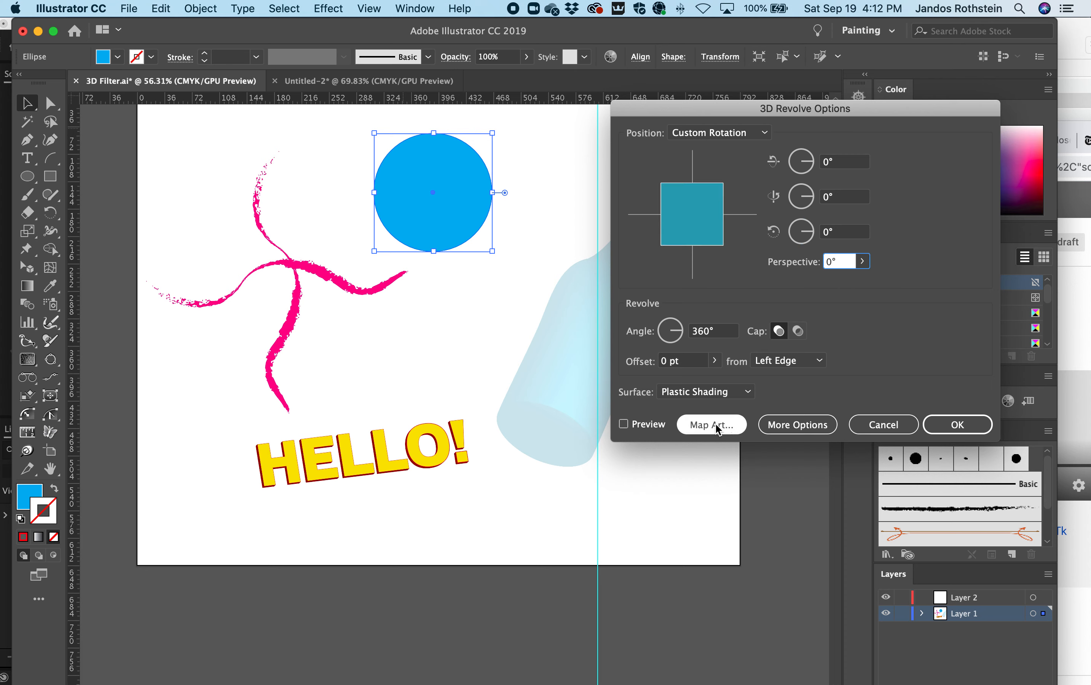
- Preview the circle's revolve from the Left Edge and the Right Edge, and cancel the effect
{"action": "left_click", "coordinate": [636, 429]}
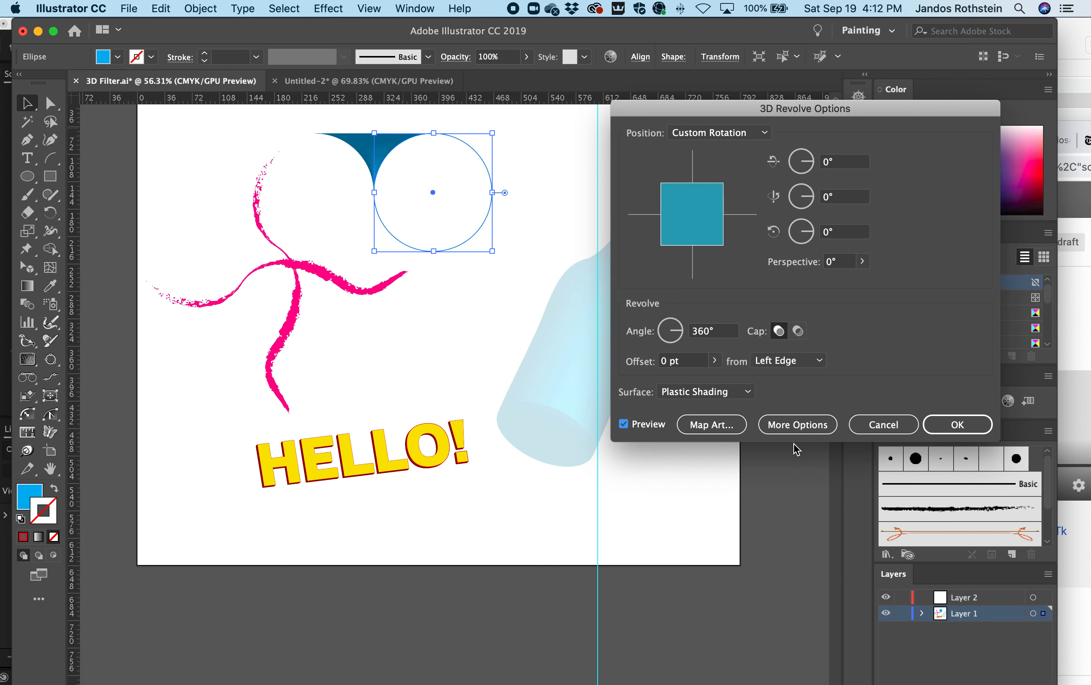
{"action": "left_click", "coordinate": [790, 361]}
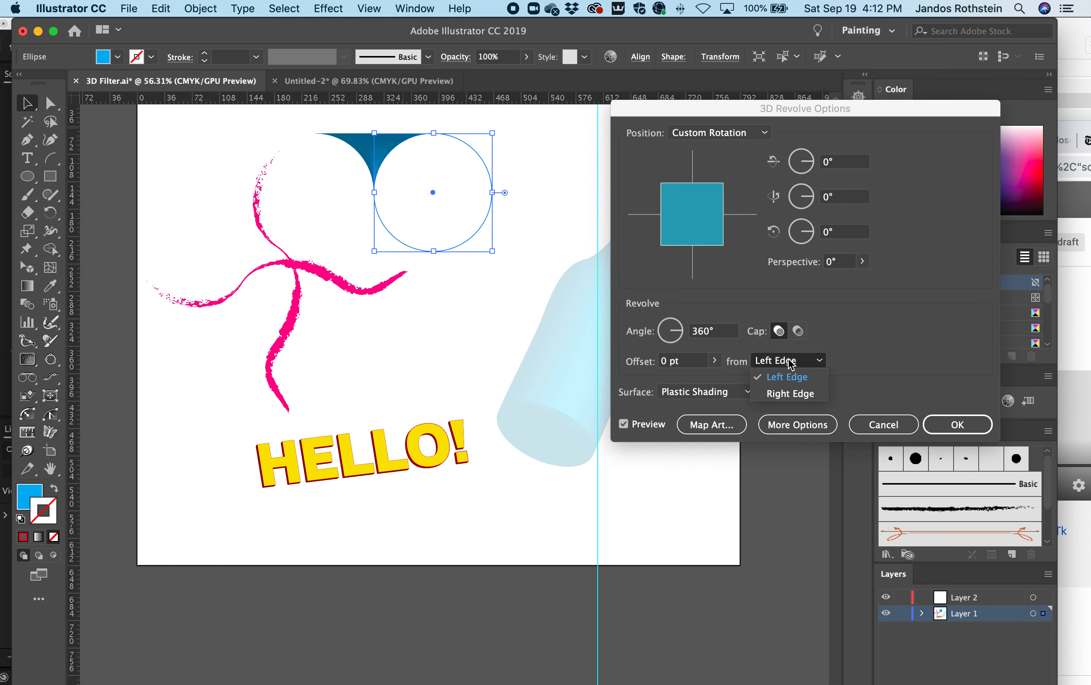
{"action": "left_click", "coordinate": [788, 393]}
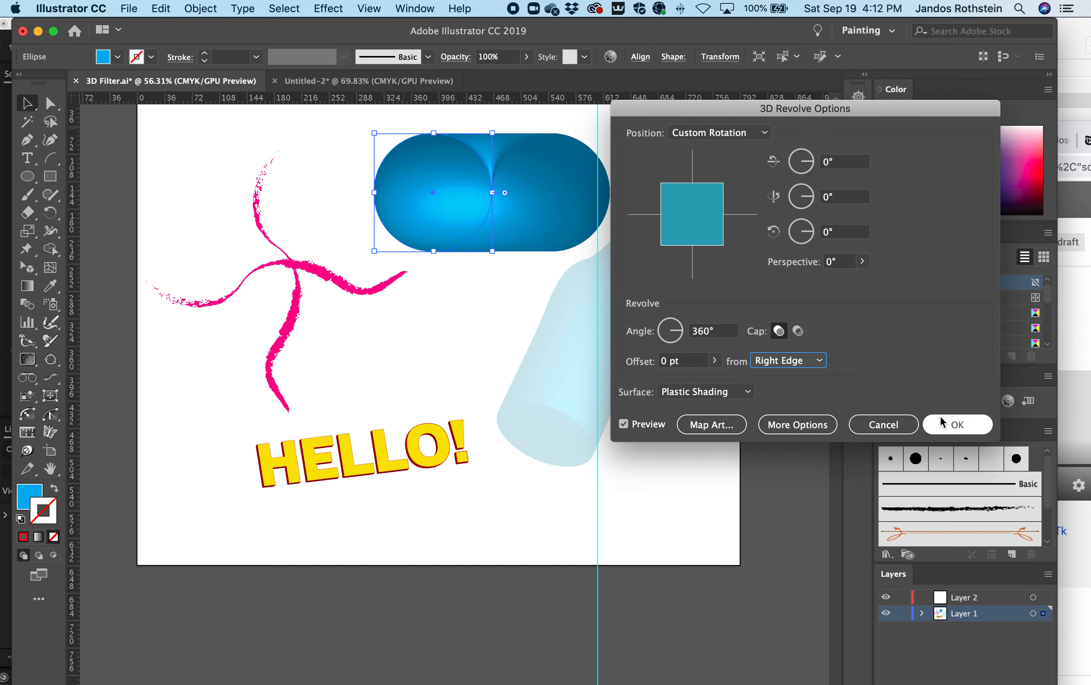
{"action": "left_click", "coordinate": [886, 424]}
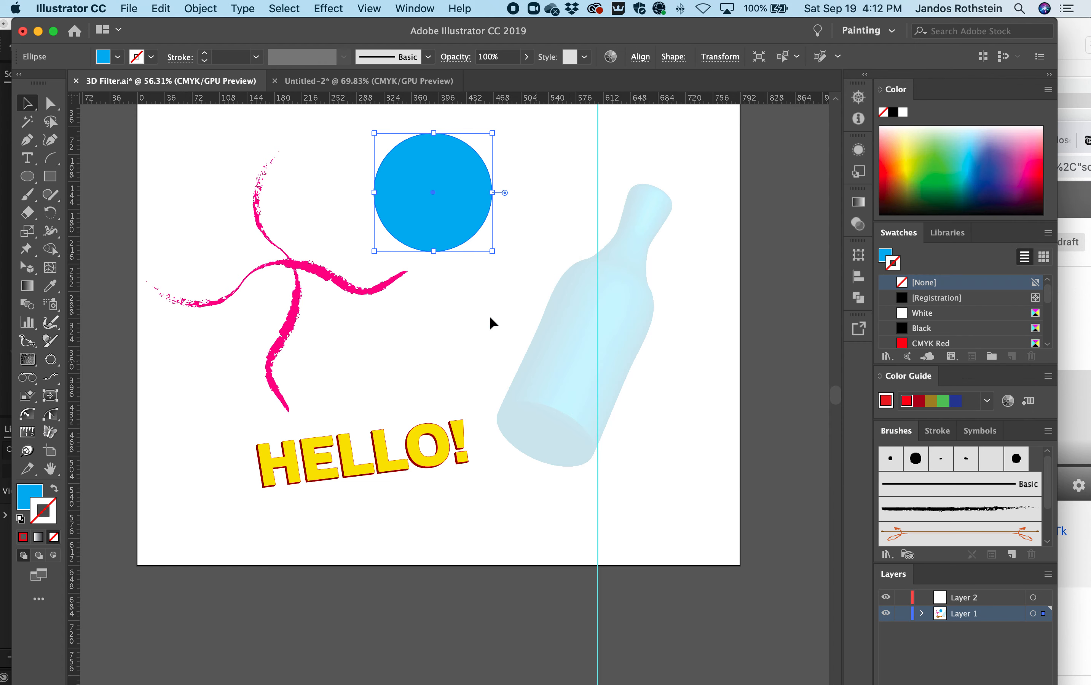
- Cut the blue circle into two vertical halves with the Scissors tool at its bottom and top anchor points
{"action": "left_click", "coordinate": [27, 212]}
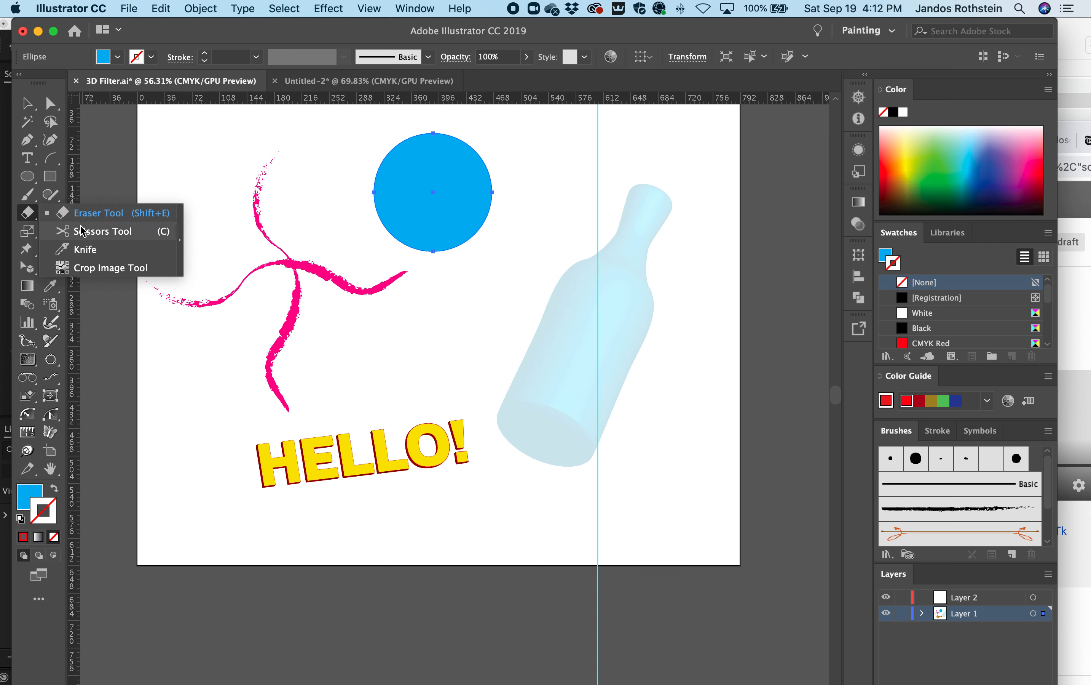
{"action": "left_click", "coordinate": [82, 233]}
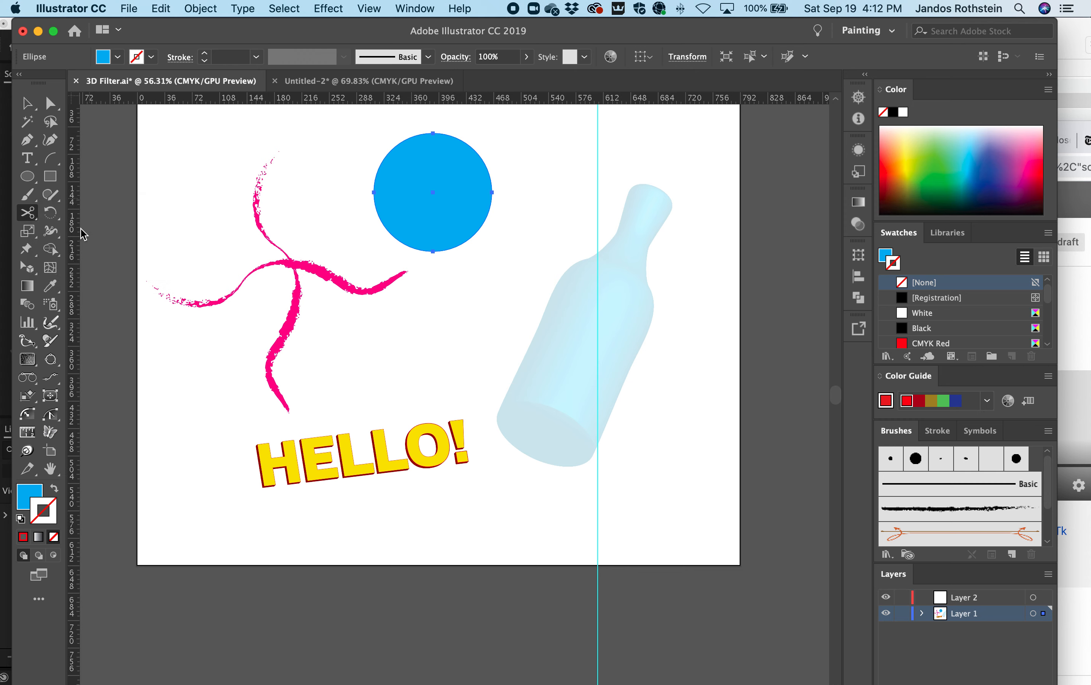
{"action": "left_click", "coordinate": [435, 250]}
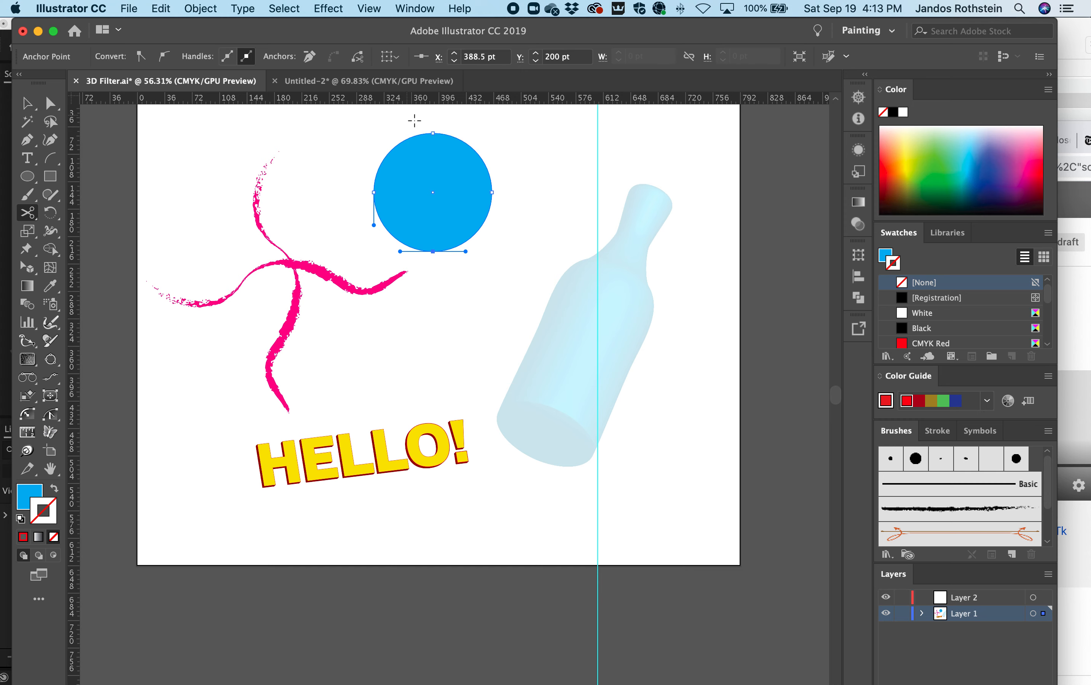
{"action": "left_click", "coordinate": [433, 134]}
- Move the two blue half circles apart, leaving a clear gap between them
{"action": "left_click", "coordinate": [28, 103]}
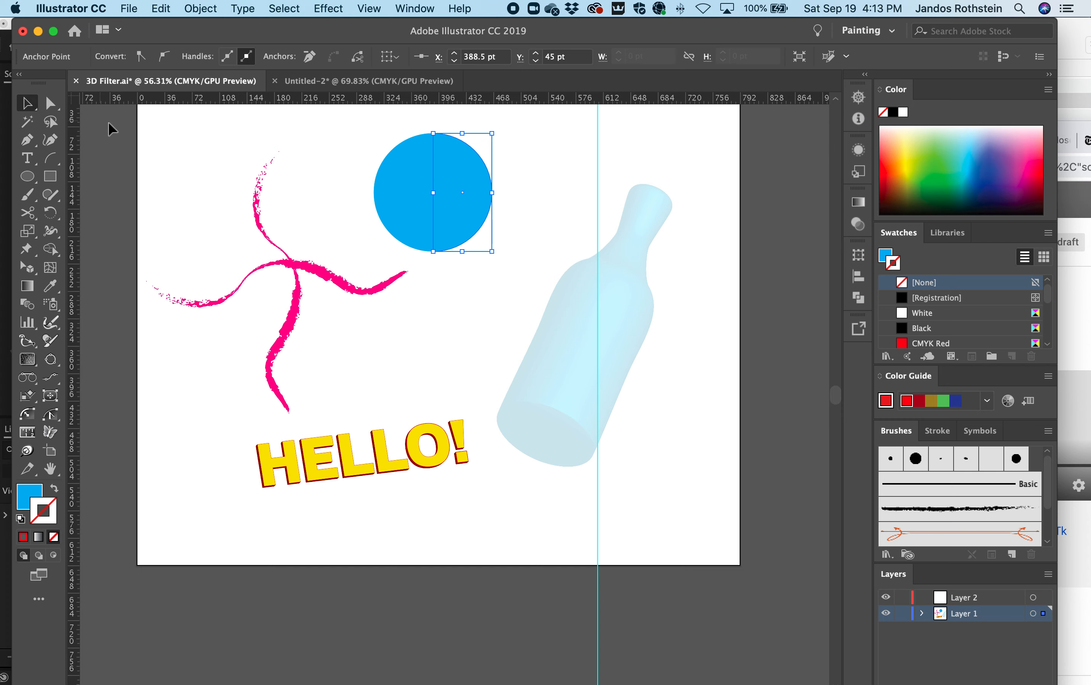
{"action": "left_click_drag", "start_coordinate": [381, 180], "coordinate": [366, 177]}
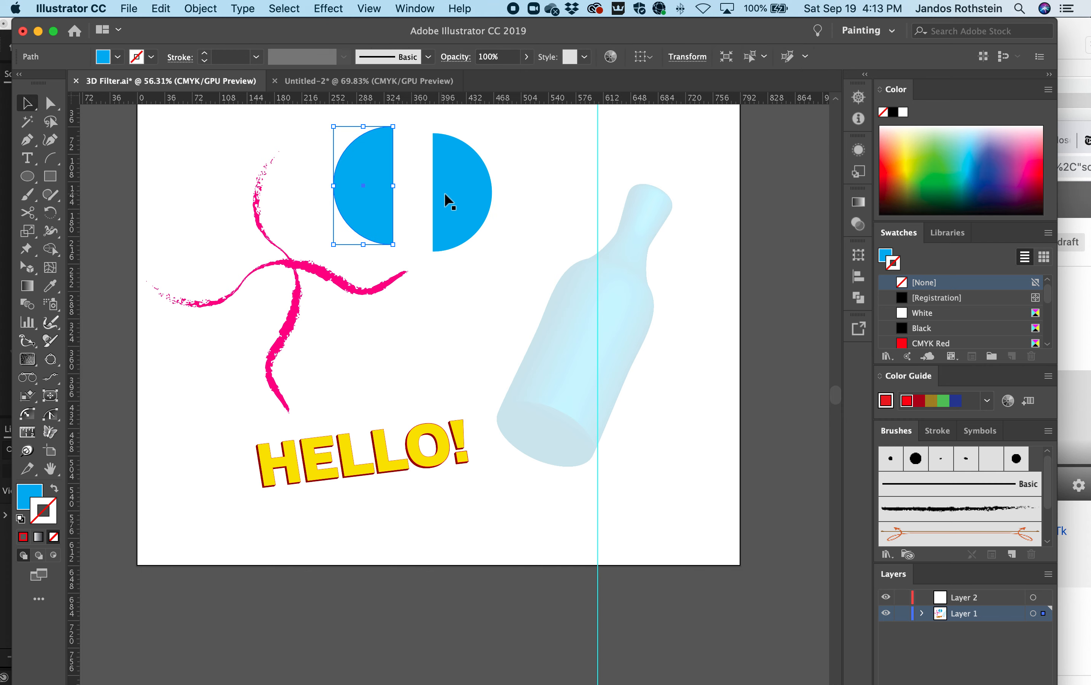
{"action": "left_click_drag", "start_coordinate": [486, 192], "coordinate": [498, 189]}
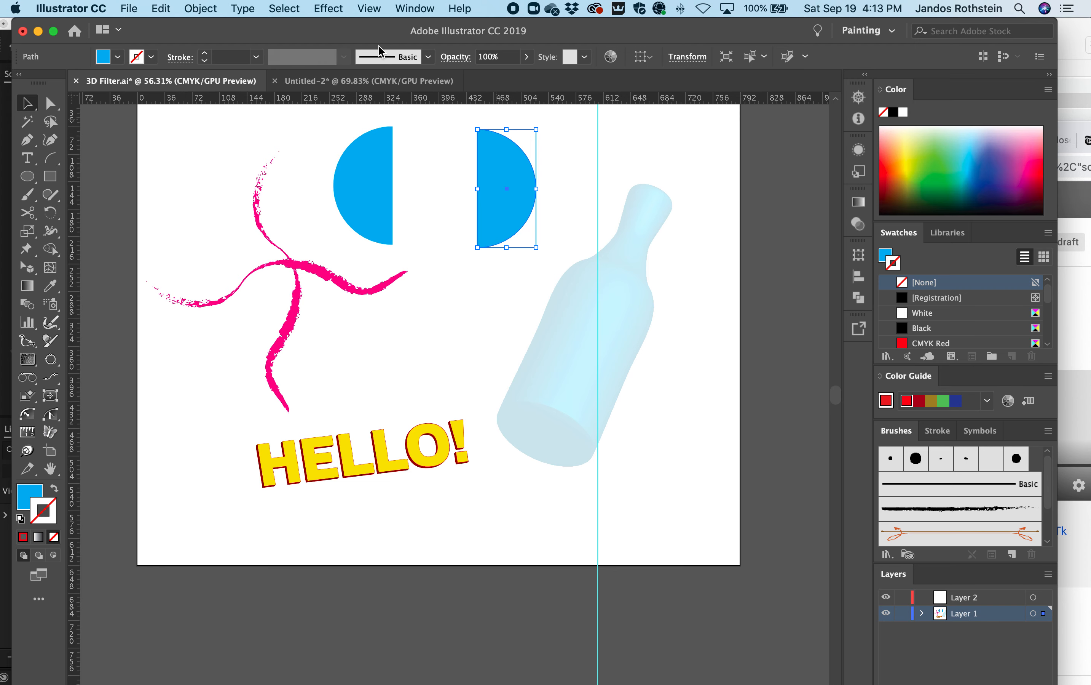
- Revolve the right half circle 360° from its Left Edge with Plastic Shading, previewing the result before applying it
{"action": "left_click", "coordinate": [328, 7]}
{"action": "mouse_move", "coordinate": [507, 103]}
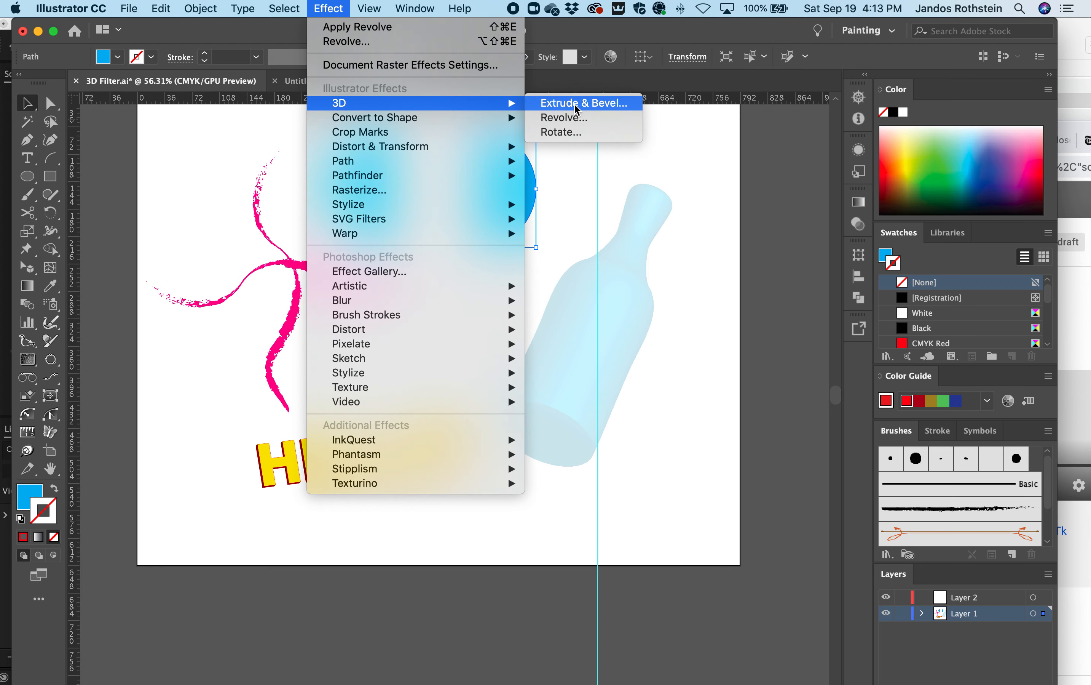
{"action": "left_click", "coordinate": [573, 118]}
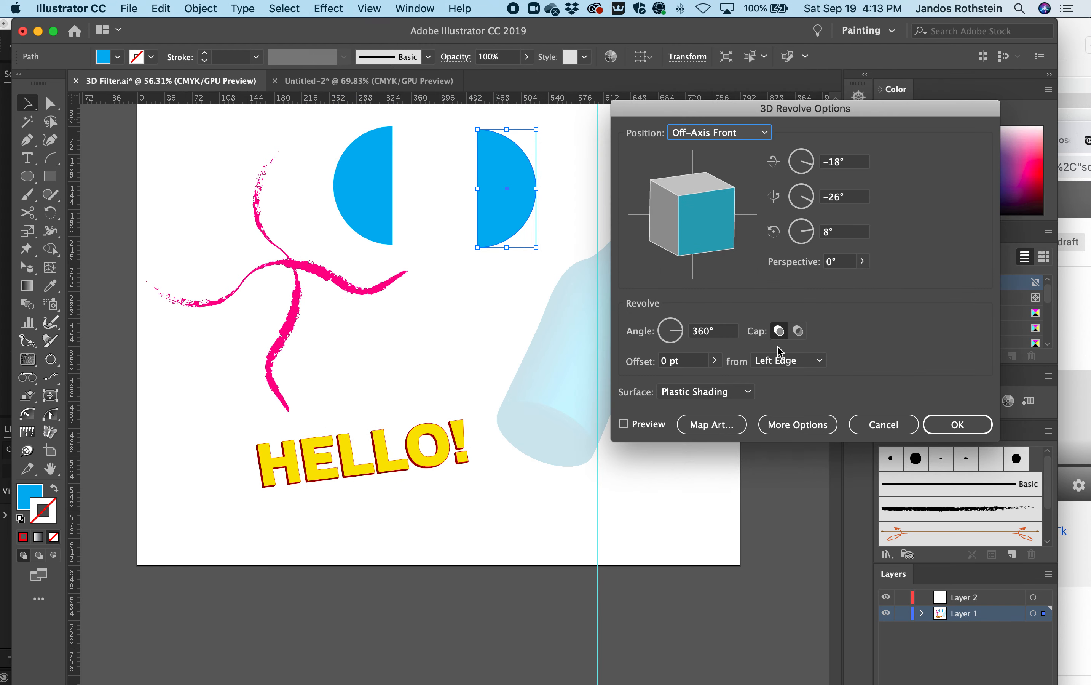
{"action": "left_click", "coordinate": [633, 427]}
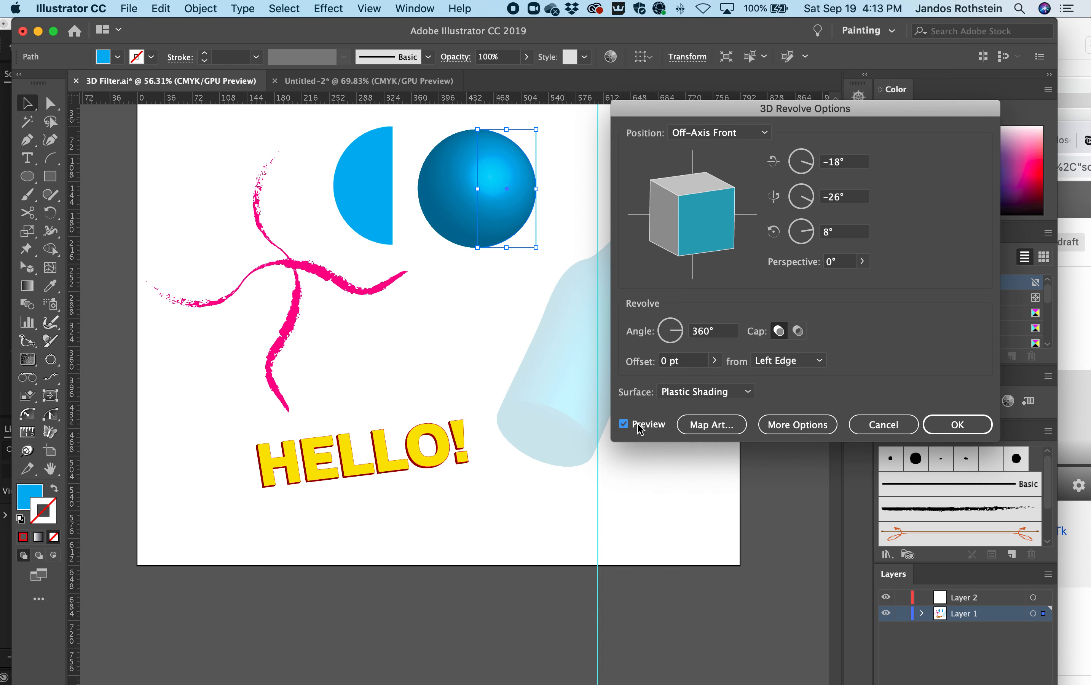
{"action": "left_click", "coordinate": [957, 426]}
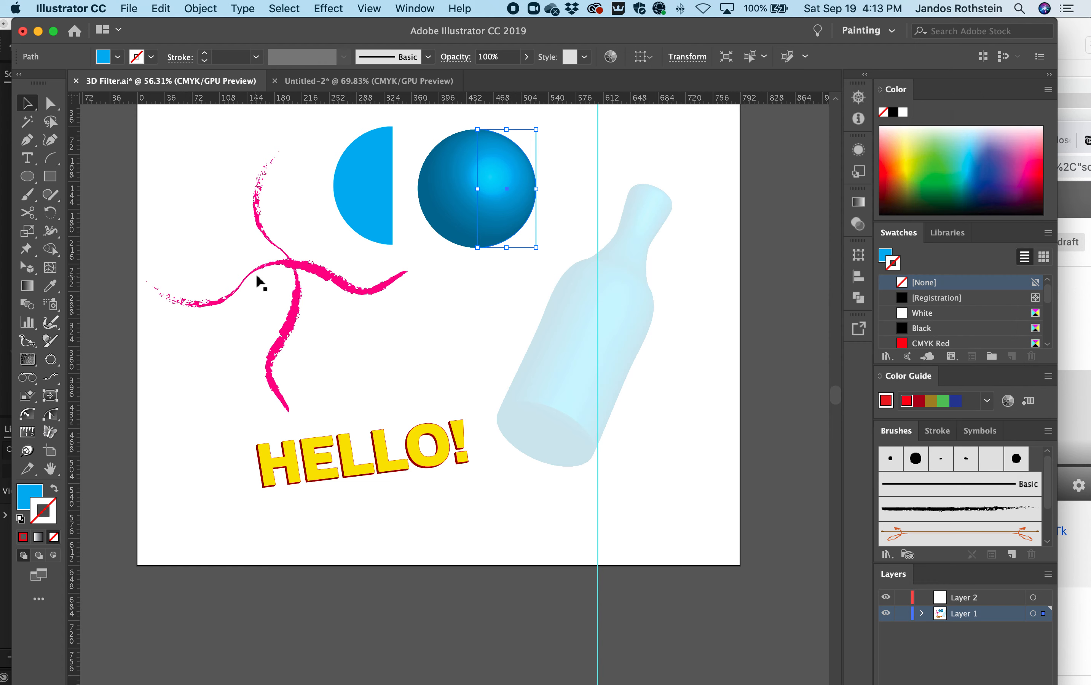
- Select the pink brush strokes and move them slightly up and to the left
{"action": "left_click_drag", "start_coordinate": [217, 237], "coordinate": [323, 309]}
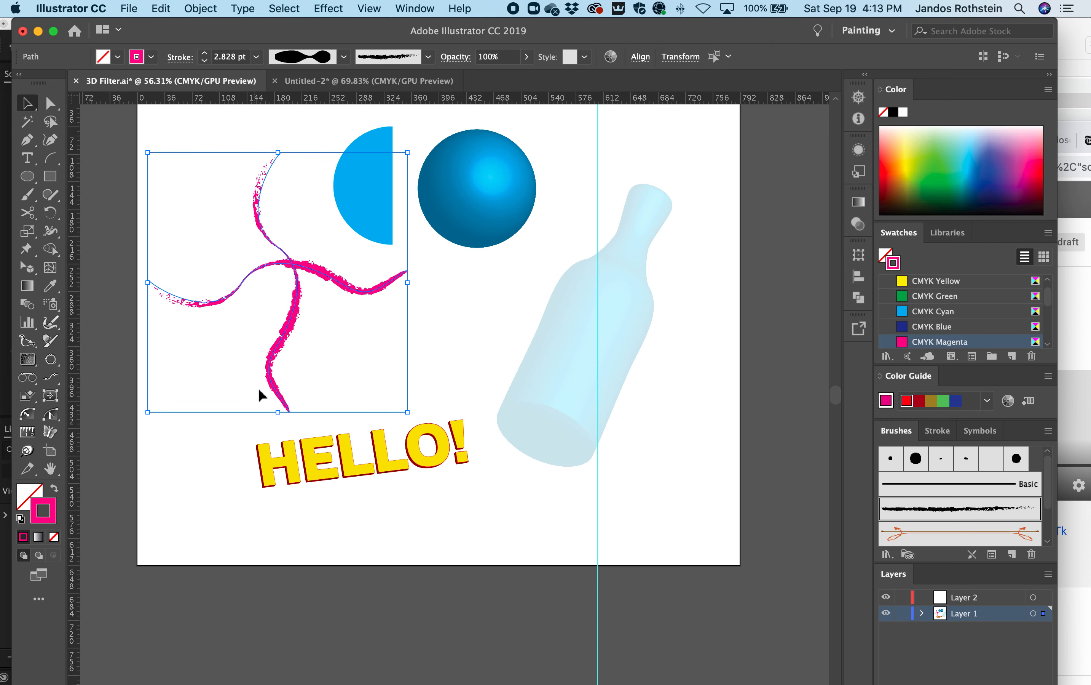
{"action": "mouse_move", "coordinate": [275, 365]}
{"action": "left_mouse_down"}
{"action": "mouse_move", "coordinate": [438, 316]}
{"action": "mouse_move", "coordinate": [465, 252]}
{"action": "mouse_move", "coordinate": [246, 335]}
{"action": "mouse_move", "coordinate": [268, 338]}
{"action": "left_mouse_up"}
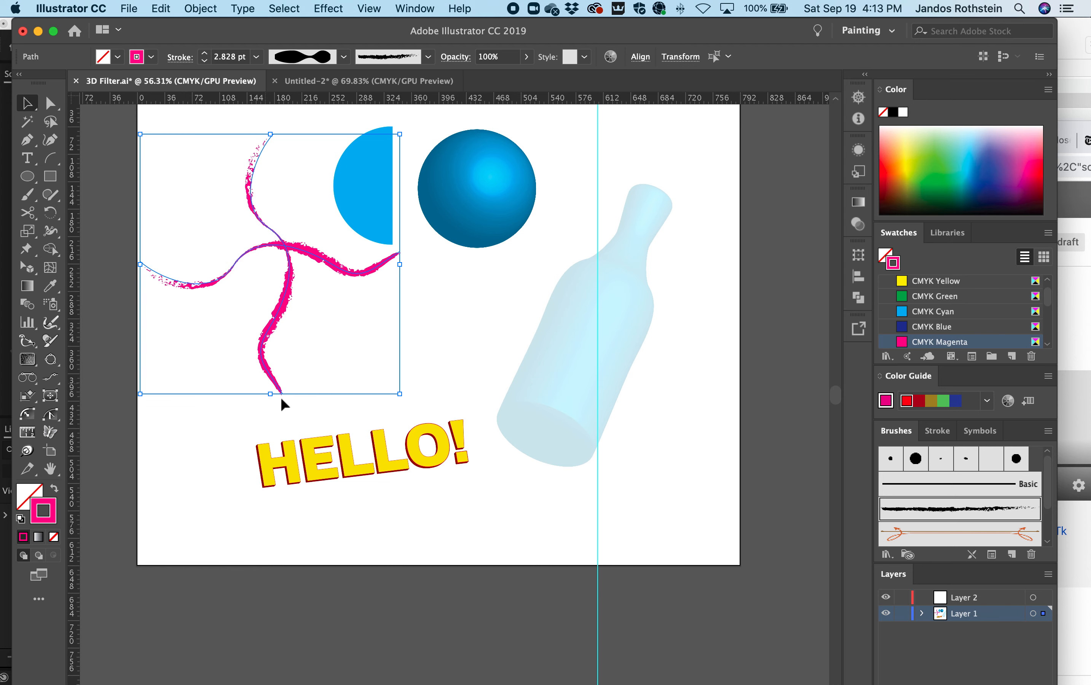
- Display the Symbols panel and look over the symbol libraries that can be opened
{"action": "left_click", "coordinate": [441, 4]}
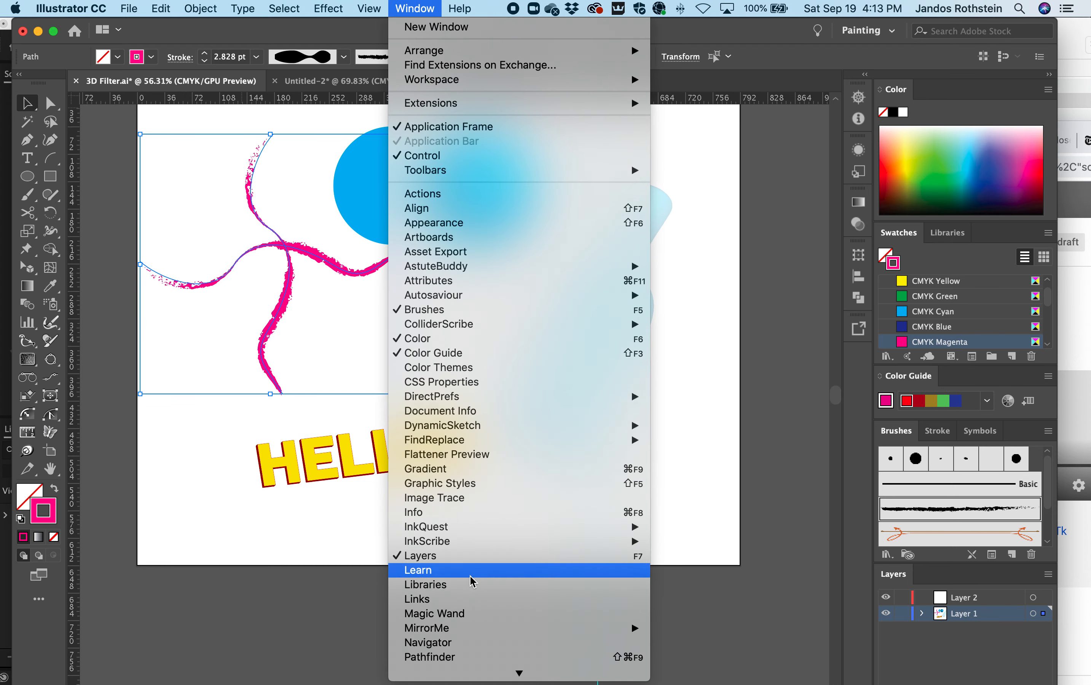
{"action": "scroll", "coordinate": [481, 674], "scroll_direction": "down", "scroll_amount": 2}
{"action": "scroll", "coordinate": [481, 634], "scroll_direction": "down", "scroll_amount": 5}
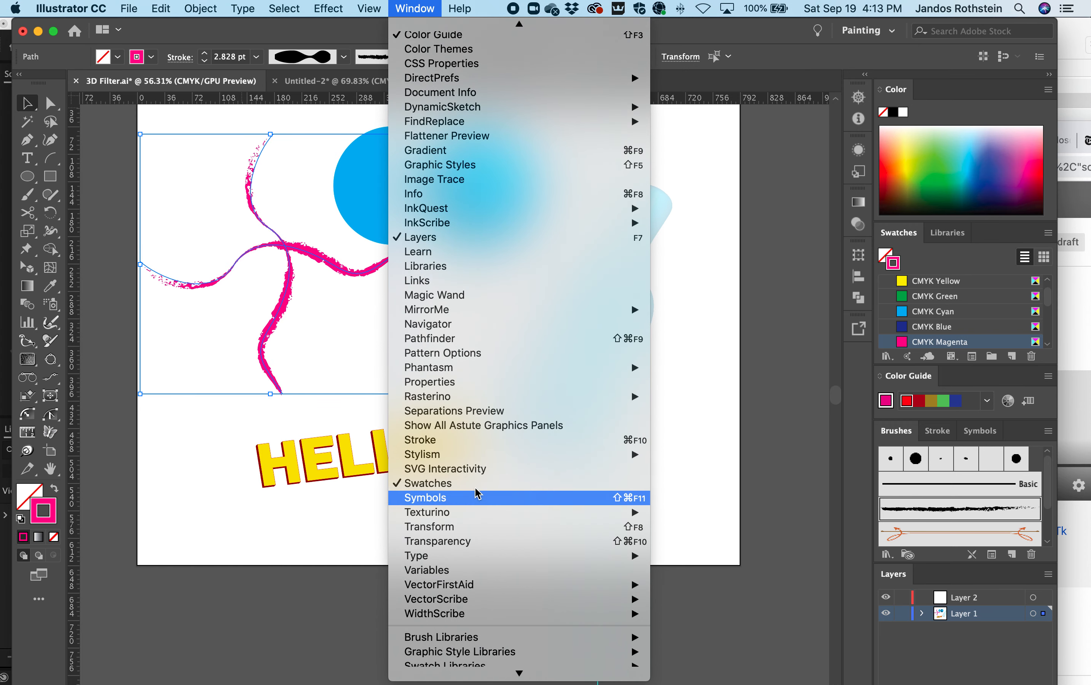
{"action": "mouse_move", "coordinate": [472, 459]}
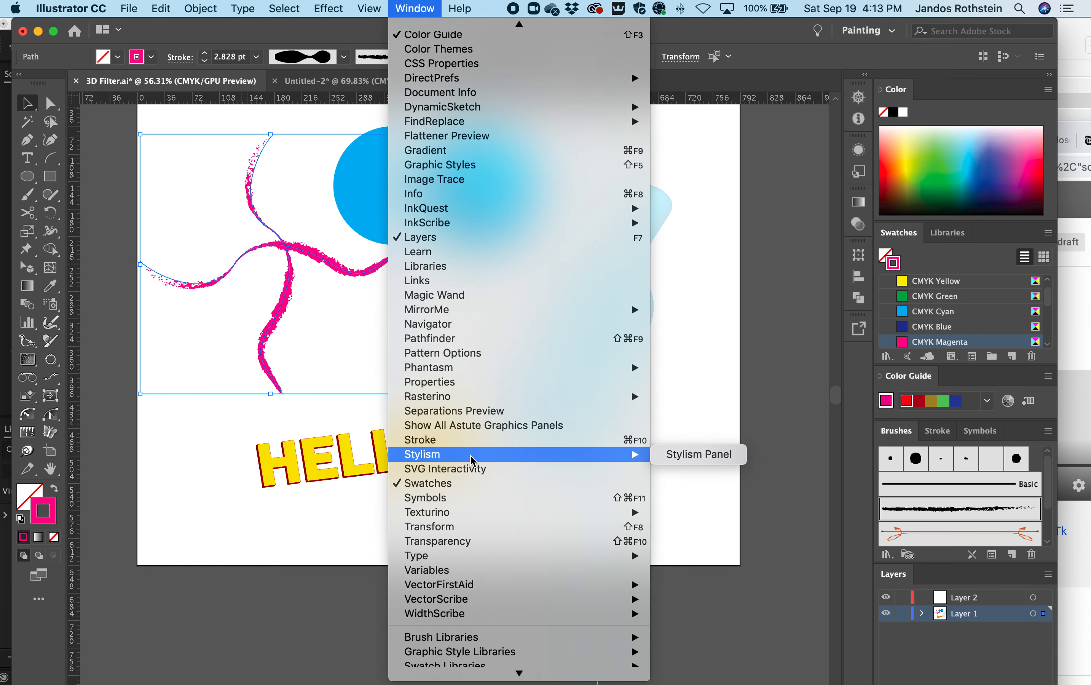
{"action": "left_click", "coordinate": [466, 498]}
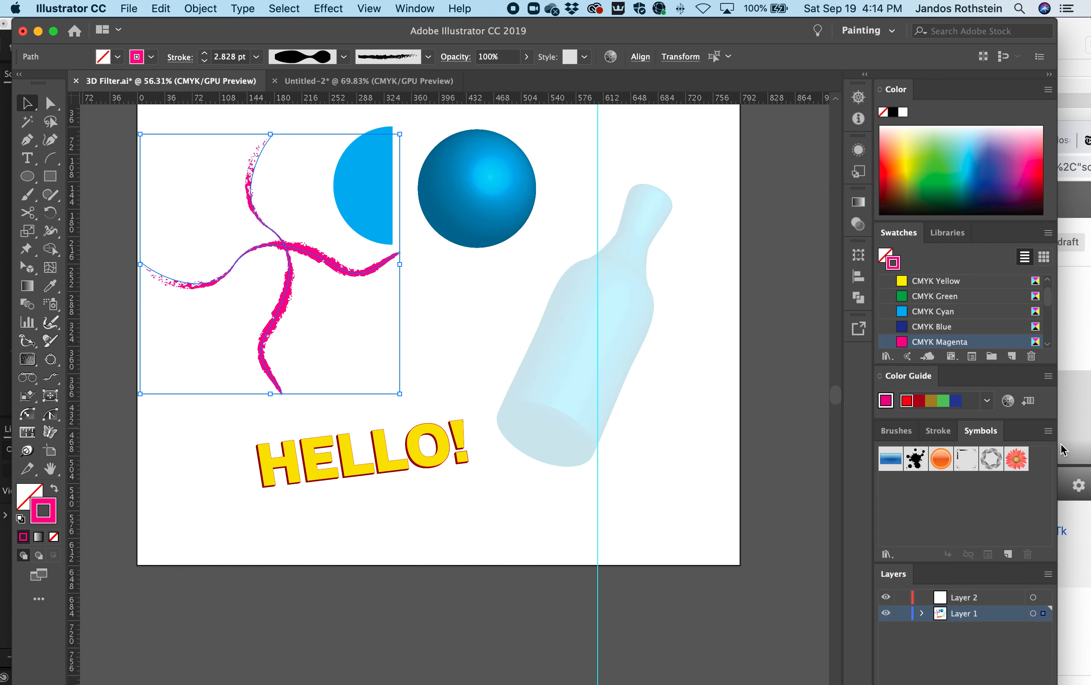
{"action": "left_click", "coordinate": [1048, 432]}
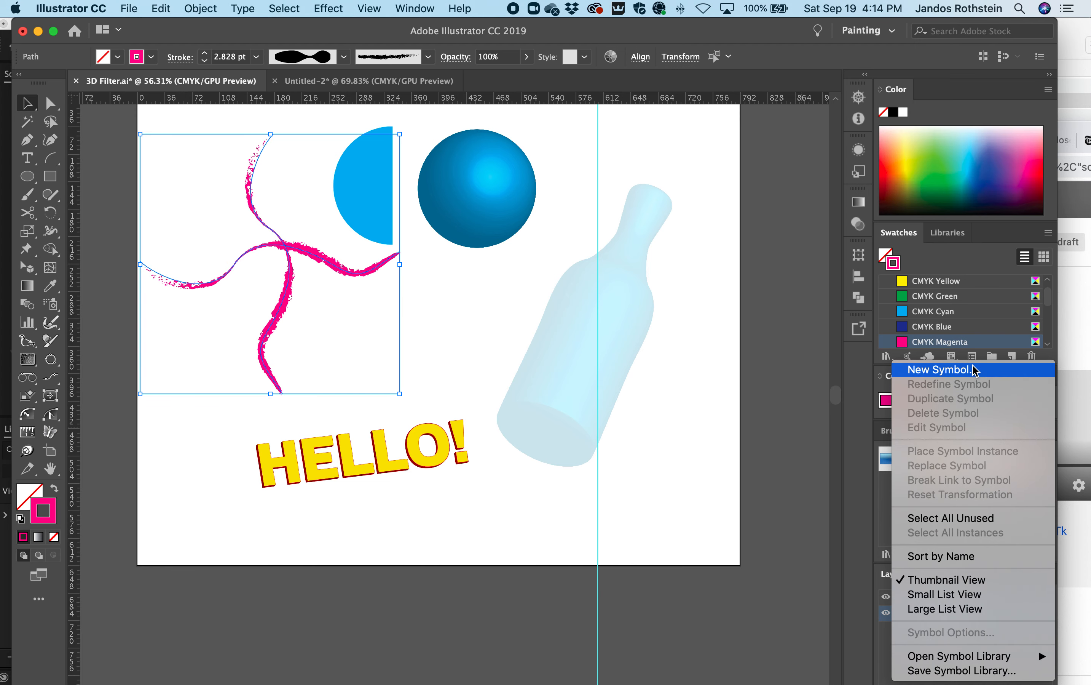
{"action": "mouse_move", "coordinate": [970, 656]}
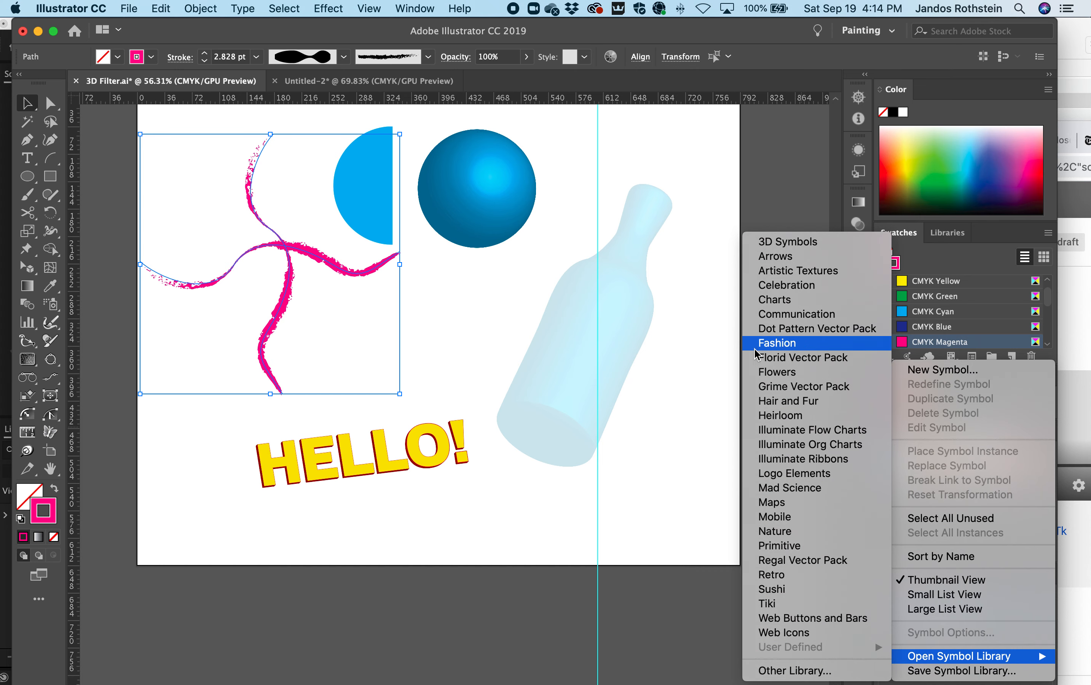
{"action": "left_click", "coordinate": [562, 501]}
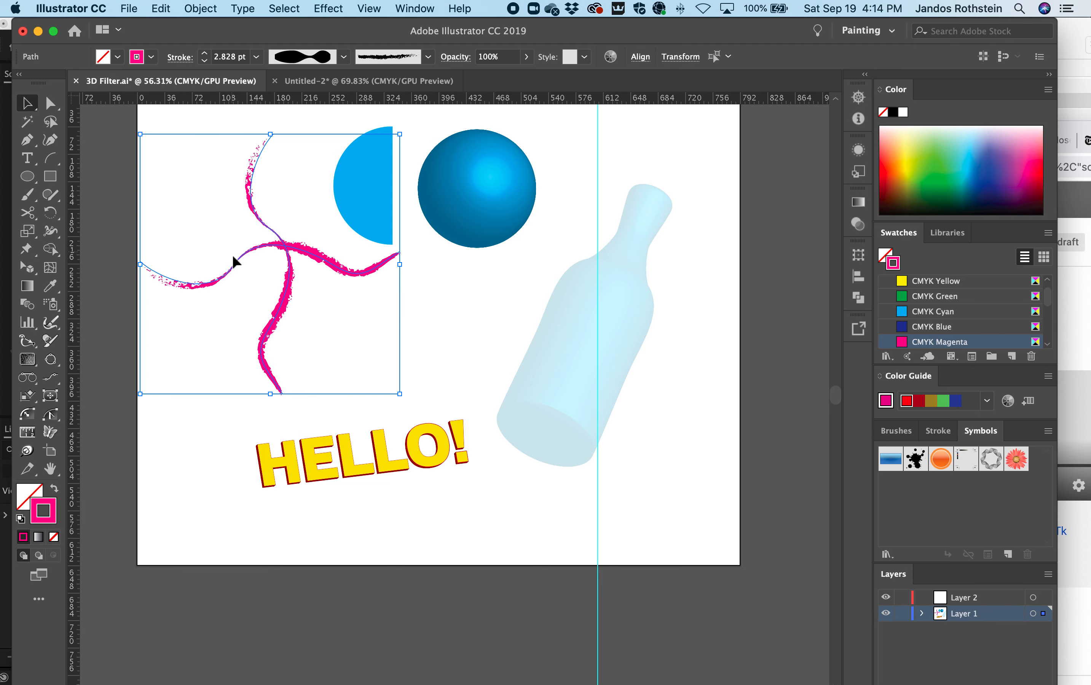
- Create a new dynamic symbol named Swoosh from the selected pink brush strokes, with Movie Clip as export type
{"action": "left_click", "coordinate": [1049, 430]}
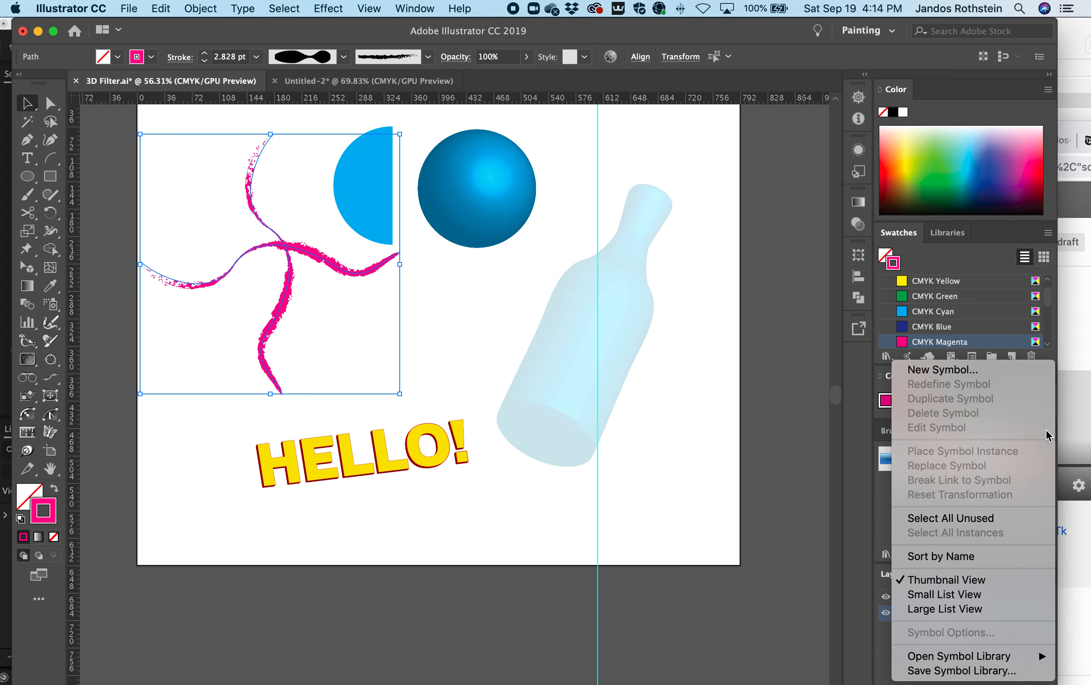
{"action": "left_click", "coordinate": [986, 372]}
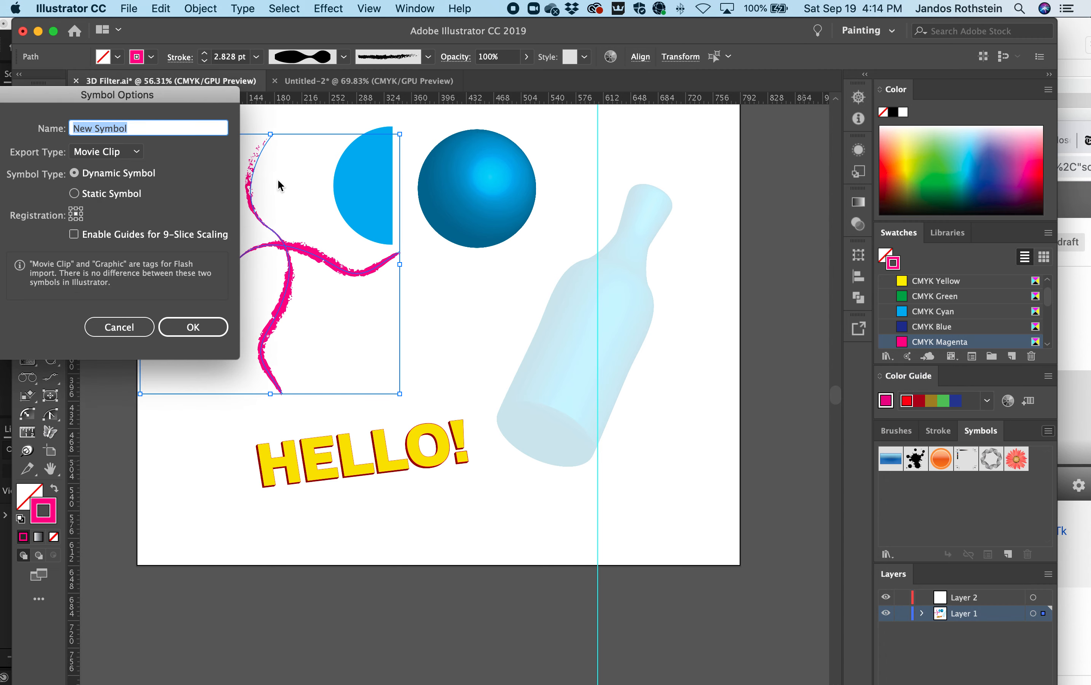
{"action": "left_click_drag", "start_coordinate": [41, 98], "coordinate": [346, 198]}
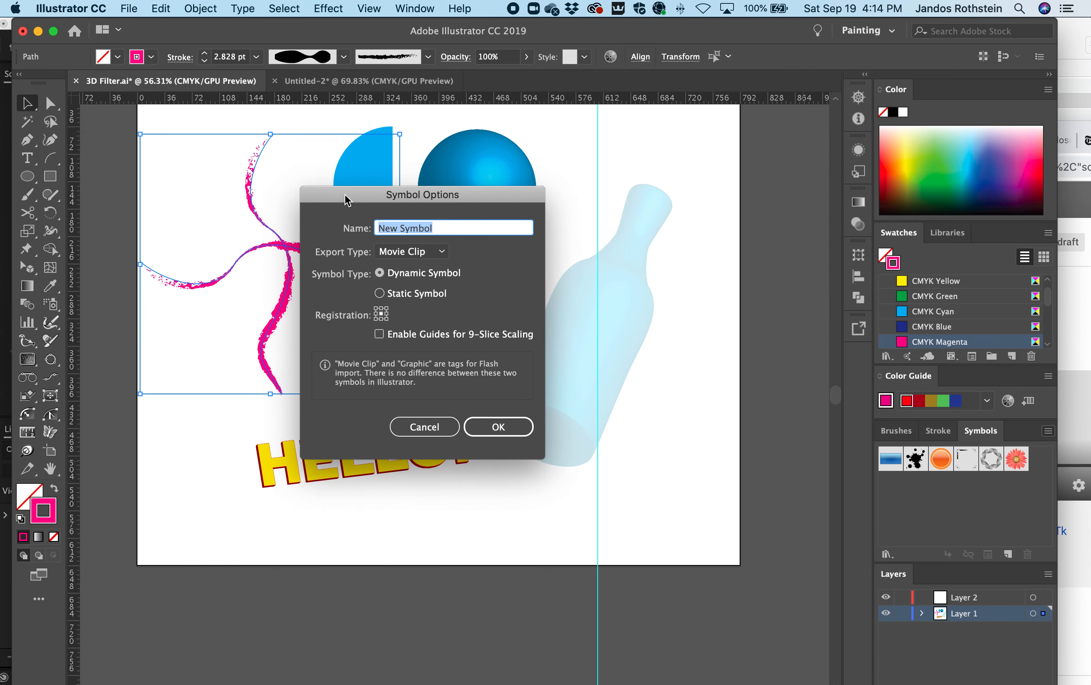
{"action": "left_click", "coordinate": [419, 254]}
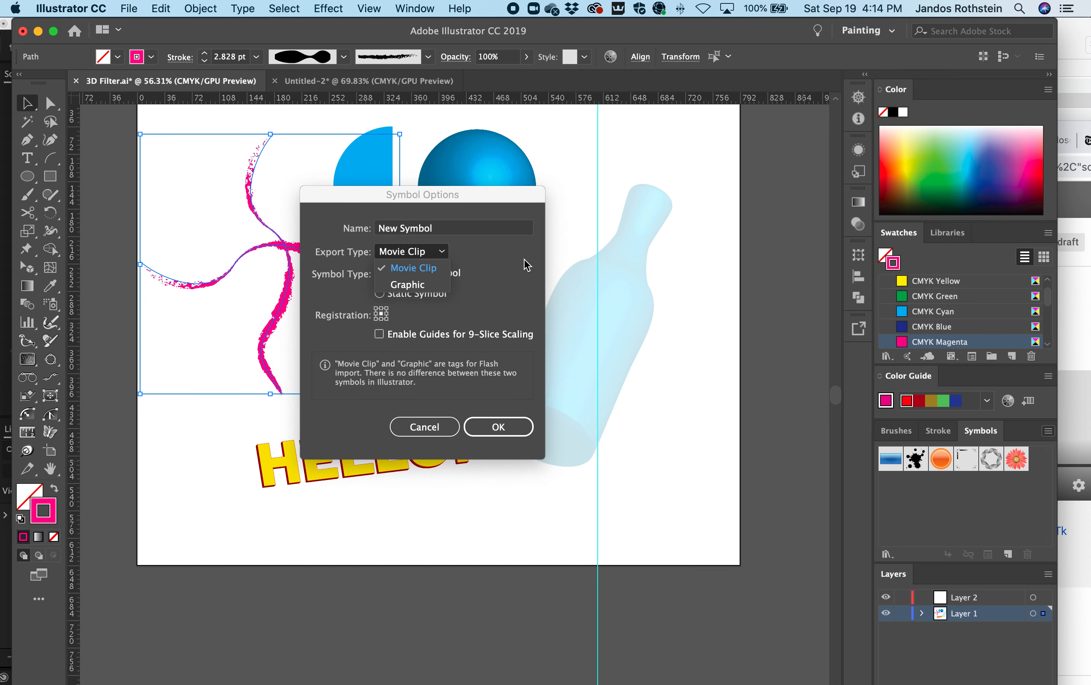
{"action": "left_click", "coordinate": [505, 268]}
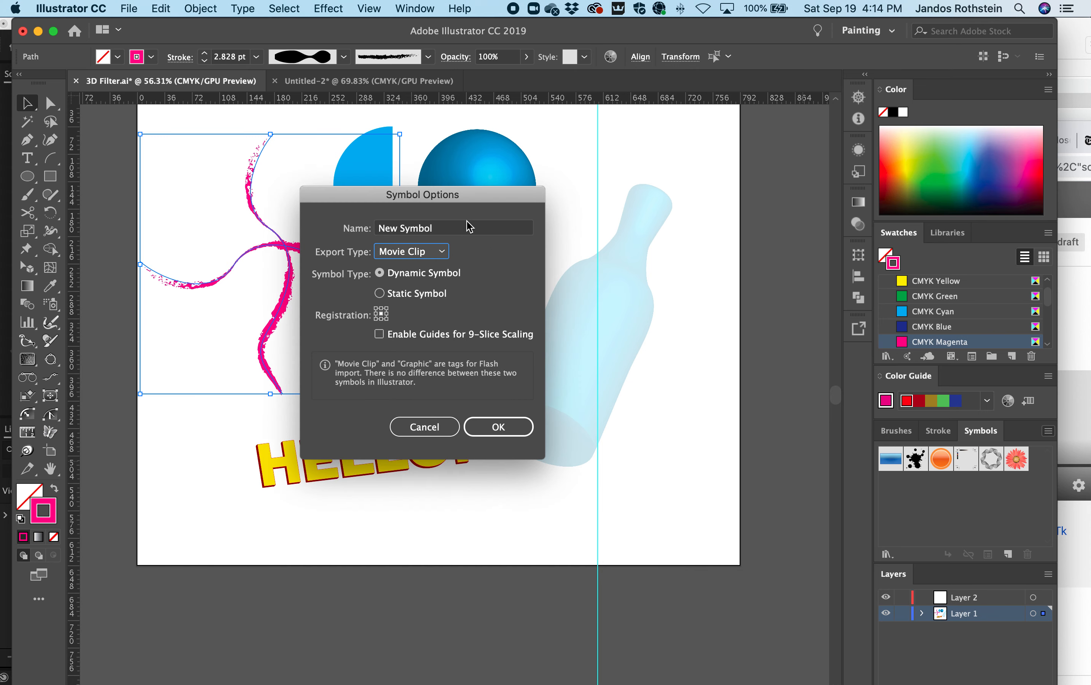
{"action": "left_click_drag", "start_coordinate": [452, 230], "coordinate": [276, 189]}
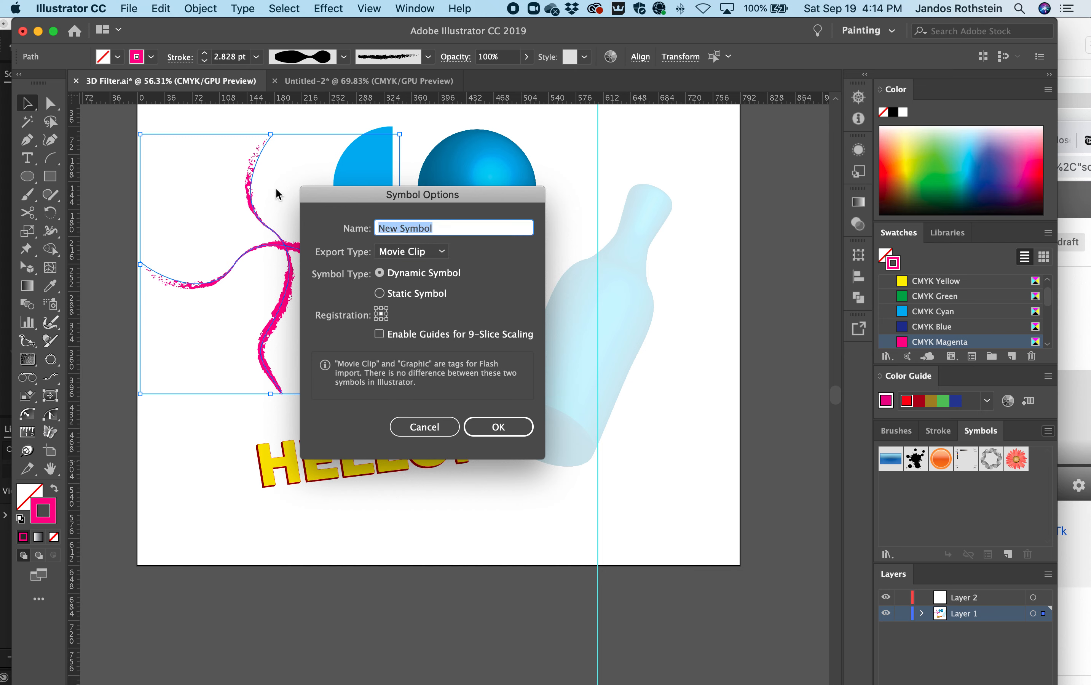
{"action": "key", "text": "Left"}
{"action": "type", "text": "s"}
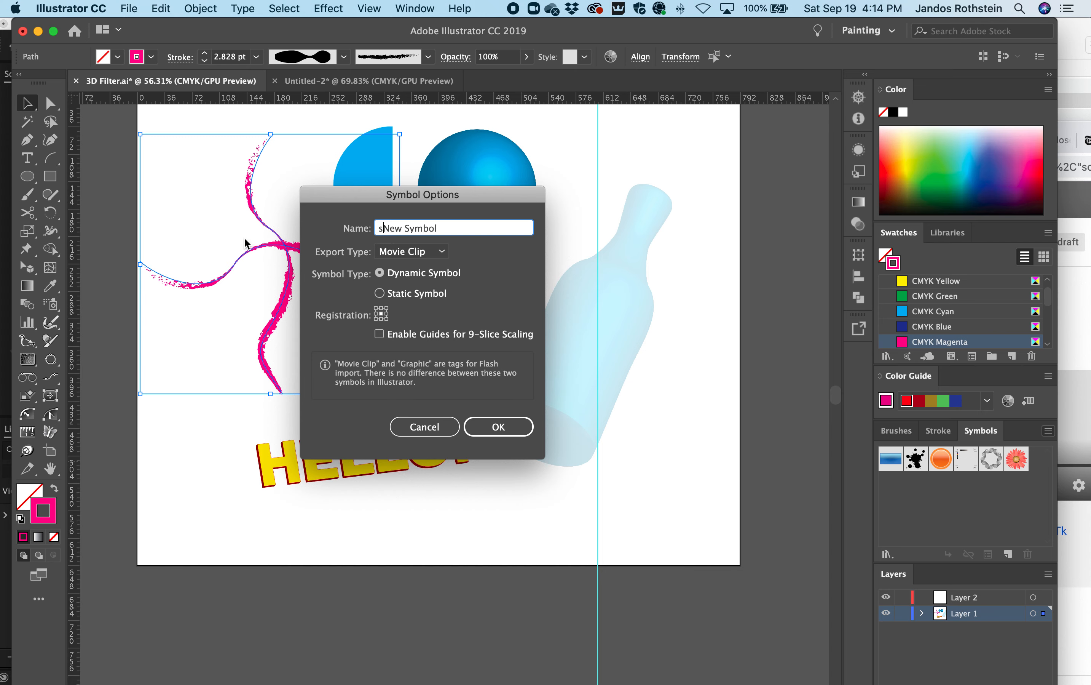
{"action": "triple_click", "coordinate": [417, 229]}
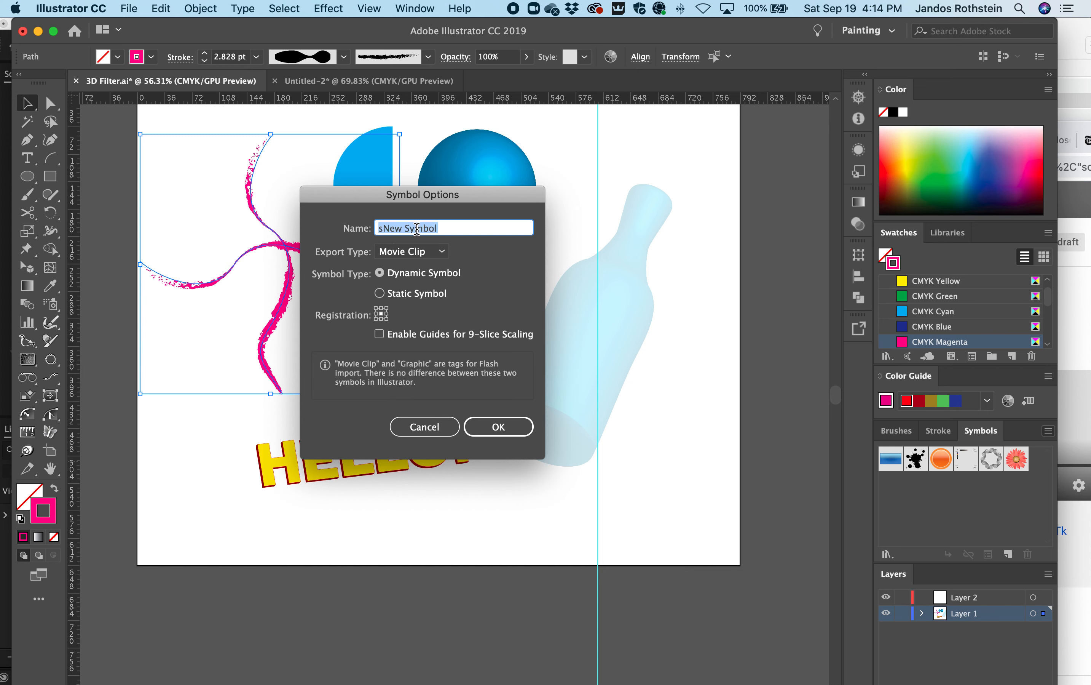
{"action": "type", "text": "Swoosh"}
{"action": "left_click", "coordinate": [517, 429]}
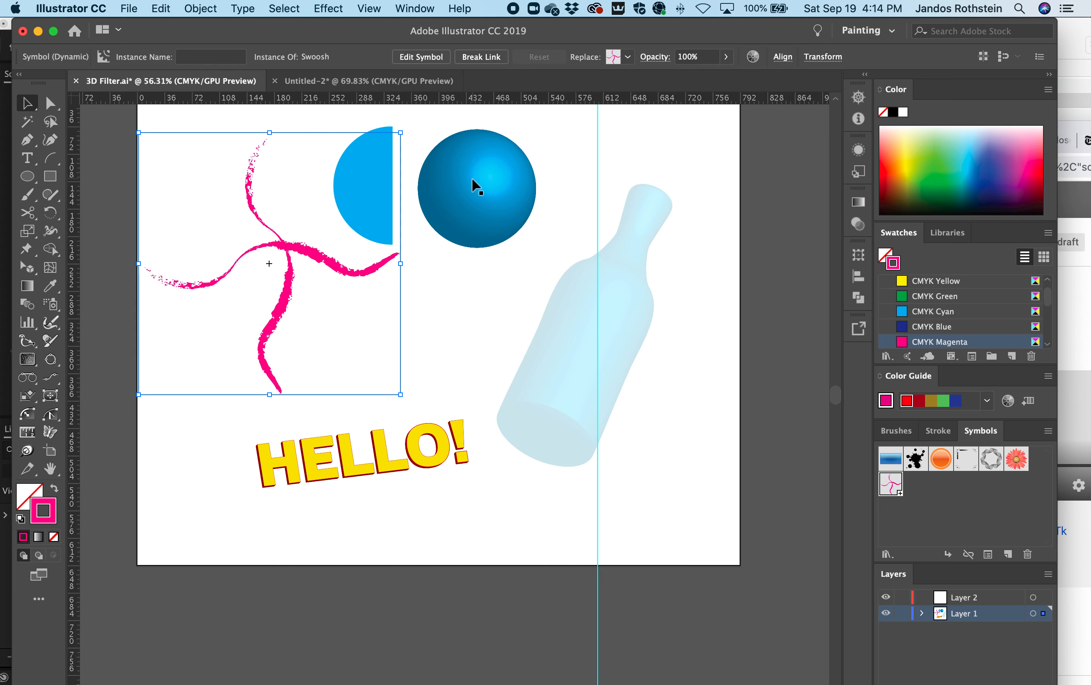
- Select the blue sphere and open its 3D Revolve effect for editing from the object's appearance attributes
{"action": "left_click", "coordinate": [481, 184]}
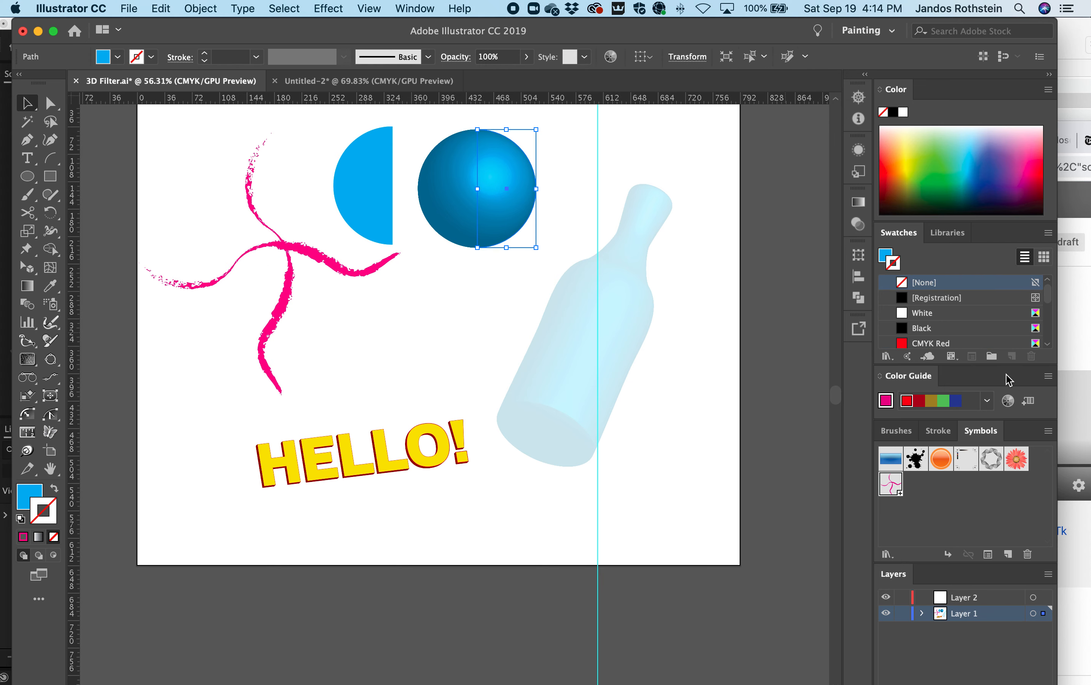
{"action": "left_click", "coordinate": [861, 150]}
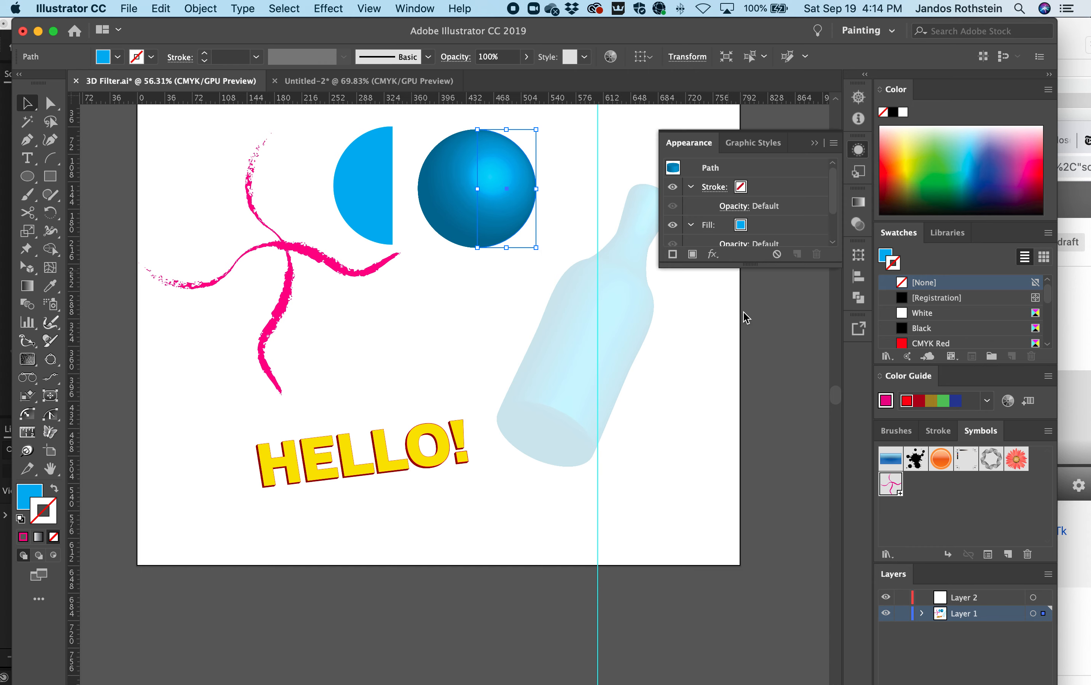
{"action": "left_click_drag", "start_coordinate": [737, 265], "coordinate": [738, 438]}
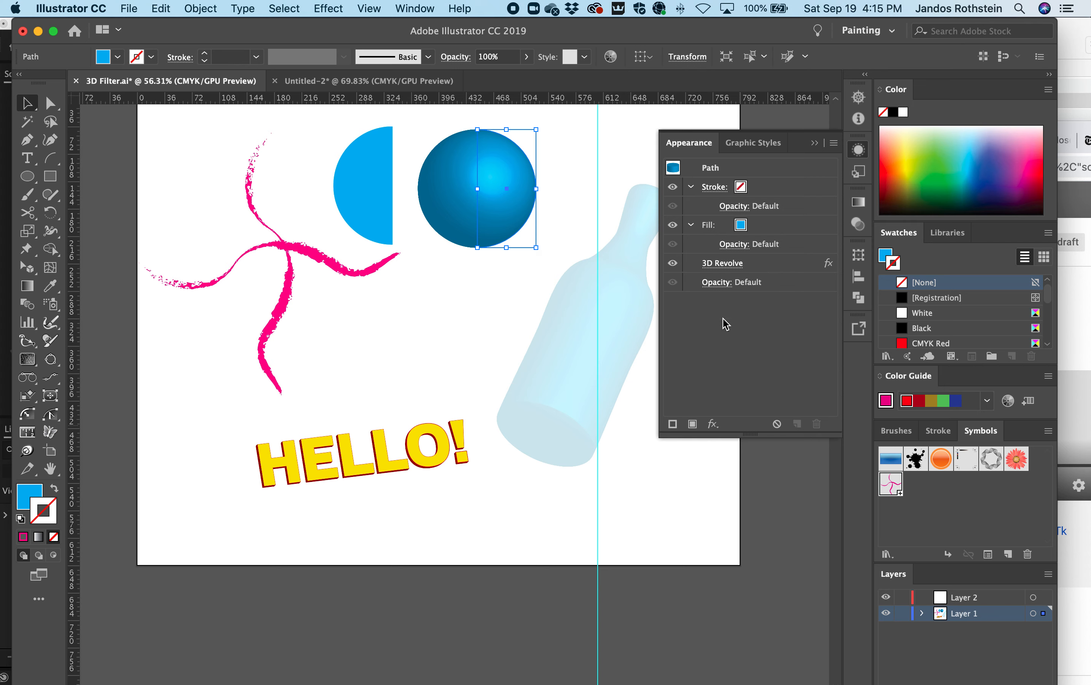
{"action": "left_click", "coordinate": [723, 264]}
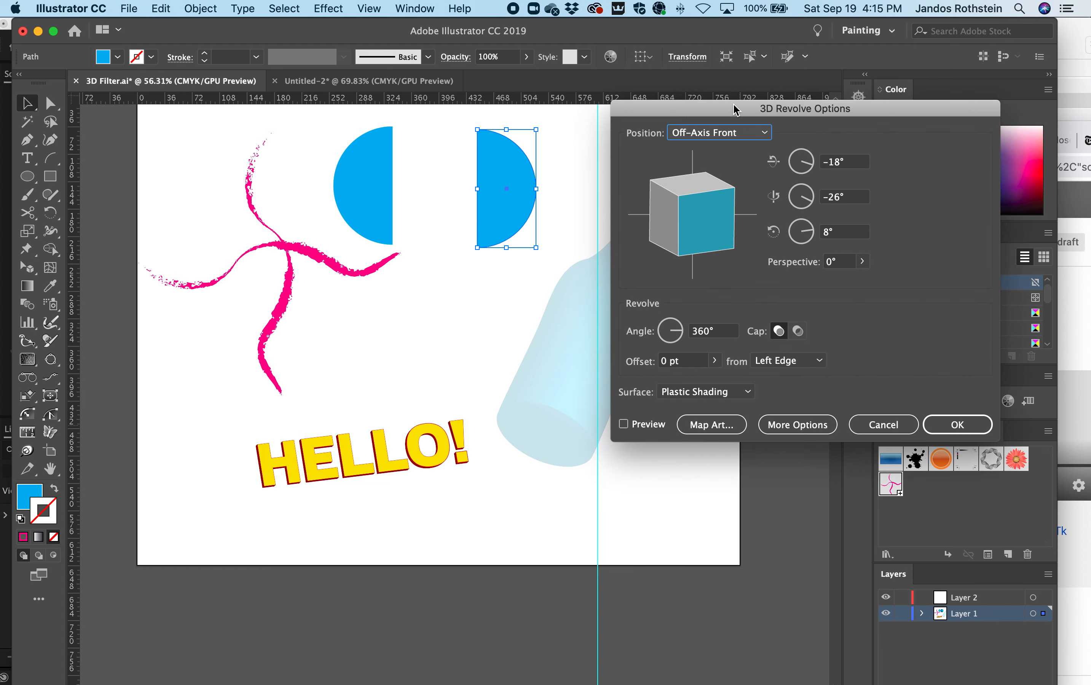
{"action": "left_click_drag", "start_coordinate": [736, 110], "coordinate": [691, 178]}
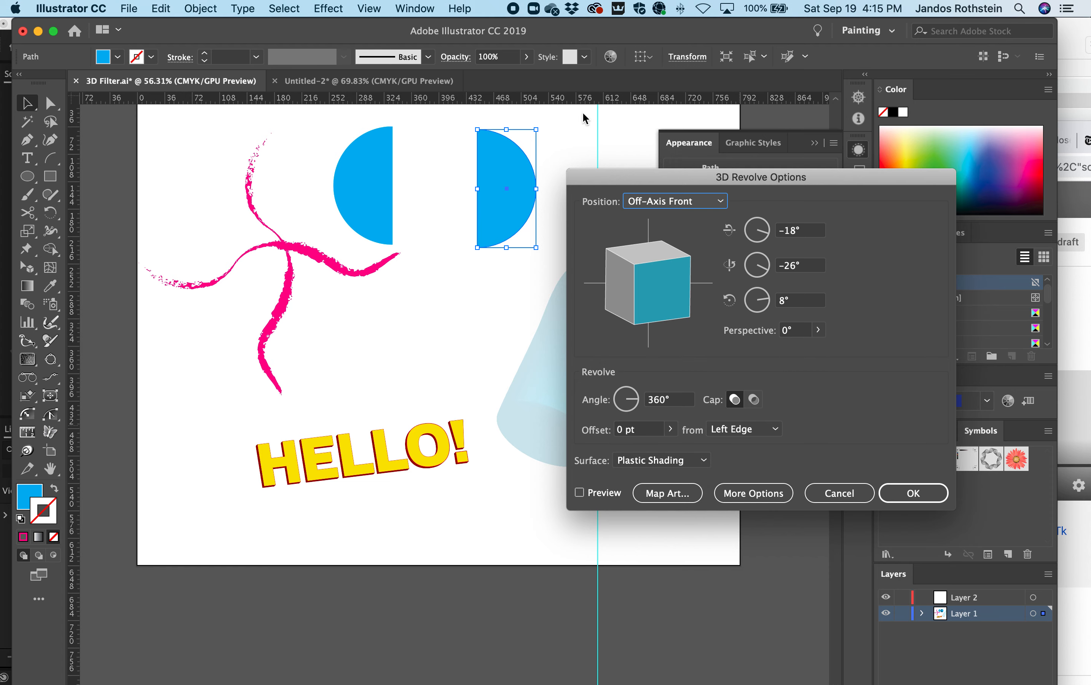
{"action": "left_click_drag", "start_coordinate": [844, 179], "coordinate": [841, 133]}
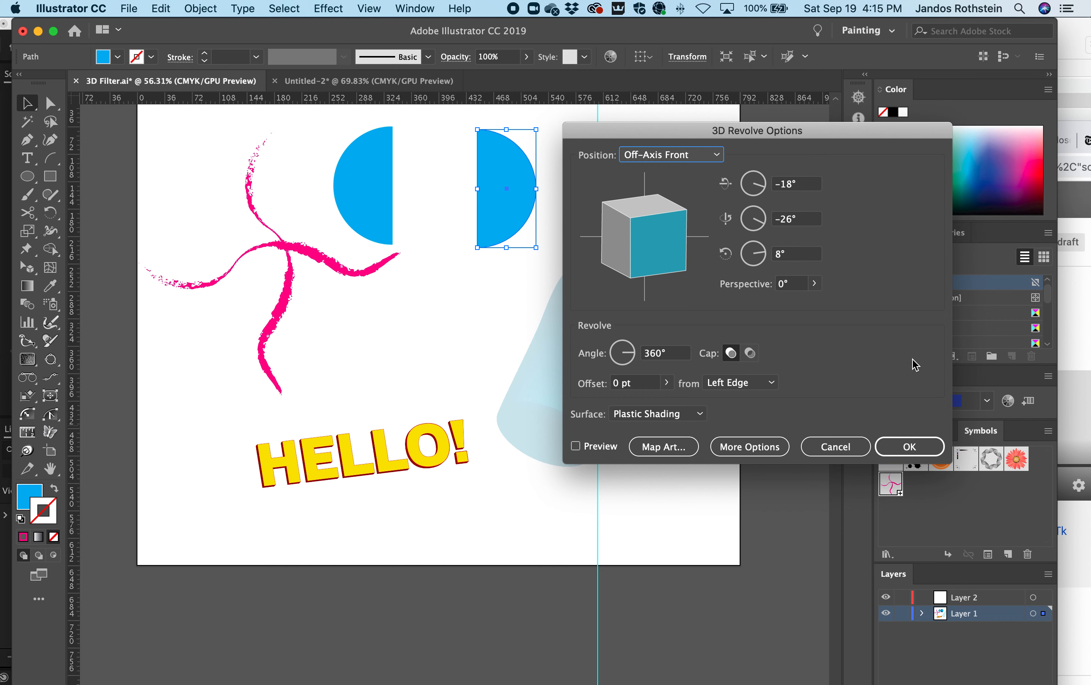
- Map the Swoosh symbol onto the sphere's surface, shifting the artwork toward the shaded left part of the surface grid
{"action": "left_click", "coordinate": [660, 446]}
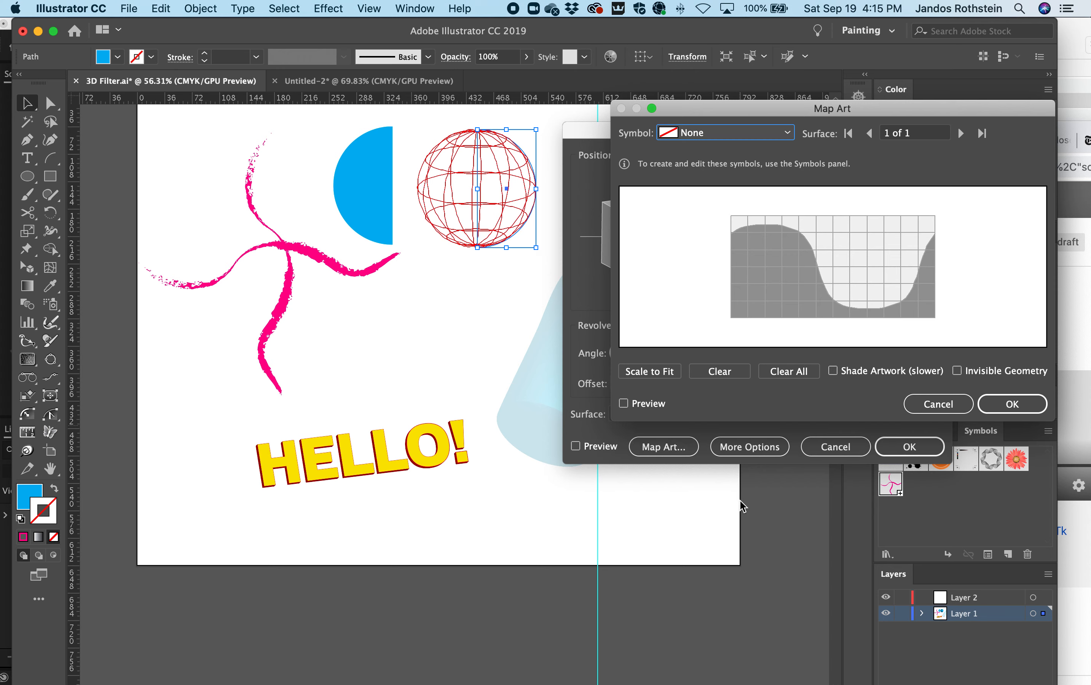
{"action": "left_click", "coordinate": [704, 134]}
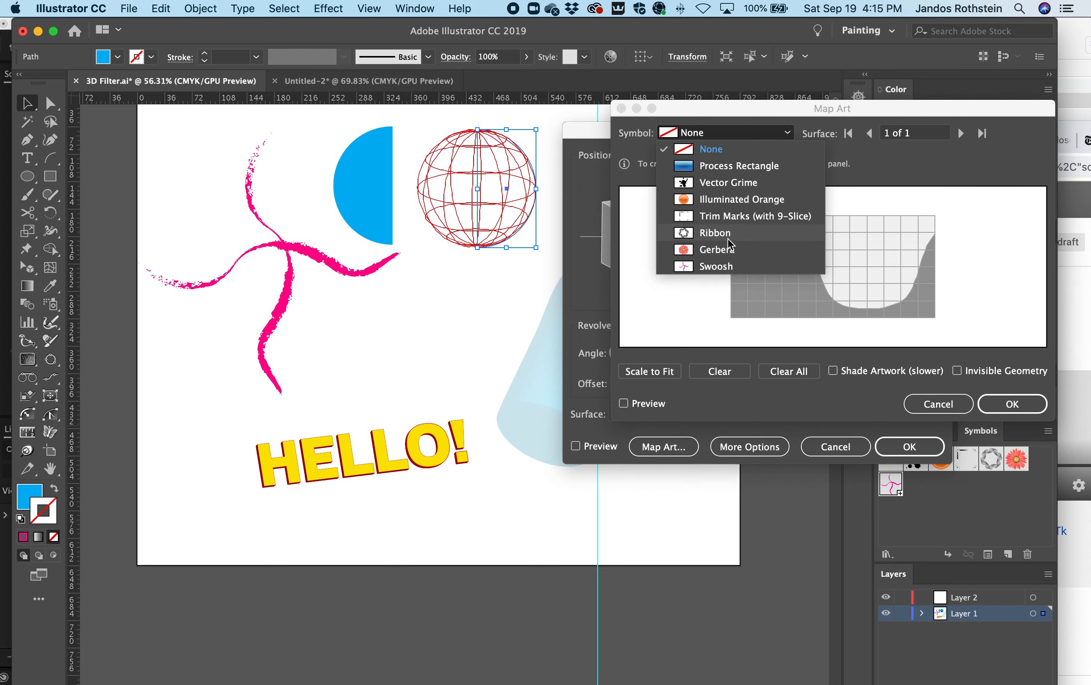
{"action": "left_click", "coordinate": [711, 267]}
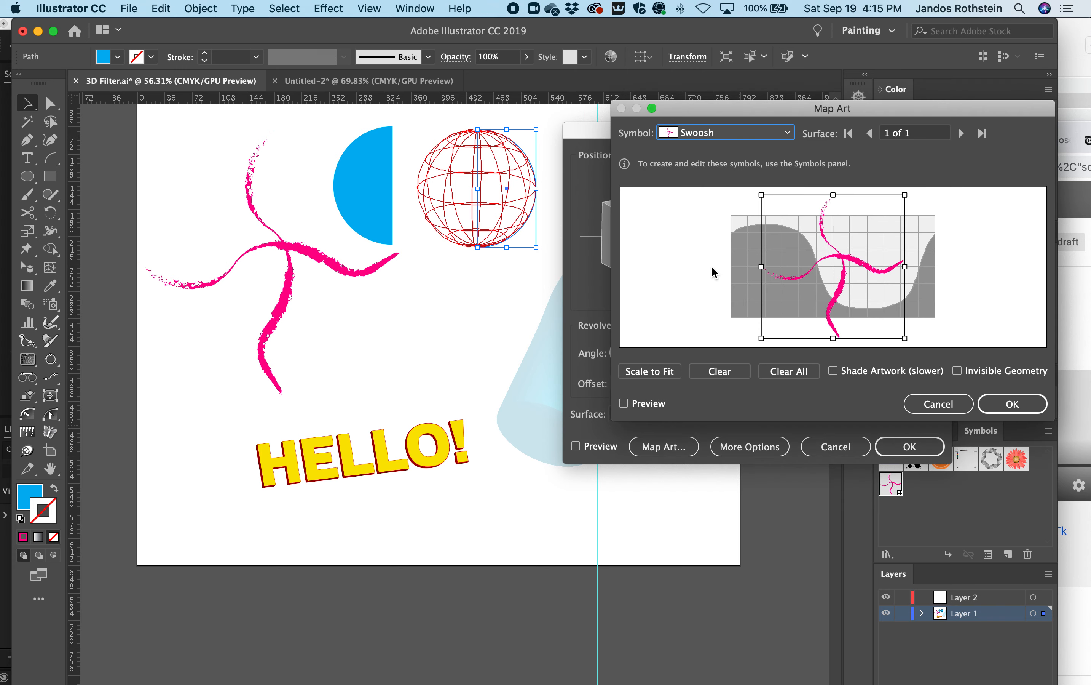
{"action": "left_click_drag", "start_coordinate": [845, 265], "coordinate": [778, 267]}
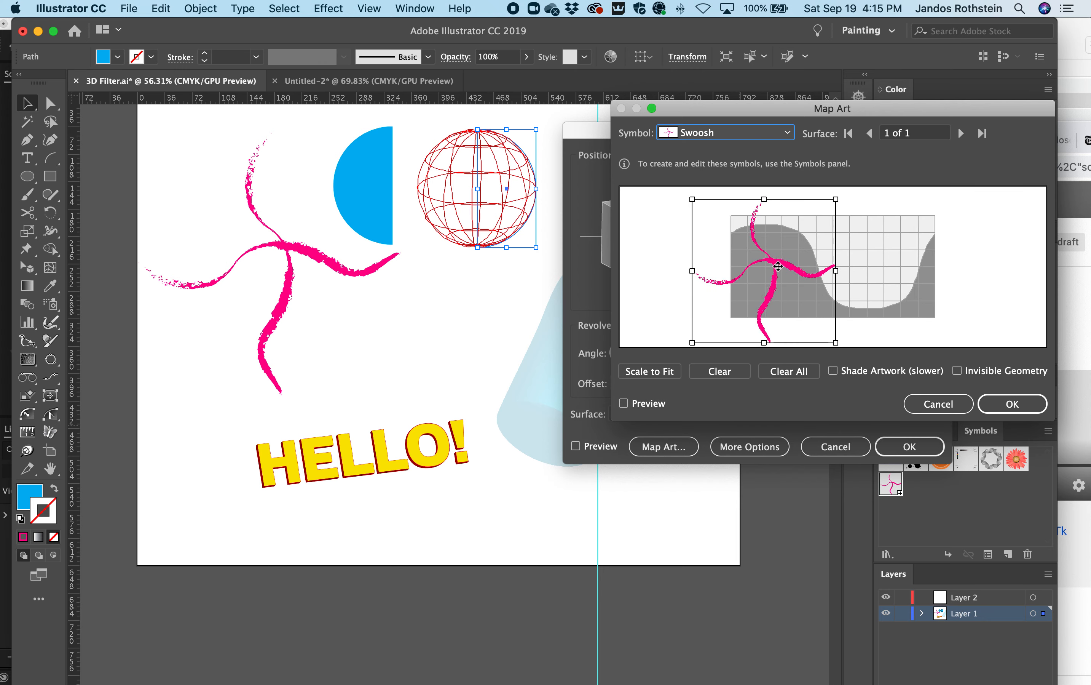
{"action": "left_click", "coordinate": [1026, 405]}
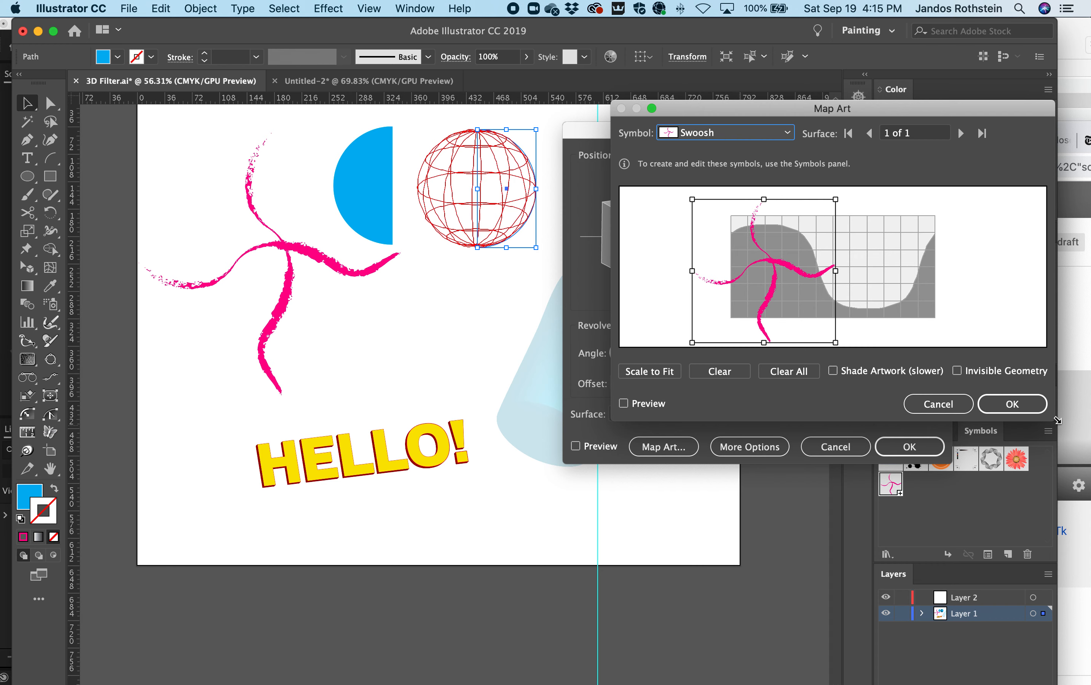
{"action": "left_click", "coordinate": [1025, 404]}
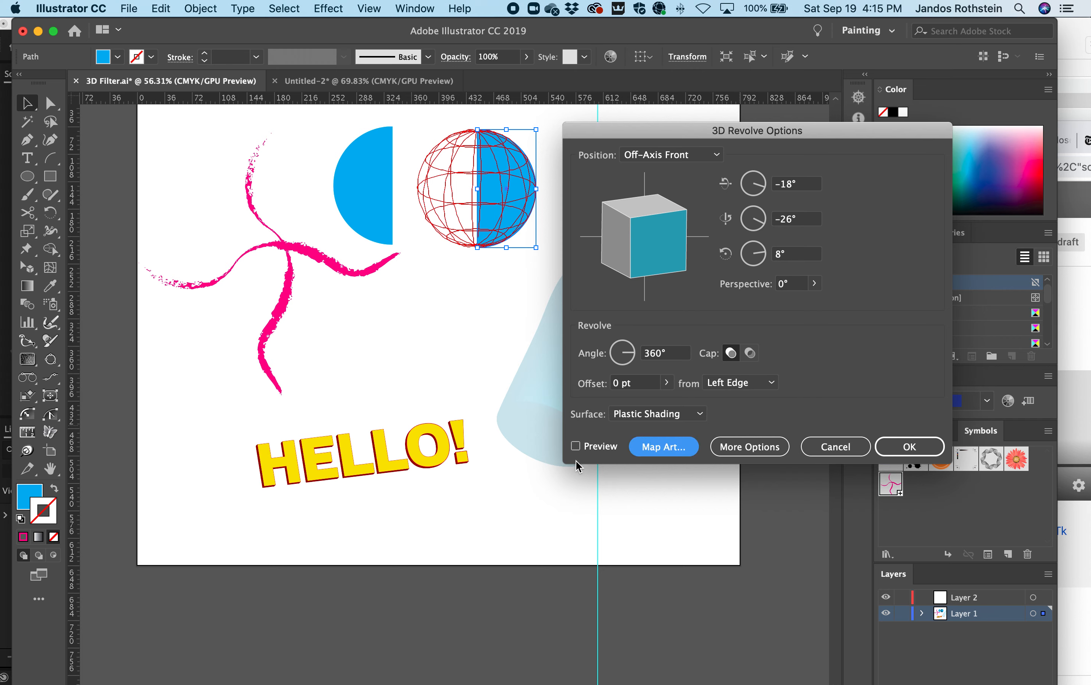
- Preview the mapped sphere, rotate it freely to about 179°, 24° and -172° so the Swoosh faces front, and apply the effect
{"action": "left_click", "coordinate": [590, 447]}
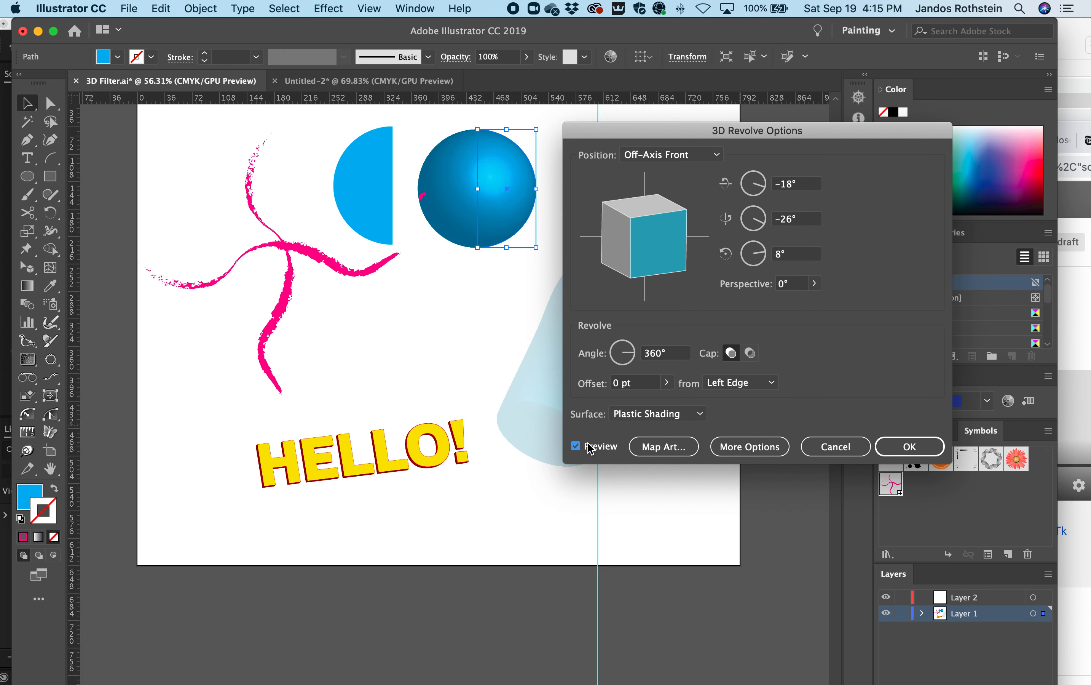
{"action": "mouse_move", "coordinate": [641, 256]}
{"action": "left_mouse_down"}
{"action": "mouse_move", "coordinate": [666, 258]}
{"action": "mouse_move", "coordinate": [650, 250]}
{"action": "mouse_move", "coordinate": [671, 241]}
{"action": "mouse_move", "coordinate": [654, 240]}
{"action": "left_mouse_up"}
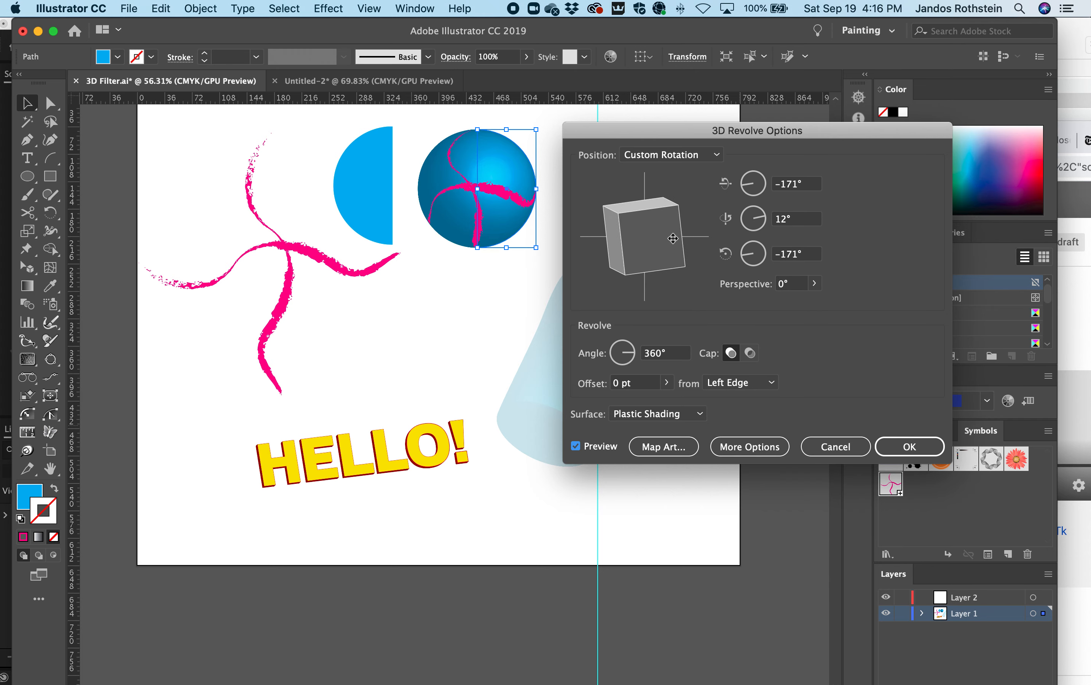
{"action": "mouse_move", "coordinate": [653, 242]}
{"action": "left_mouse_down"}
{"action": "mouse_move", "coordinate": [664, 239]}
{"action": "mouse_move", "coordinate": [655, 240]}
{"action": "left_mouse_up"}
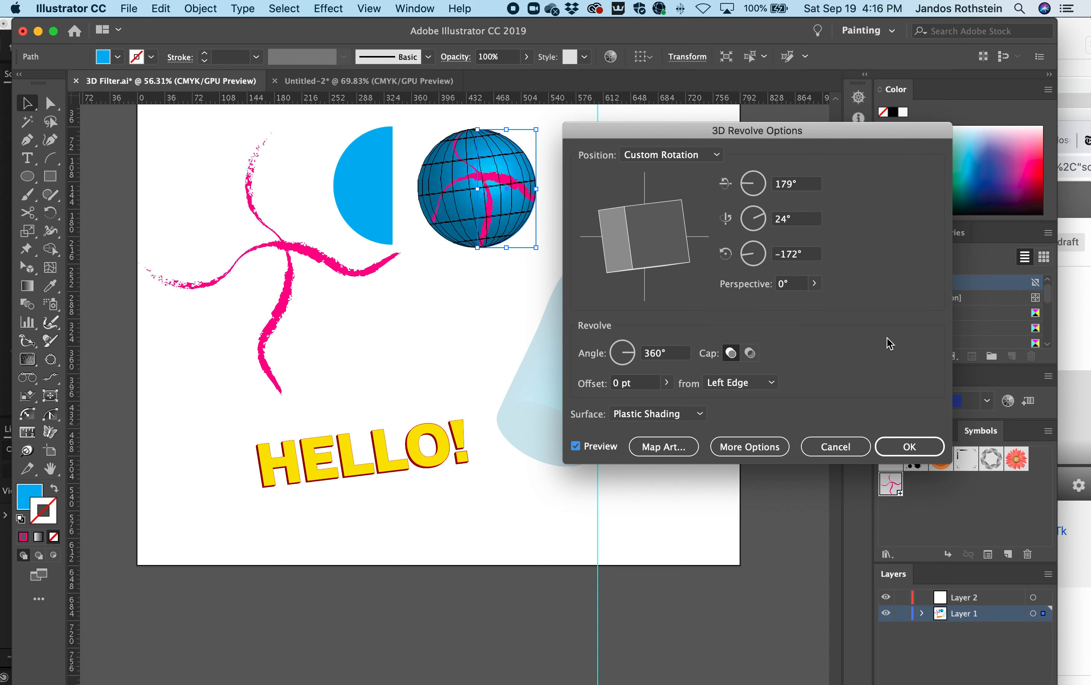
{"action": "left_click", "coordinate": [906, 445]}
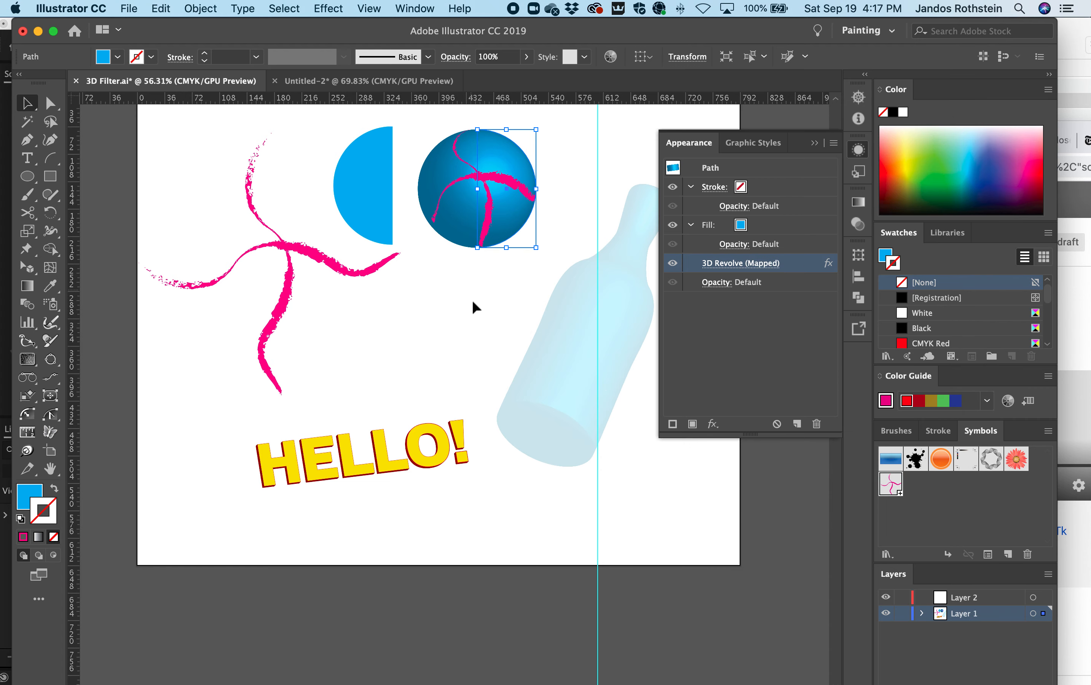
- Hide Layer 1 and spray Swoosh symbol instances on Layer 2 across the artboard and its lower-left corner with the Symbol Sprayer
{"action": "left_click", "coordinate": [886, 614]}
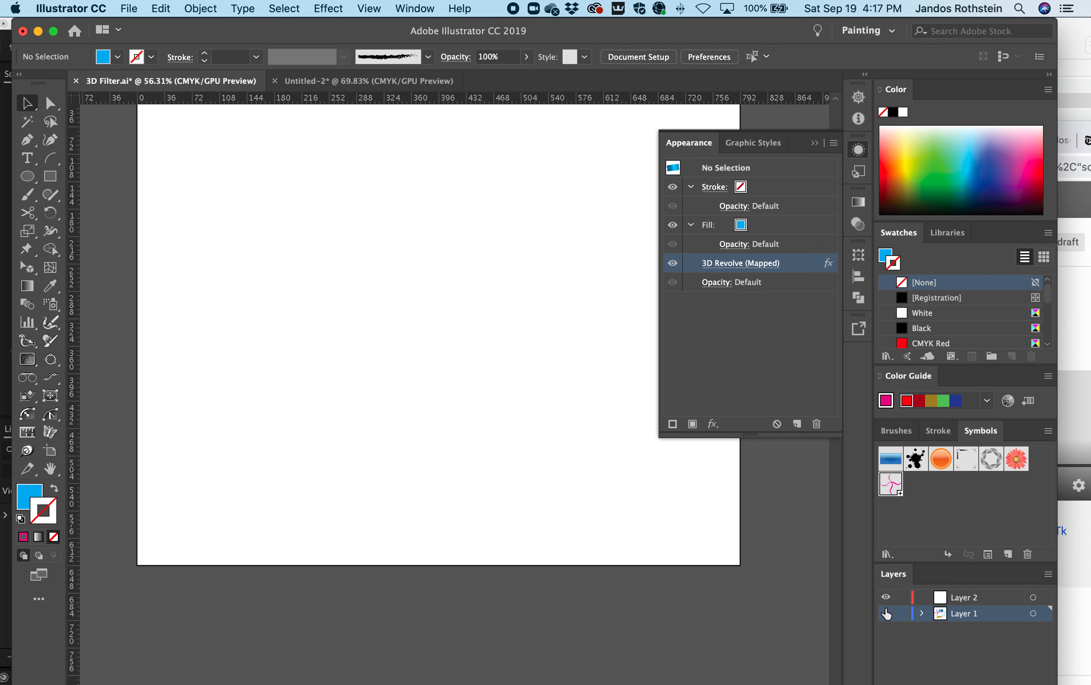
{"action": "left_click", "coordinate": [968, 596]}
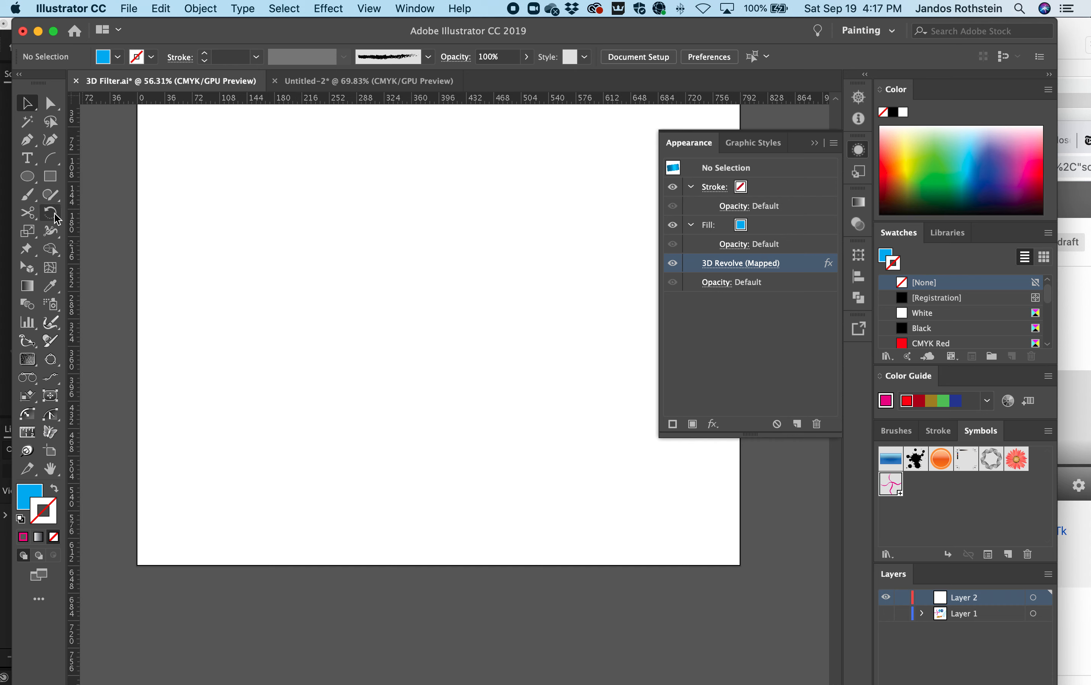
{"action": "left_click", "coordinate": [53, 310]}
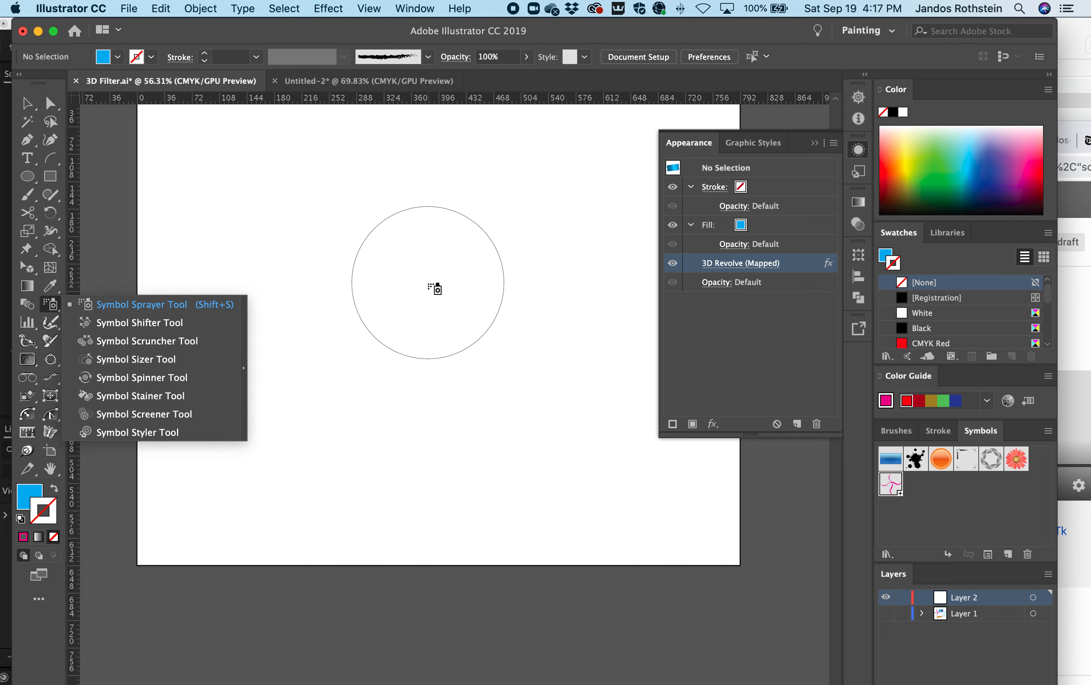
{"action": "mouse_move", "coordinate": [309, 216]}
{"action": "left_mouse_down"}
{"action": "mouse_move", "coordinate": [456, 284]}
{"action": "mouse_move", "coordinate": [488, 317]}
{"action": "left_mouse_up"}
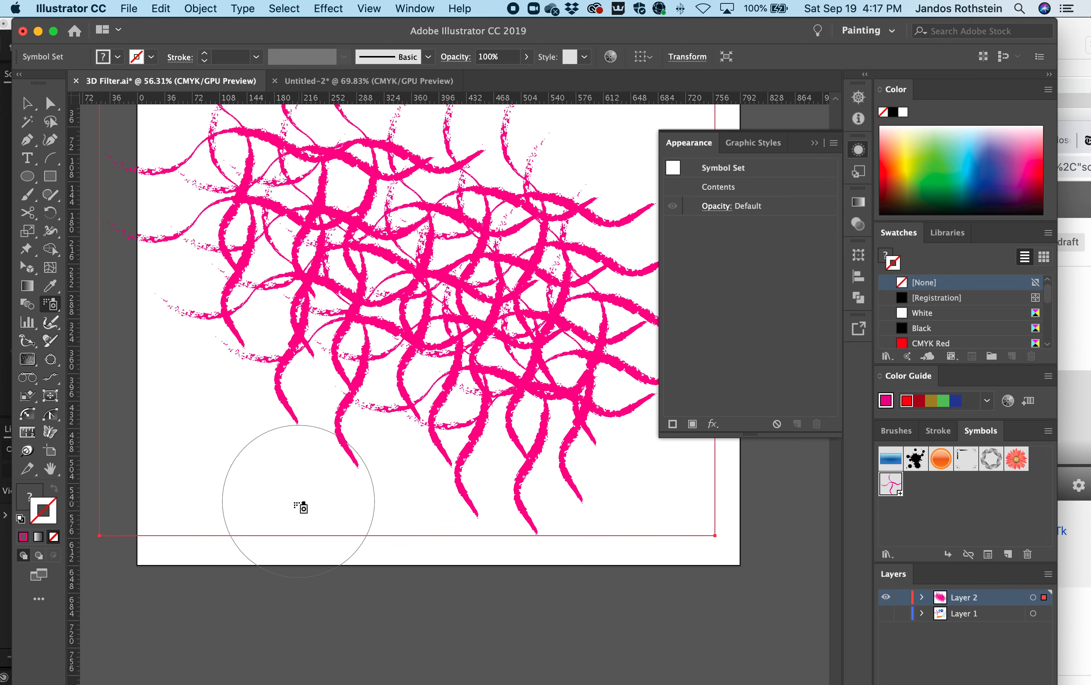
{"action": "mouse_move", "coordinate": [217, 494]}
{"action": "left_mouse_down"}
{"action": "mouse_move", "coordinate": [266, 504]}
{"action": "mouse_move", "coordinate": [287, 470]}
{"action": "mouse_move", "coordinate": [388, 457]}
{"action": "left_mouse_up"}
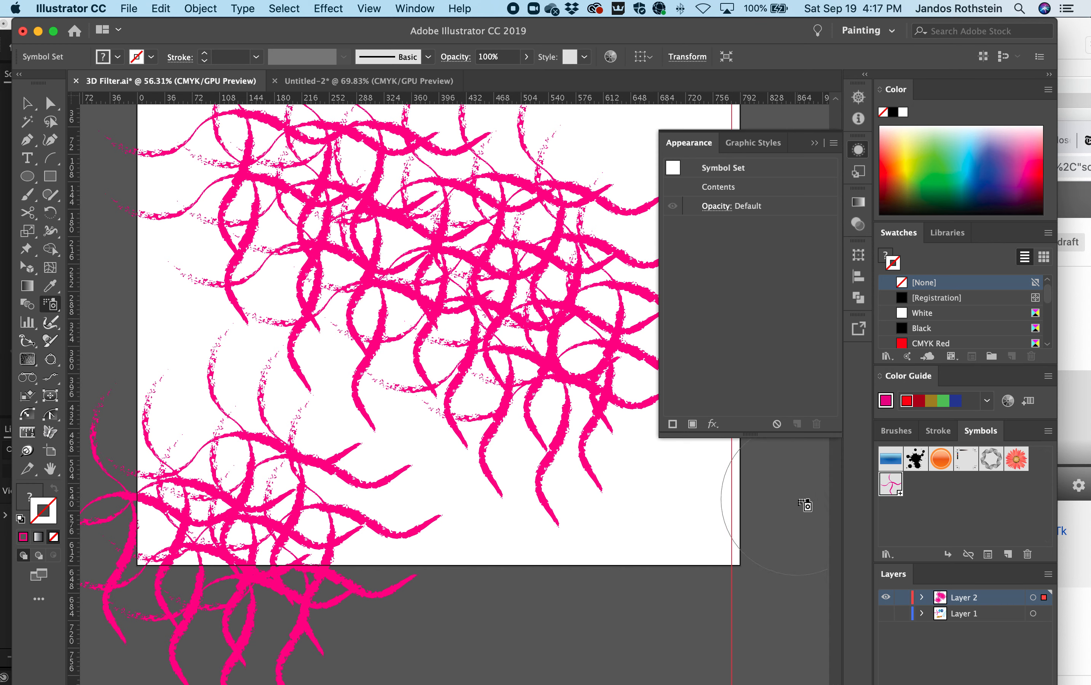
- Deselect the symbol set, spray a separate second set of Swooshes over the middle of the artboard, and delete it
{"action": "key", "text": "super+shift+a"}
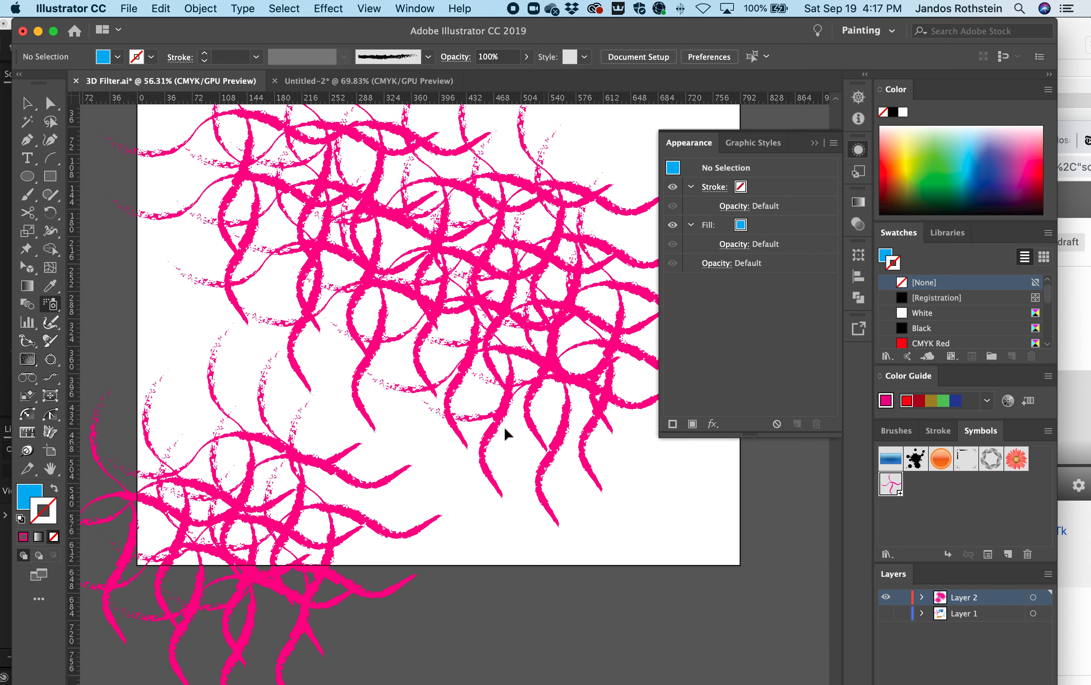
{"action": "mouse_move", "coordinate": [348, 366]}
{"action": "left_mouse_down"}
{"action": "mouse_move", "coordinate": [294, 361]}
{"action": "mouse_move", "coordinate": [410, 393]}
{"action": "mouse_move", "coordinate": [516, 441]}
{"action": "mouse_move", "coordinate": [478, 385]}
{"action": "left_mouse_up"}
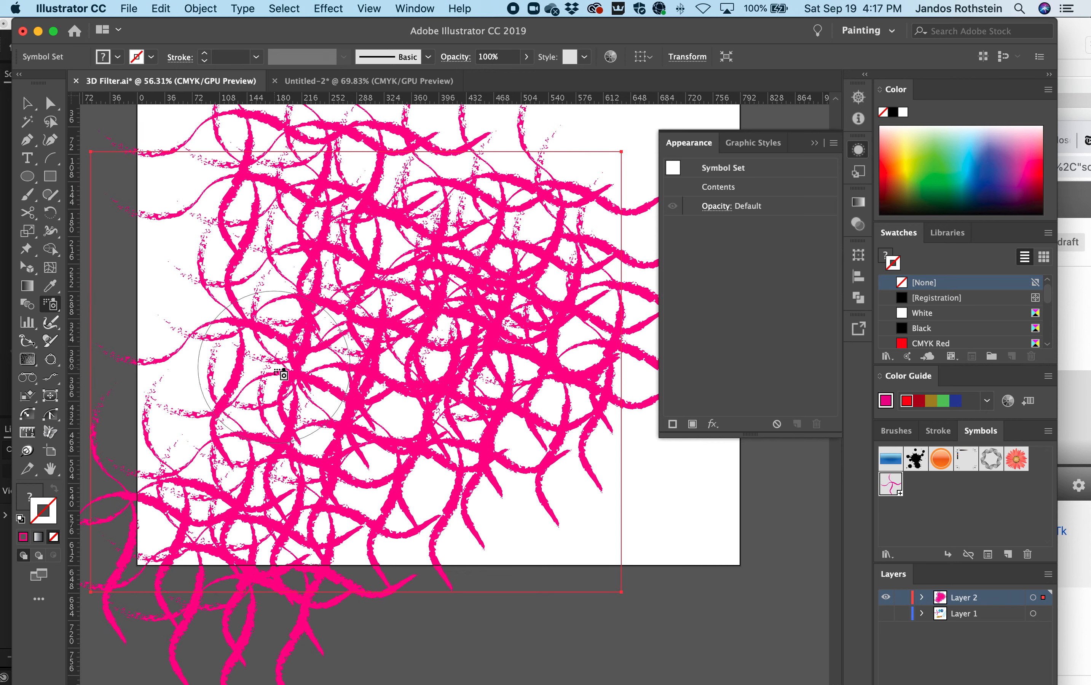
{"action": "key", "text": "Delete"}
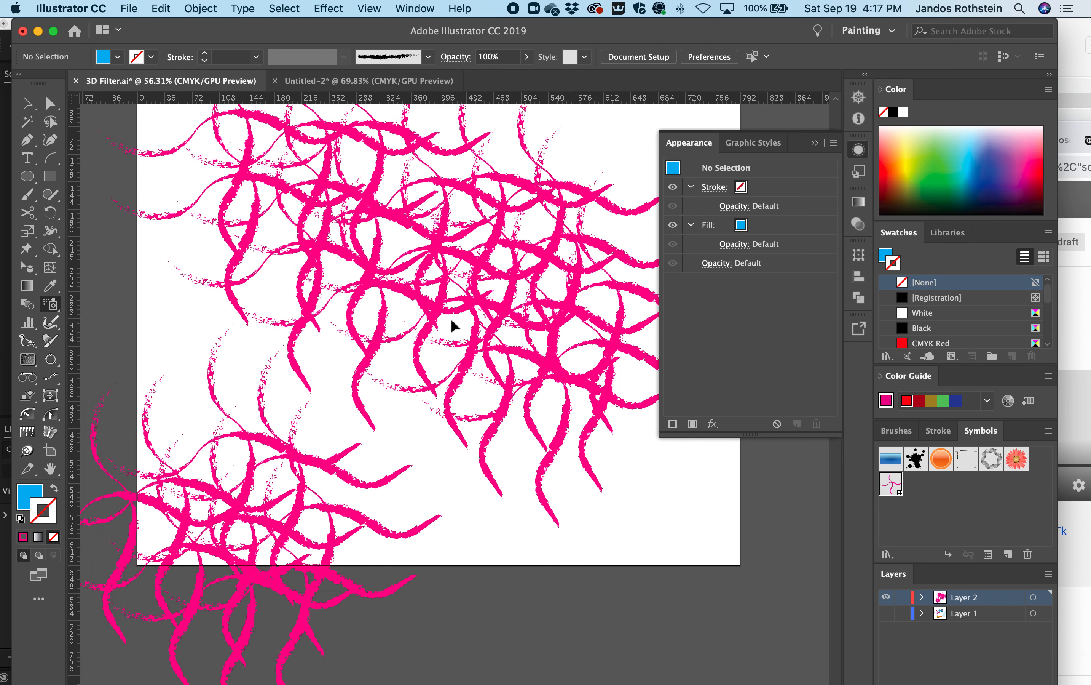
- Select the sprayed Swoosh symbol set and shift its middle instances diagonally down to the right with the Symbol Shifter
{"action": "left_click", "coordinate": [457, 306]}
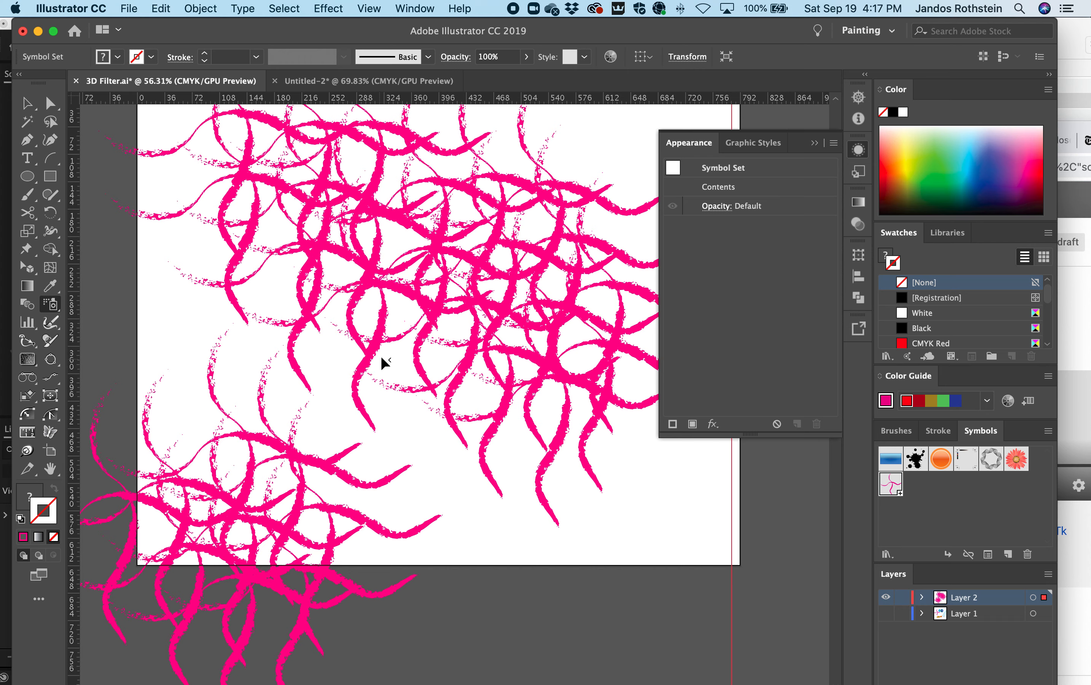
{"action": "left_click", "coordinate": [50, 304]}
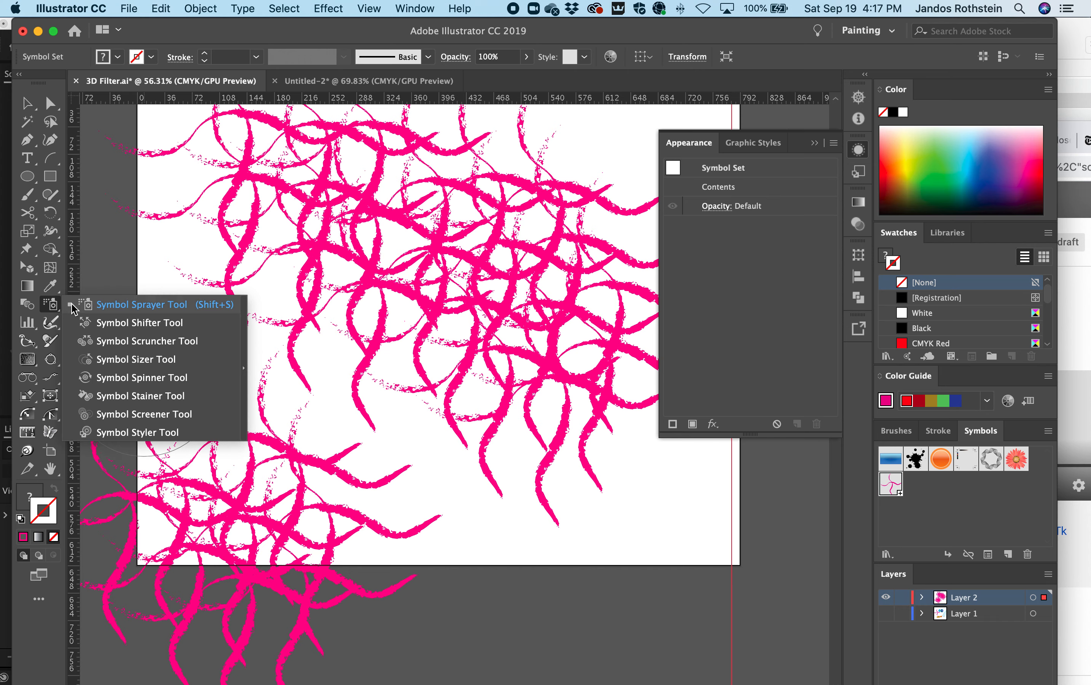
{"action": "left_click", "coordinate": [132, 323]}
{"action": "mouse_move", "coordinate": [367, 276]}
{"action": "left_mouse_down"}
{"action": "mouse_move", "coordinate": [444, 358]}
{"action": "mouse_move", "coordinate": [520, 407]}
{"action": "mouse_move", "coordinate": [507, 398]}
{"action": "left_mouse_up"}
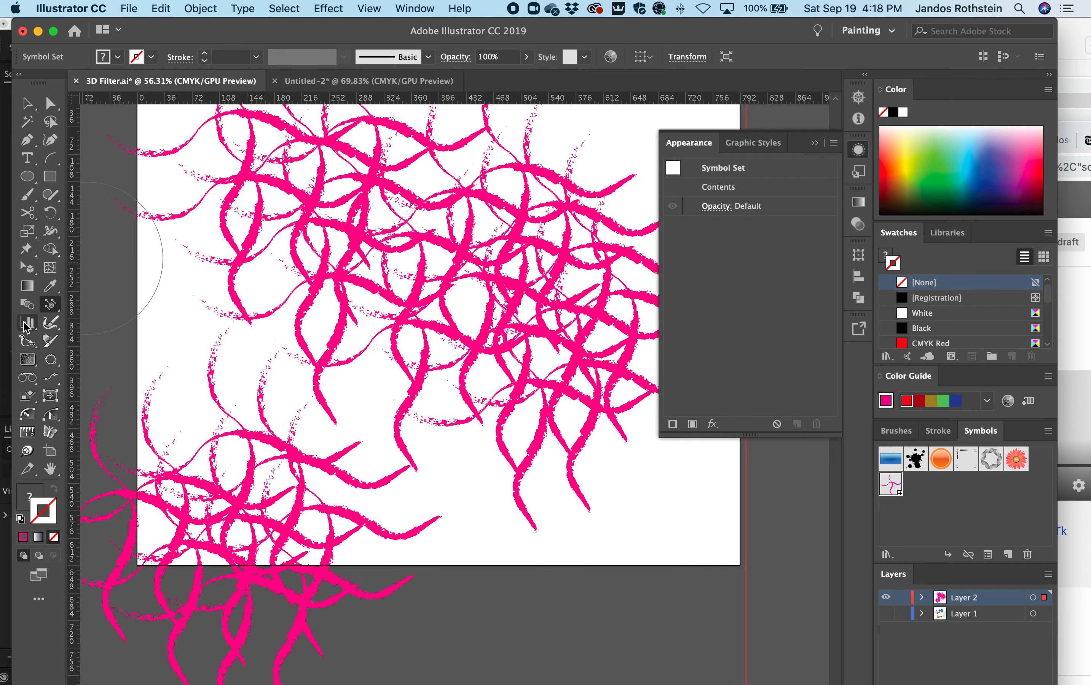
- Resize Swoosh instances in the middle and right of the upper cluster with the Symbol Sizer, shrinking those around its lower right
{"action": "left_click", "coordinate": [50, 304]}
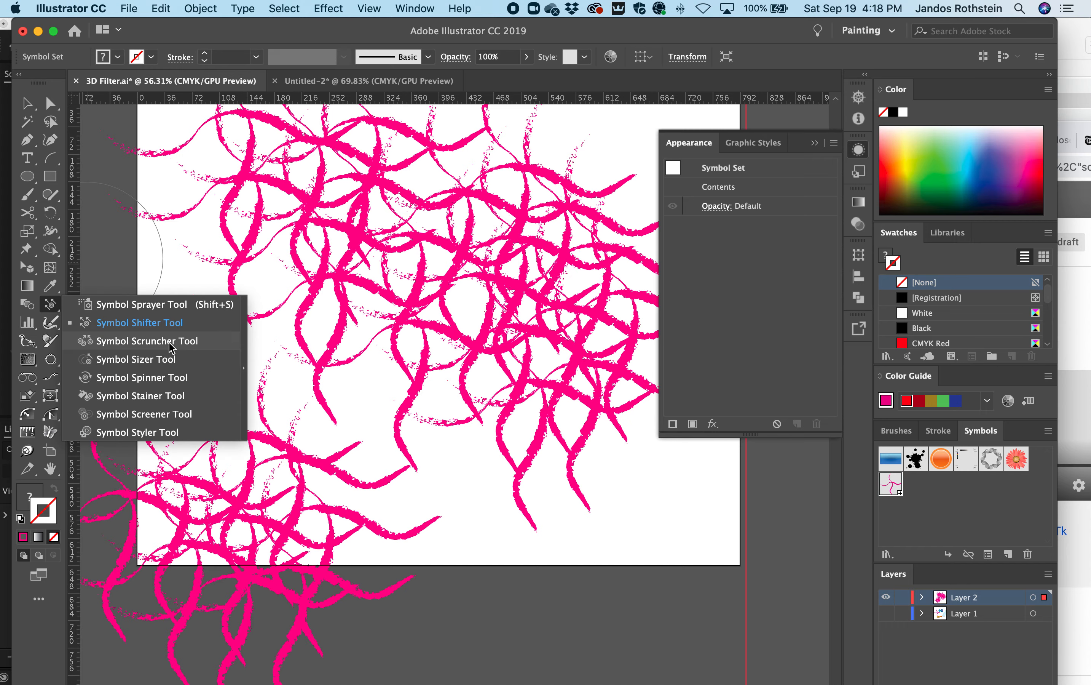
{"action": "left_click", "coordinate": [168, 360]}
{"action": "left_click_drag", "start_coordinate": [447, 276], "coordinate": [459, 285]}
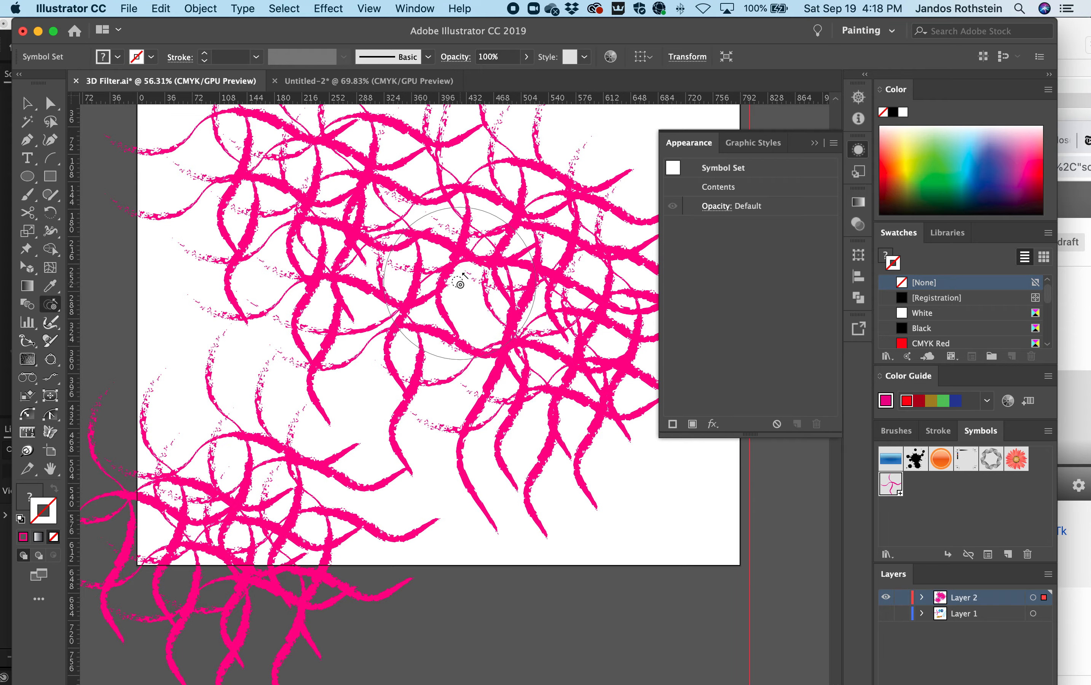
{"action": "left_click_drag", "start_coordinate": [339, 335], "coordinate": [340, 337]}
{"action": "mouse_move", "coordinate": [476, 255]}
{"action": "left_mouse_down"}
{"action": "mouse_move", "coordinate": [552, 313]}
{"action": "mouse_move", "coordinate": [551, 341]}
{"action": "left_mouse_up"}
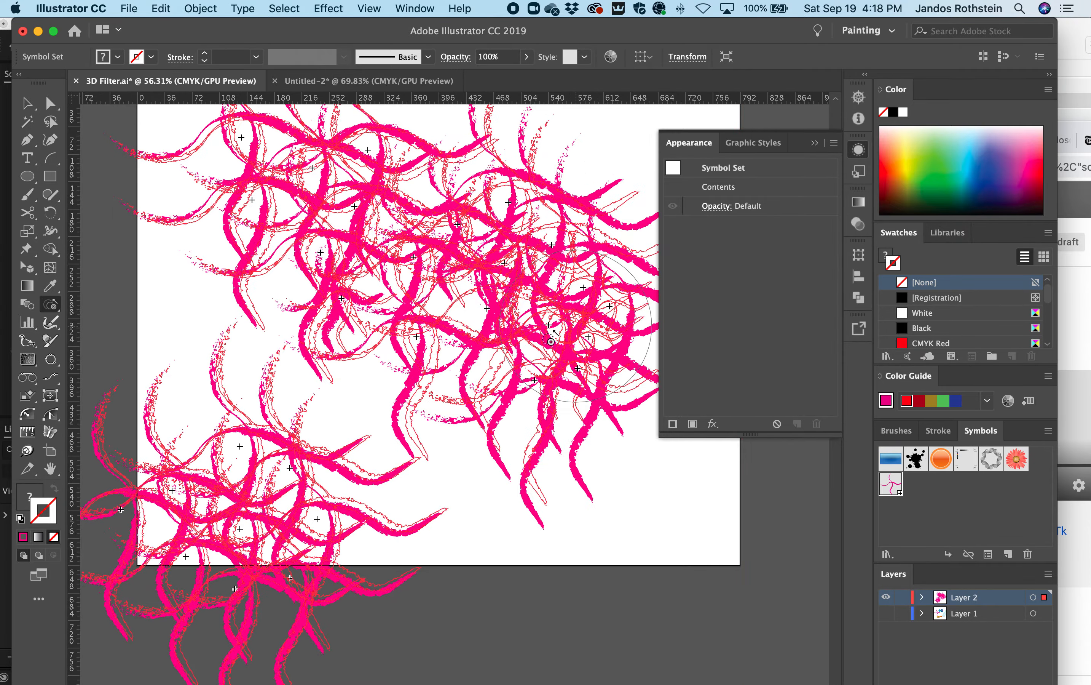
{"action": "left_click_drag", "start_coordinate": [470, 357], "coordinate": [443, 345]}
- Rotate Swoosh instances across the upper cluster and the lower-left cluster with the Symbol Spinner
{"action": "left_click", "coordinate": [54, 311]}
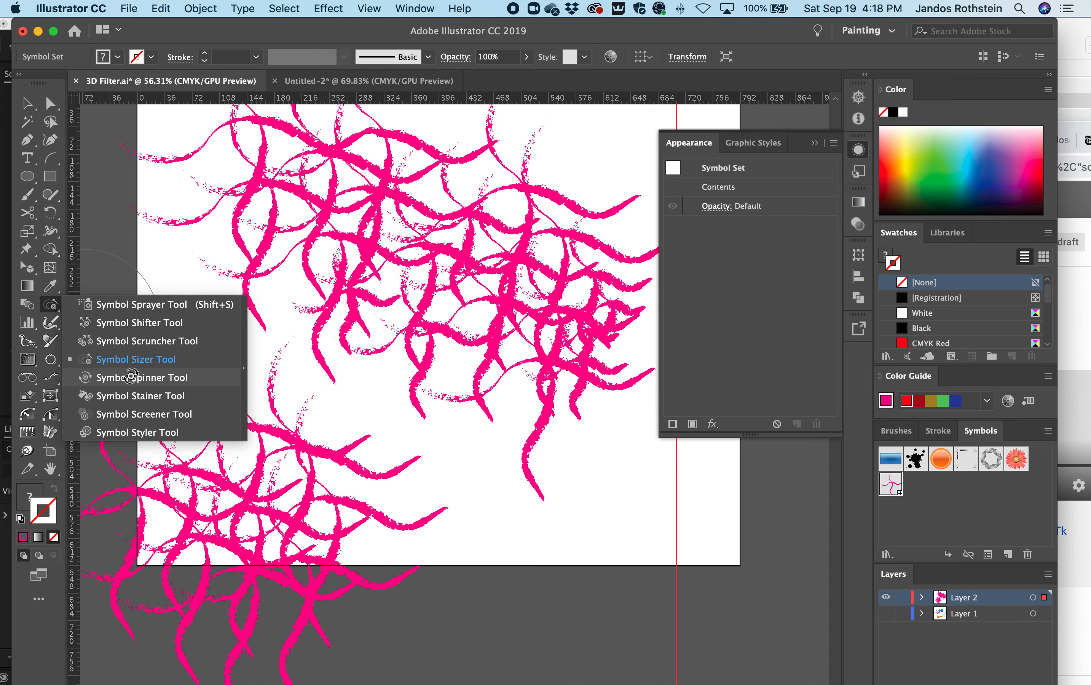
{"action": "left_click", "coordinate": [131, 376]}
{"action": "mouse_move", "coordinate": [450, 309]}
{"action": "left_mouse_down"}
{"action": "mouse_move", "coordinate": [488, 310]}
{"action": "mouse_move", "coordinate": [504, 267]}
{"action": "mouse_move", "coordinate": [276, 167]}
{"action": "mouse_move", "coordinate": [340, 169]}
{"action": "mouse_move", "coordinate": [397, 205]}
{"action": "left_mouse_up"}
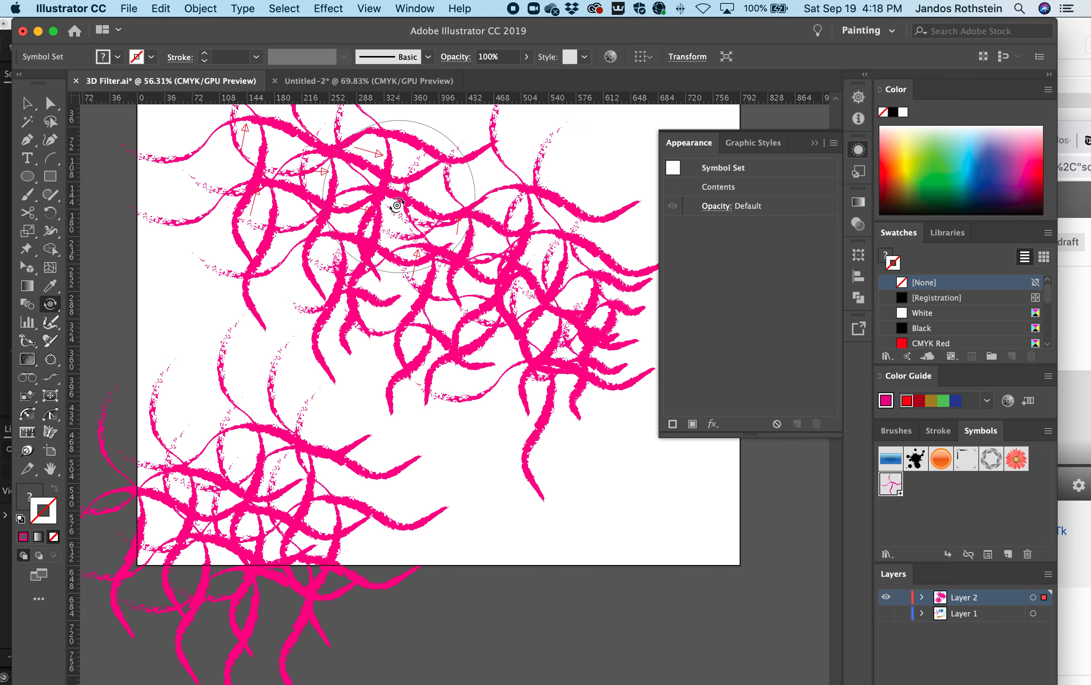
{"action": "mouse_move", "coordinate": [558, 401]}
{"action": "left_mouse_down"}
{"action": "mouse_move", "coordinate": [528, 383]}
{"action": "mouse_move", "coordinate": [494, 406]}
{"action": "mouse_move", "coordinate": [456, 405]}
{"action": "mouse_move", "coordinate": [404, 345]}
{"action": "mouse_move", "coordinate": [375, 346]}
{"action": "left_mouse_up"}
{"action": "mouse_move", "coordinate": [187, 498]}
{"action": "left_mouse_down"}
{"action": "mouse_move", "coordinate": [290, 497]}
{"action": "mouse_move", "coordinate": [327, 477]}
{"action": "mouse_move", "coordinate": [274, 498]}
{"action": "mouse_move", "coordinate": [156, 513]}
{"action": "mouse_move", "coordinate": [165, 509]}
{"action": "mouse_move", "coordinate": [161, 528]}
{"action": "mouse_move", "coordinate": [197, 518]}
{"action": "mouse_move", "coordinate": [278, 536]}
{"action": "left_mouse_up"}
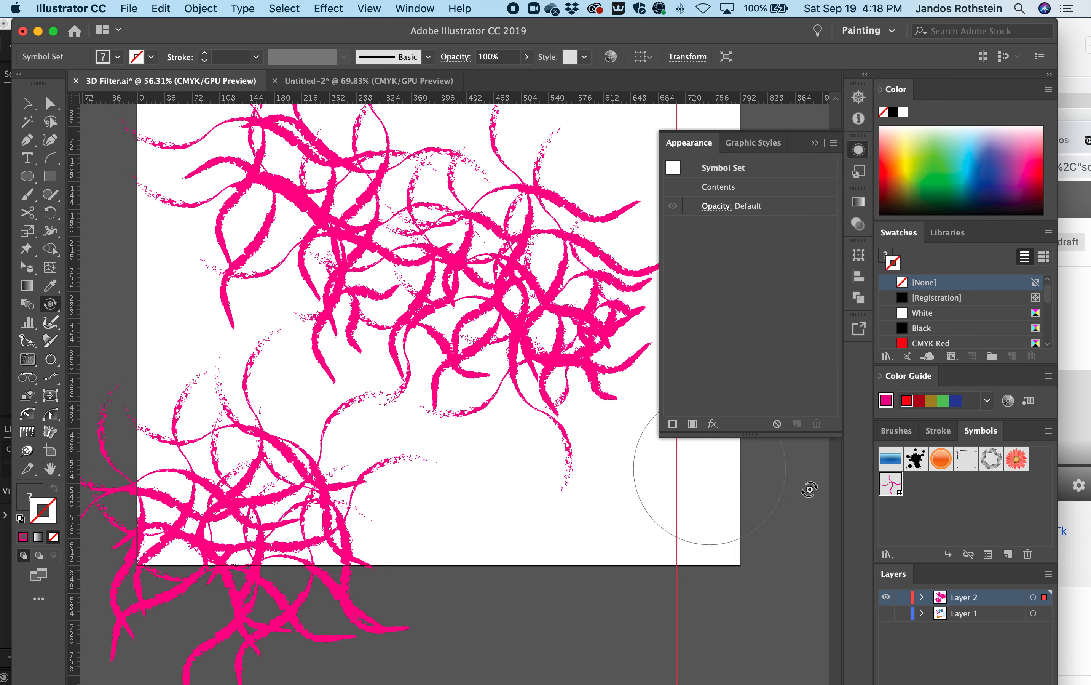
- Open the Swoosh symbol for editing and recolor the stroke of its horizontal path to CMYK Cyan
{"action": "double_click", "coordinate": [891, 485]}
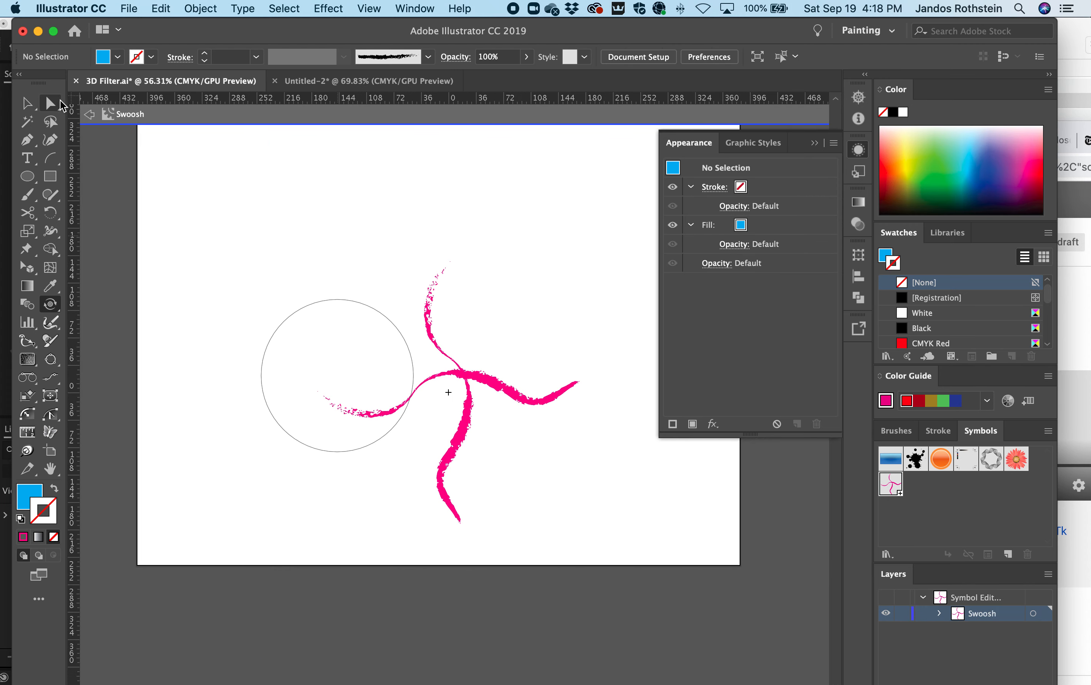
{"action": "left_click", "coordinate": [27, 103]}
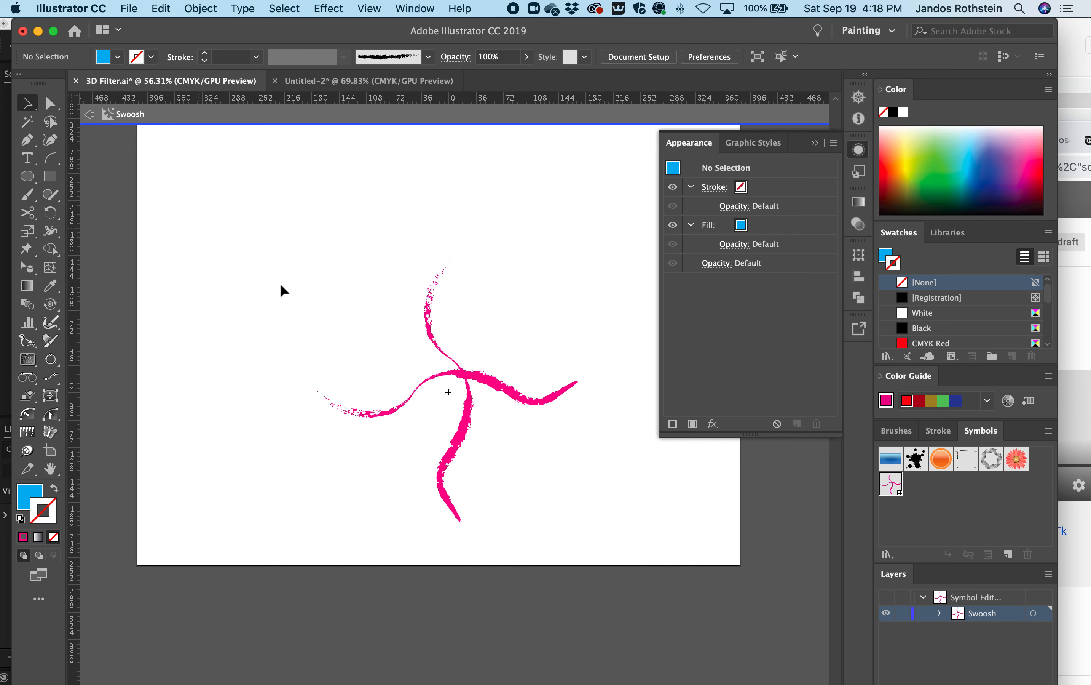
{"action": "left_click", "coordinate": [486, 380]}
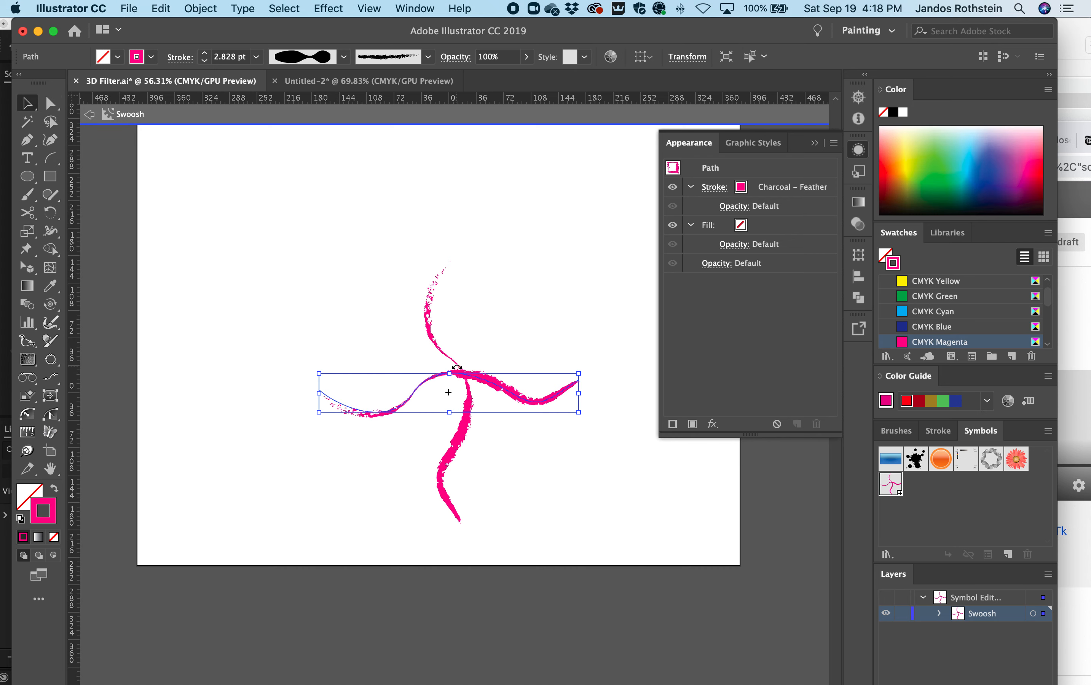
{"action": "left_click", "coordinate": [933, 312]}
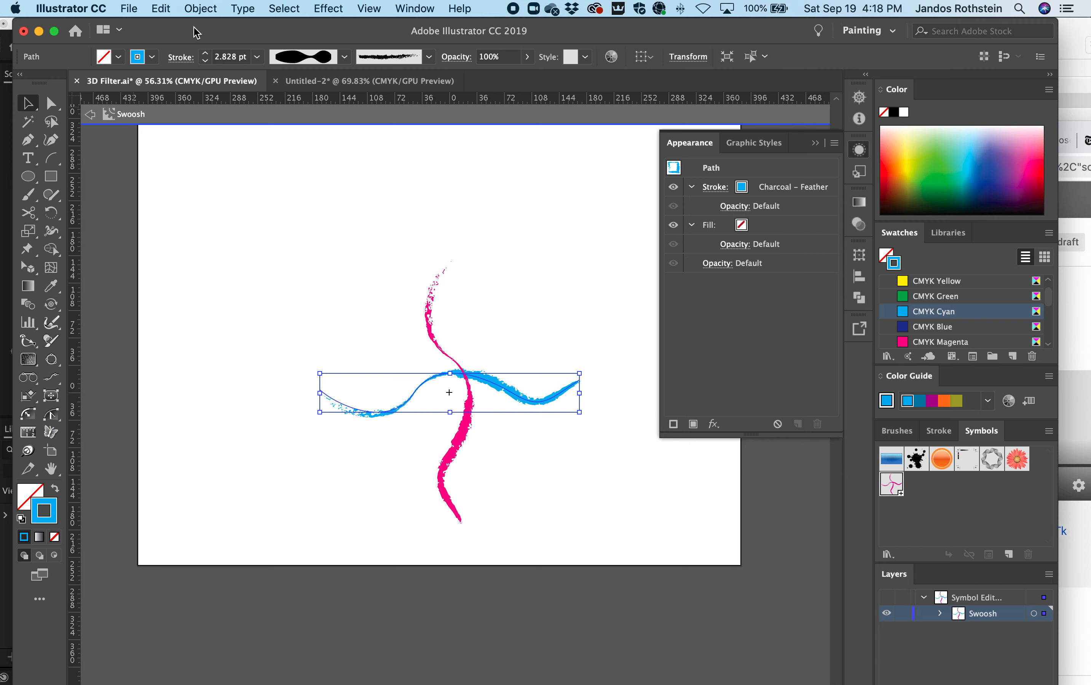
- Change the horizontal path's stroke color to Black and exit symbol editing
{"action": "left_click_drag", "start_coordinate": [194, 31], "coordinate": [212, 31]}
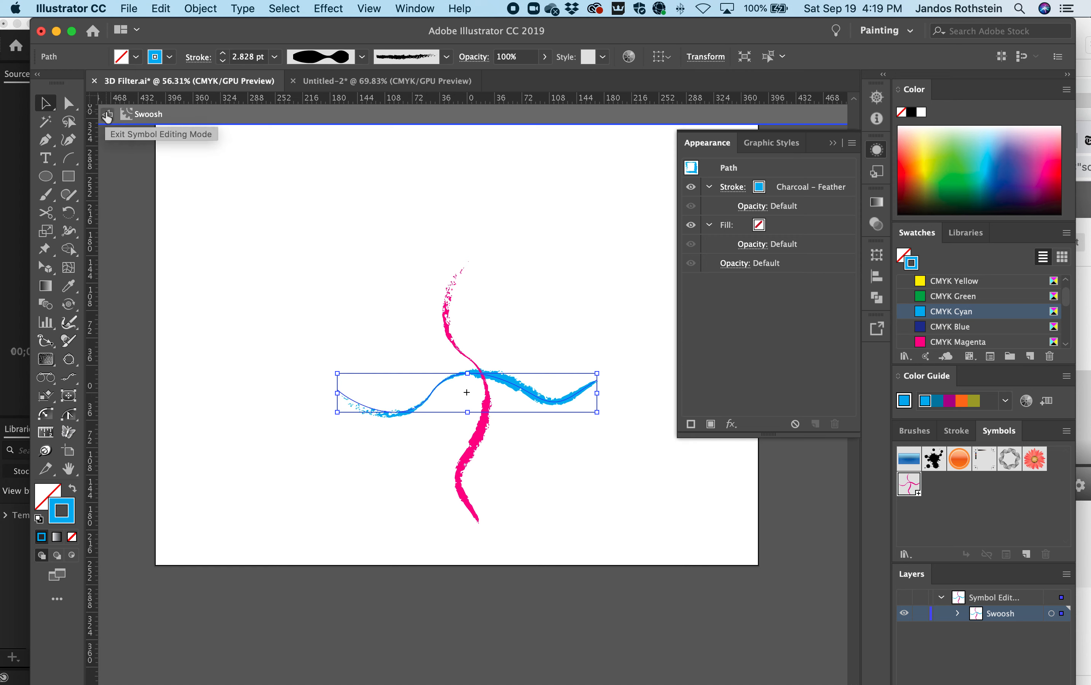
{"action": "scroll", "coordinate": [1000, 318], "scroll_direction": "down", "scroll_amount": 2}
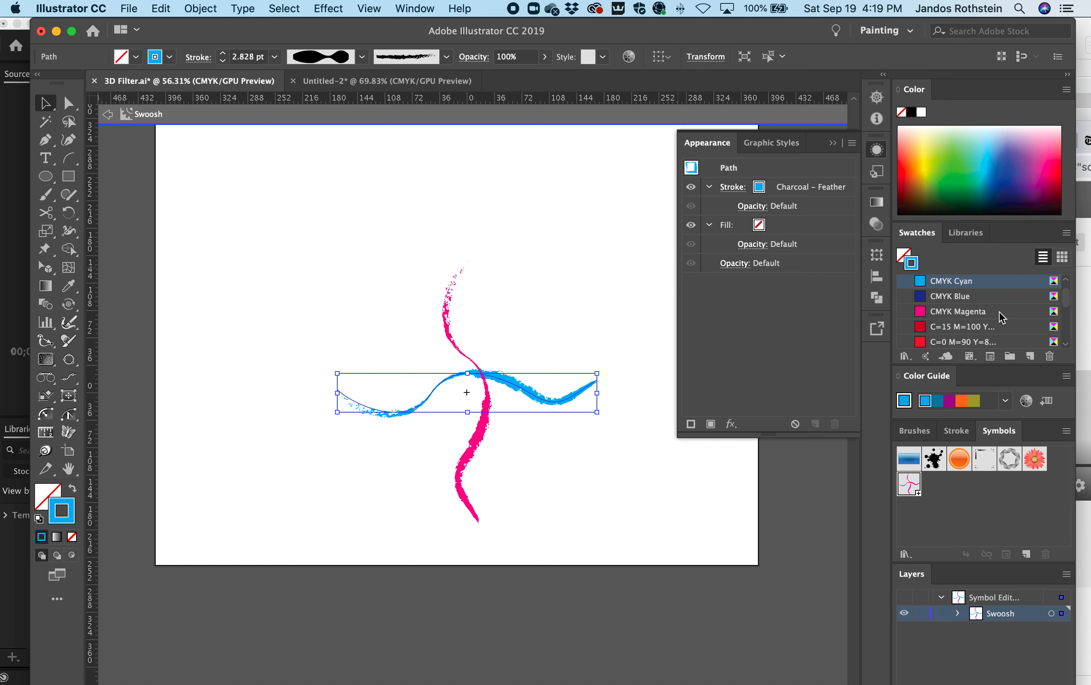
{"action": "scroll", "coordinate": [996, 316], "scroll_direction": "up", "scroll_amount": 4}
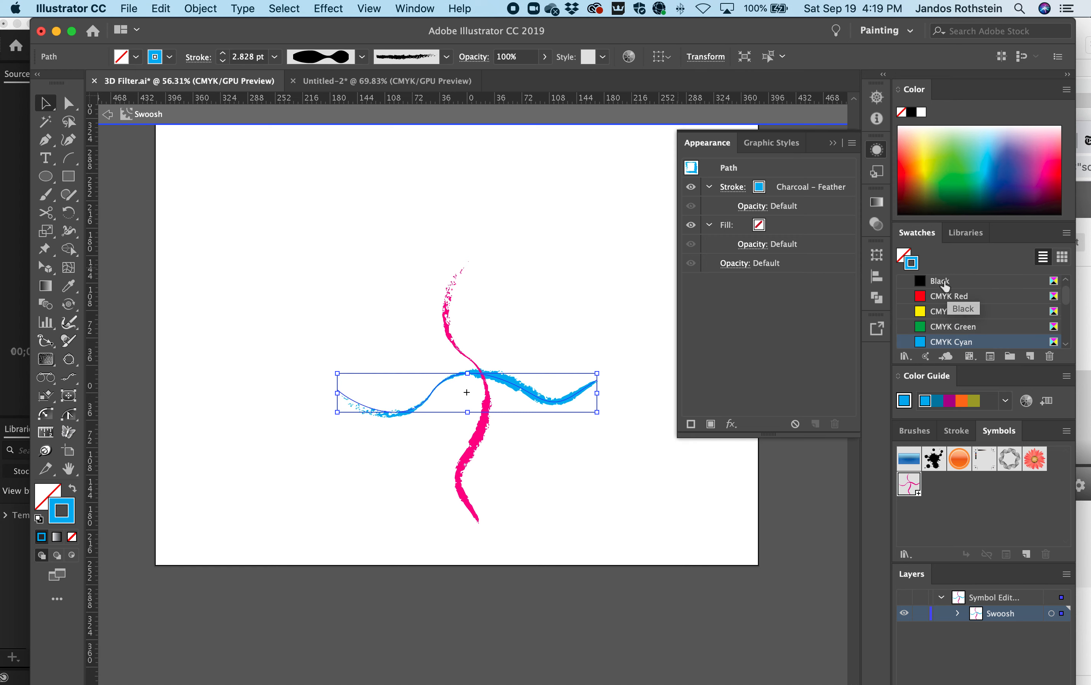
{"action": "left_click", "coordinate": [945, 284]}
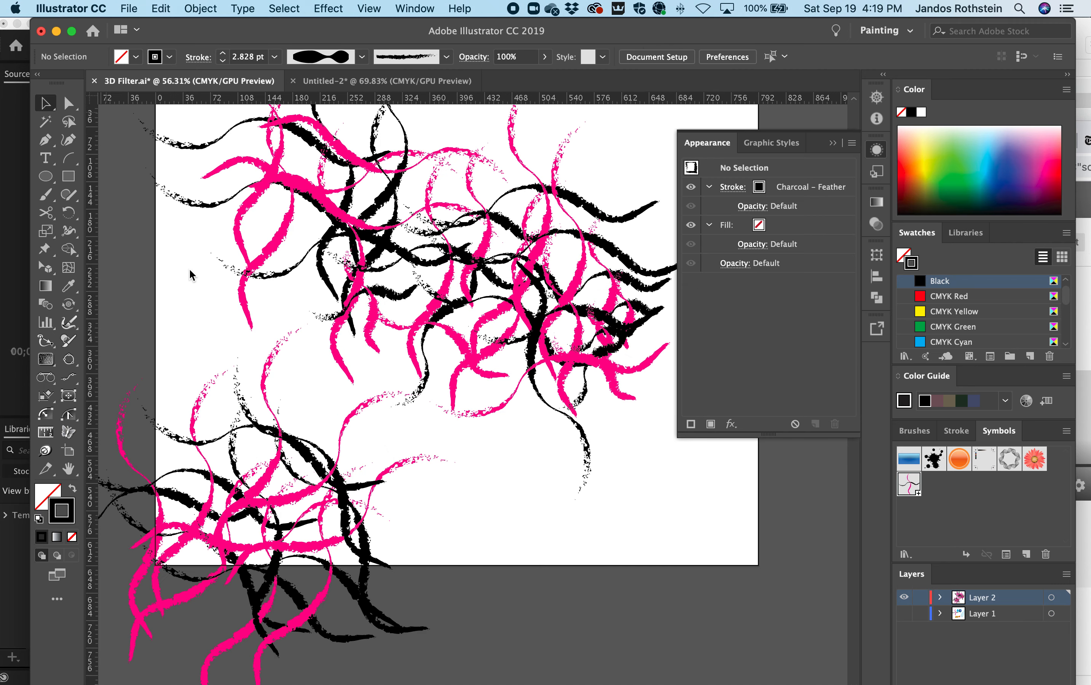
- Hide Layer 2, show Layer 1, and select the mapped sphere followed by the large Swoosh instance to compare them
{"action": "scroll", "coordinate": [208, 244], "scroll_direction": "up", "scroll_amount": 5}
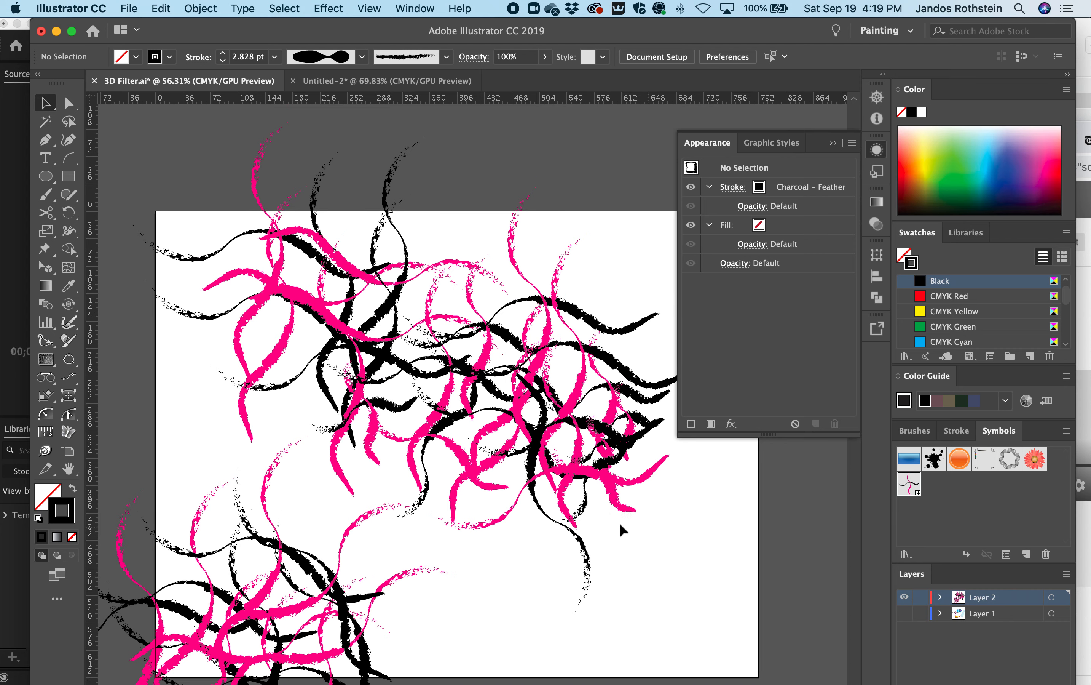
{"action": "left_click", "coordinate": [905, 597]}
{"action": "left_click", "coordinate": [907, 613]}
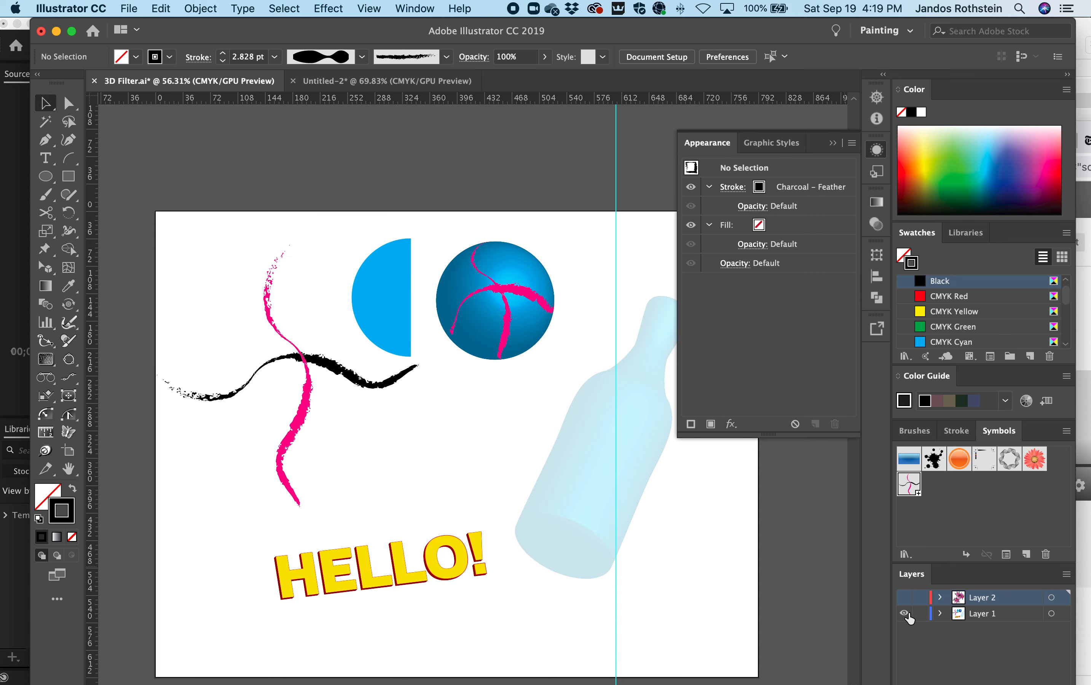
{"action": "left_click", "coordinate": [510, 314]}
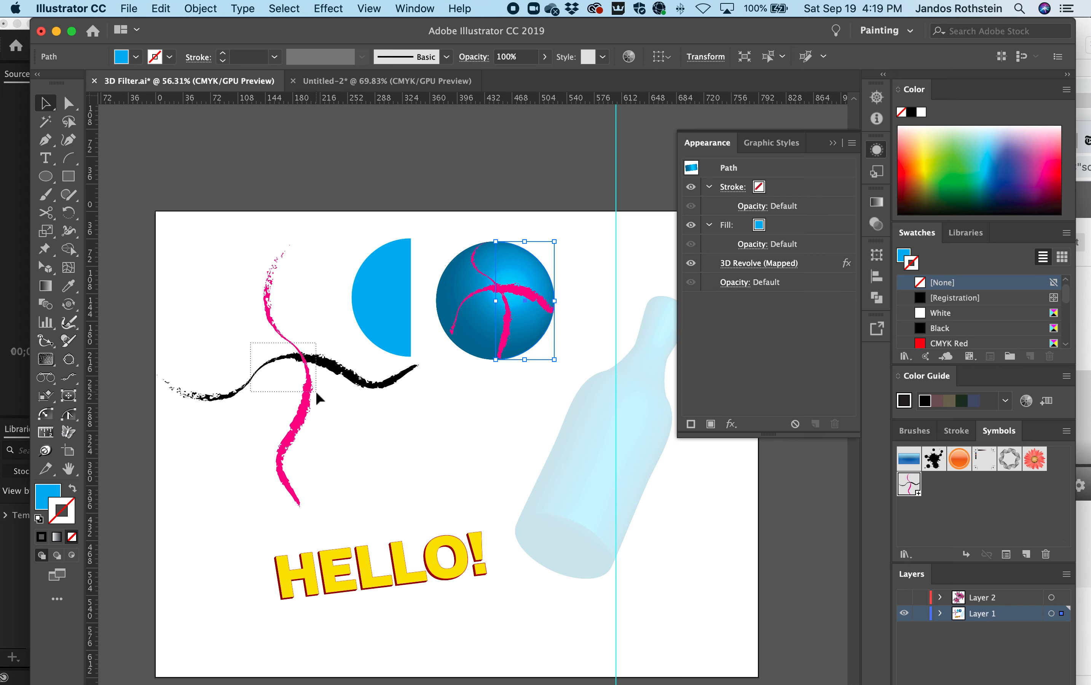
{"action": "left_click_drag", "start_coordinate": [251, 343], "coordinate": [316, 391]}
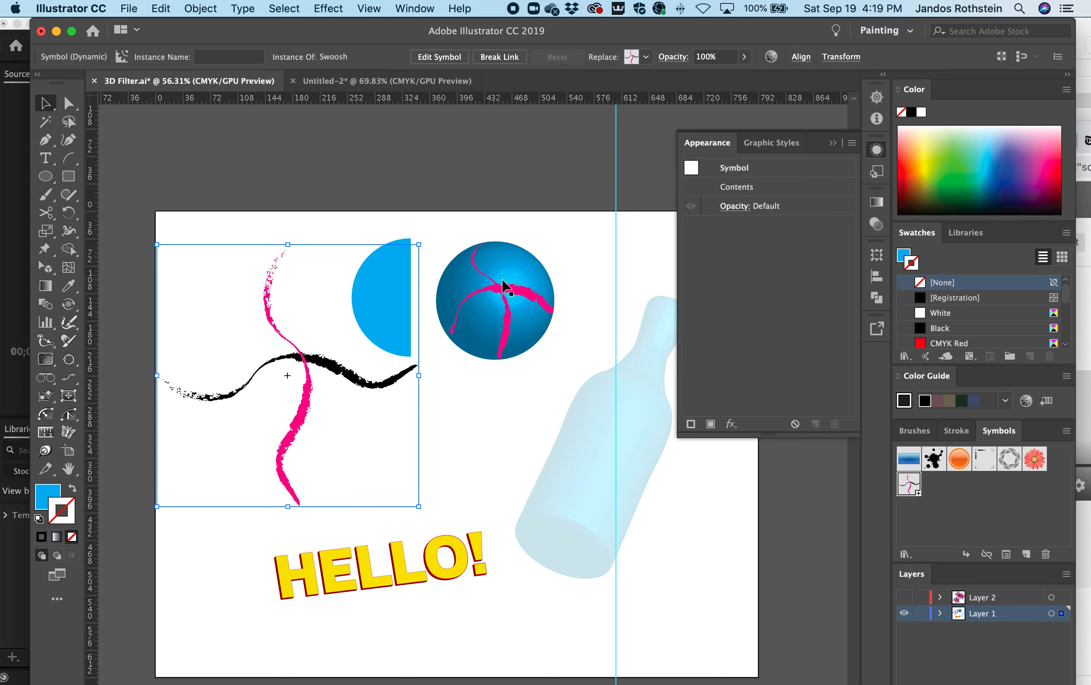